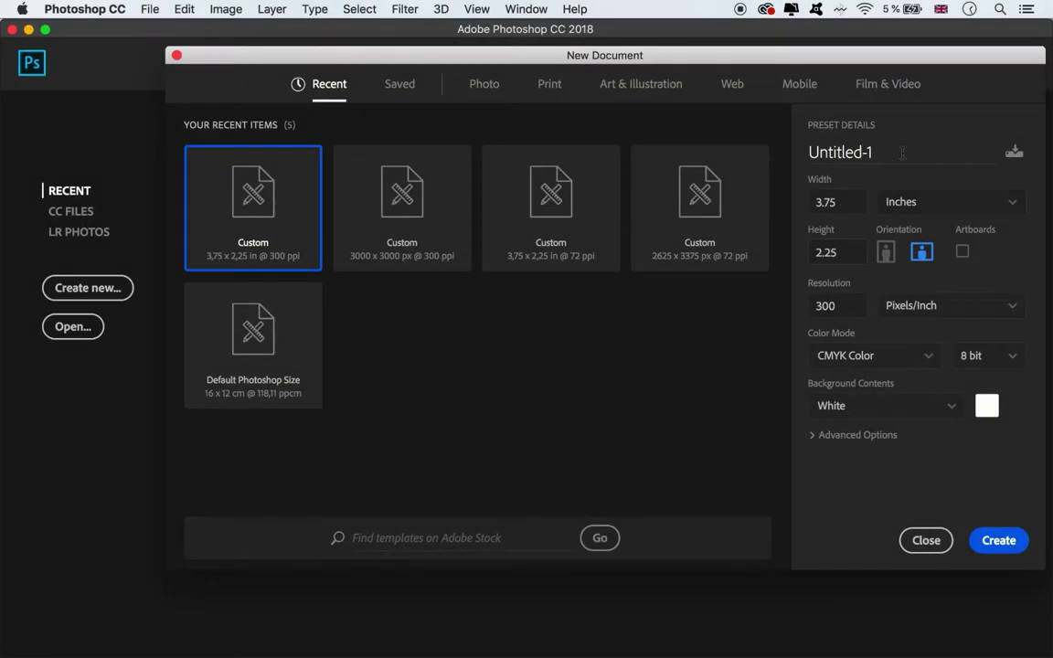
Create a 3.75 × 2.25 in, 300 ppi CMYK document named BusinessCard_Front.
left_click(902, 153)
type("BusinessCard_Front")
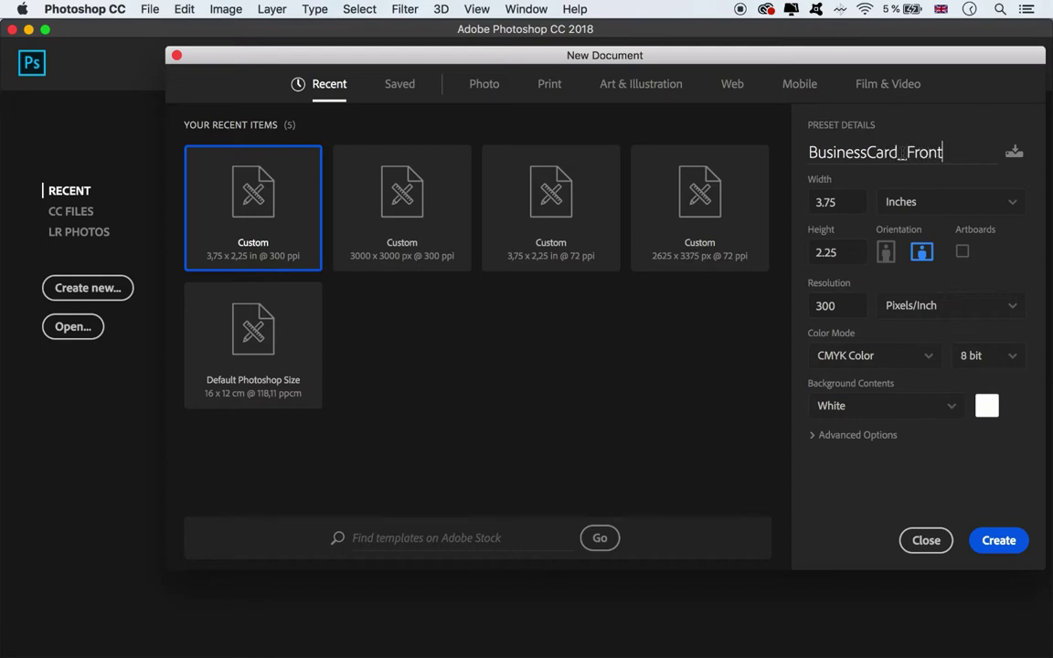
left_click(998, 548)
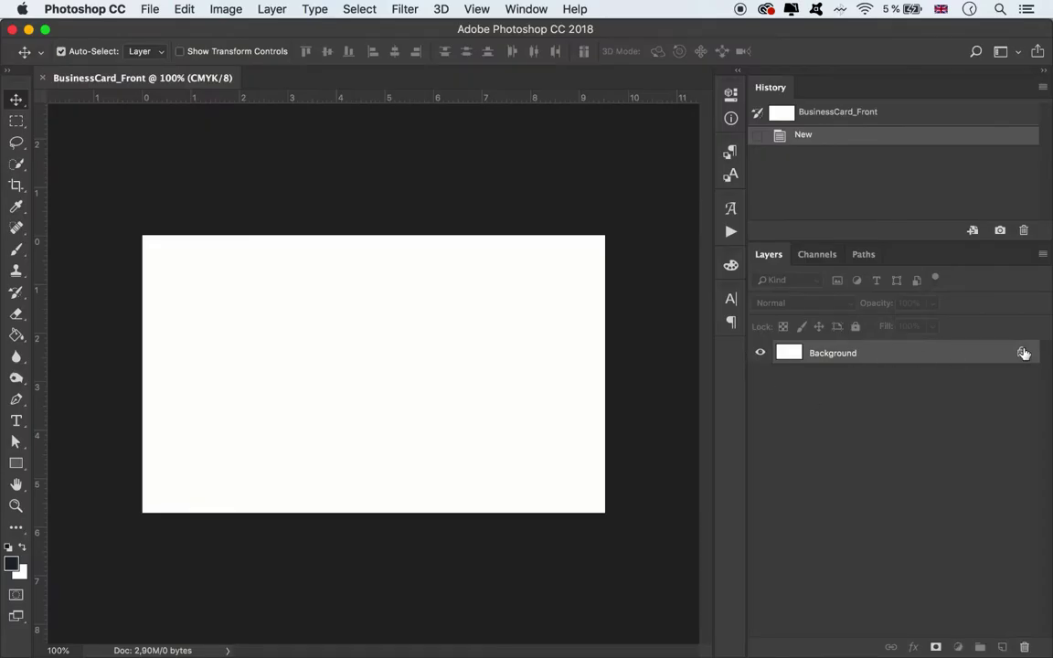
Unlock the original background layer and add a white Solid Color fill layer.
left_click(1023, 355)
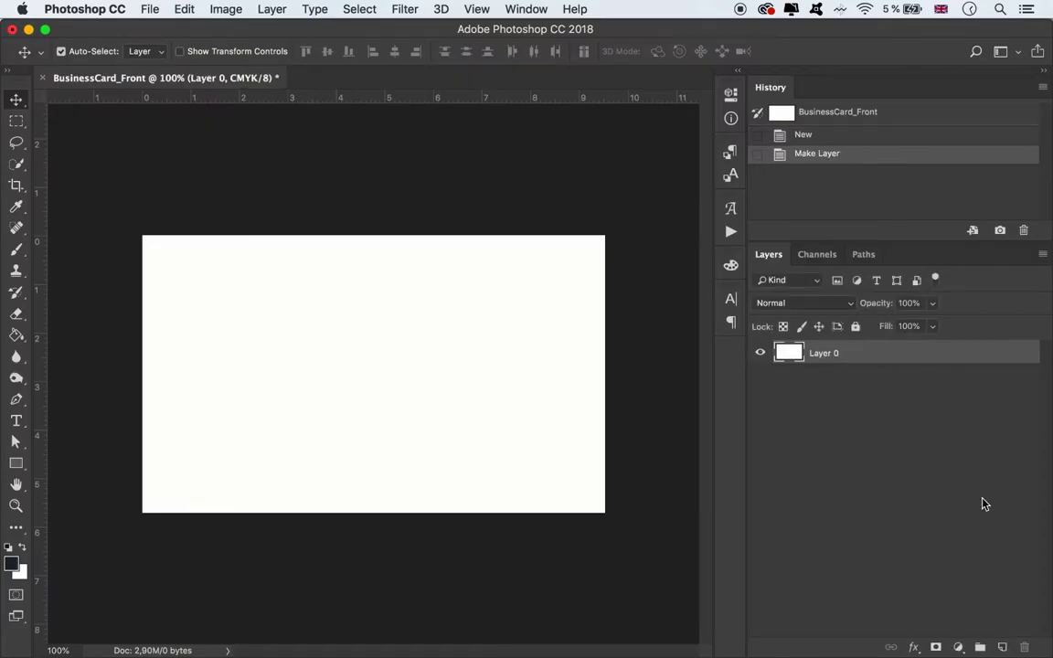
left_click(957, 647)
left_click(894, 301)
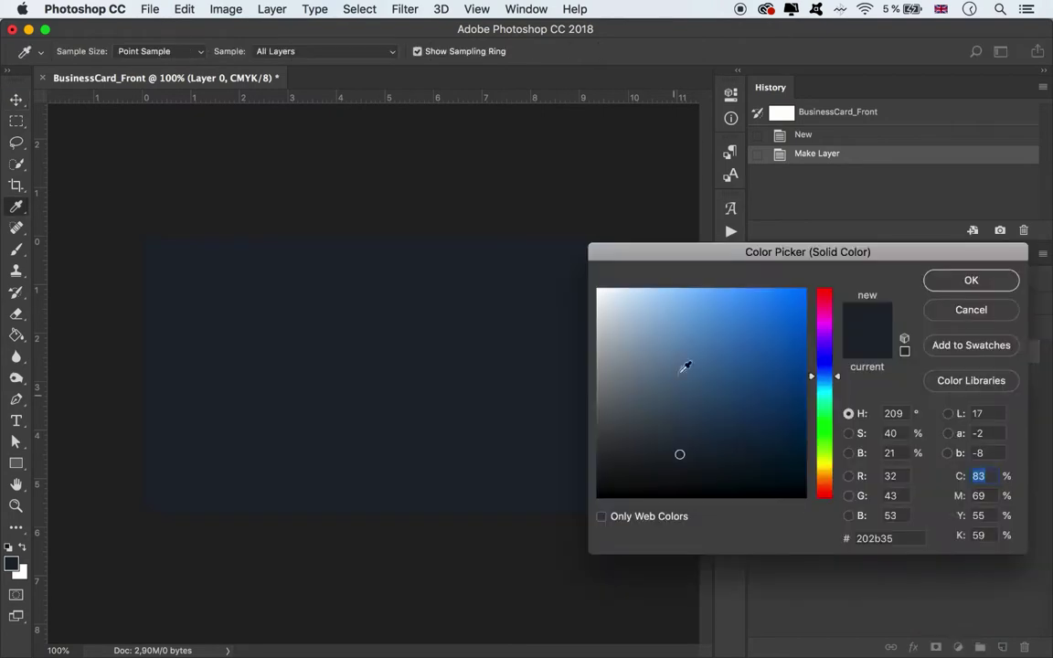
left_click_drag(604, 296, 566, 258)
left_click(970, 280)
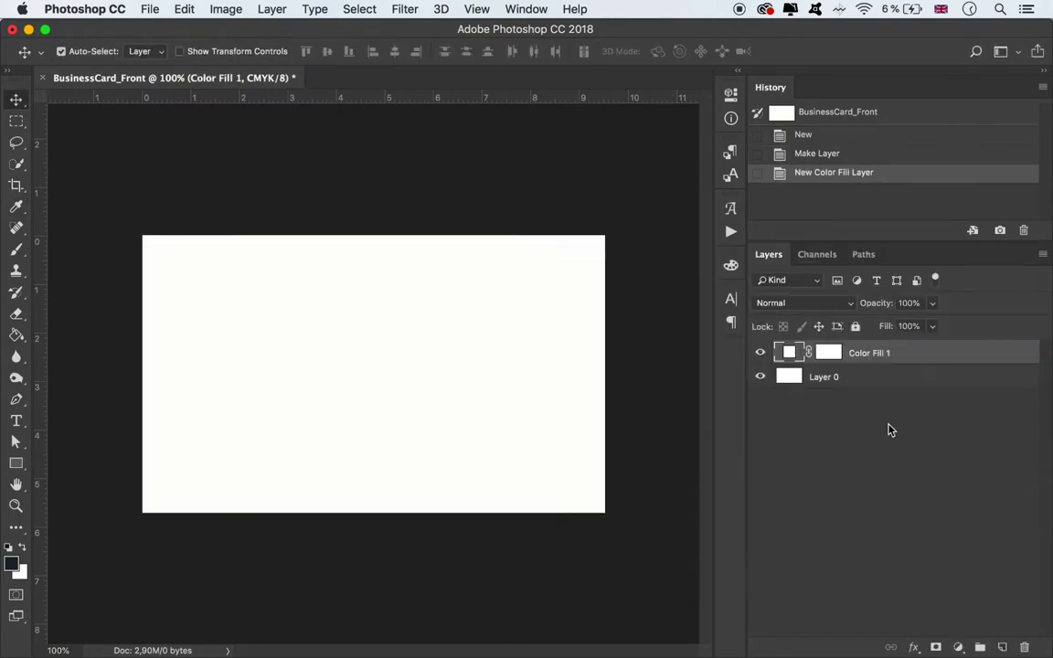
Delete Layer 0, remove the fill layer's mask, and rename the fill layer Background.
left_click(869, 392)
key("Delete")
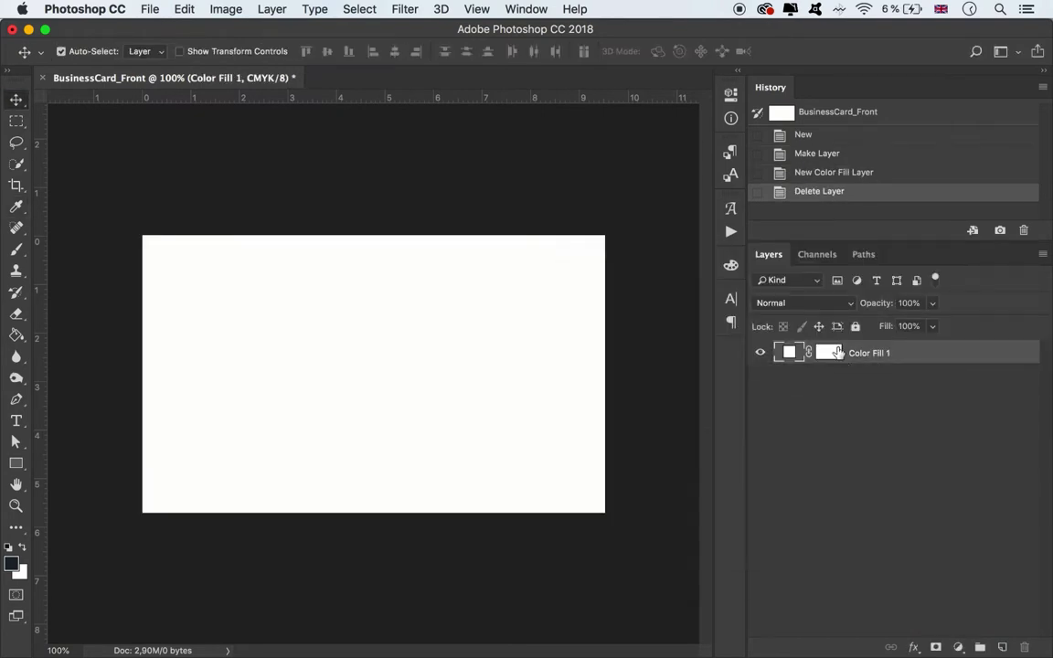
left_click(832, 354)
right_click(833, 354)
left_click(859, 380)
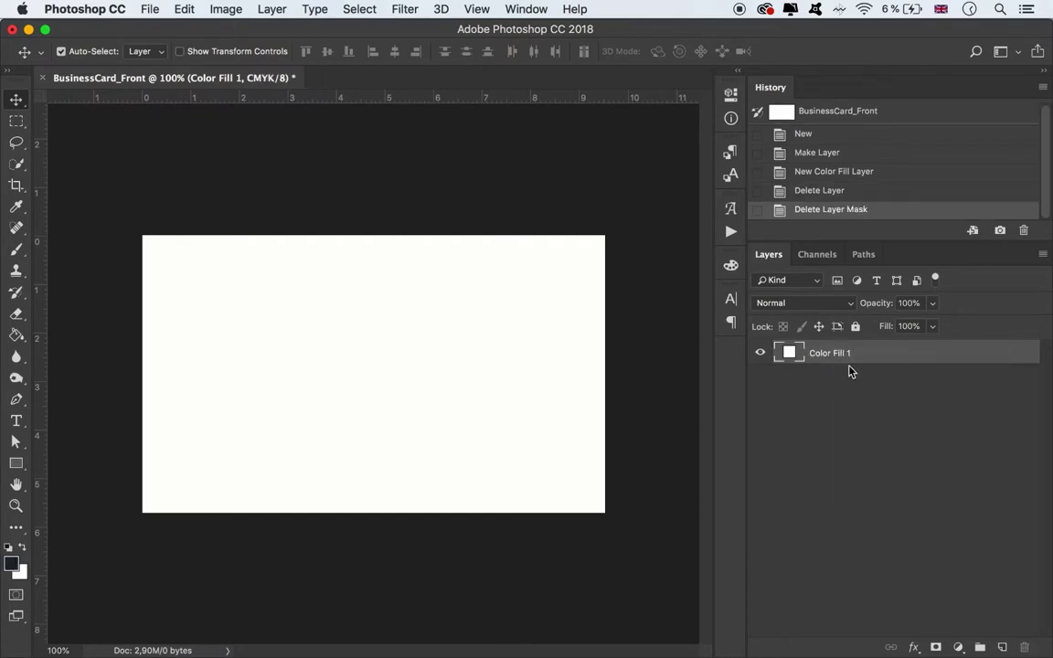
double_click(839, 360)
type("Background")
key("Return")
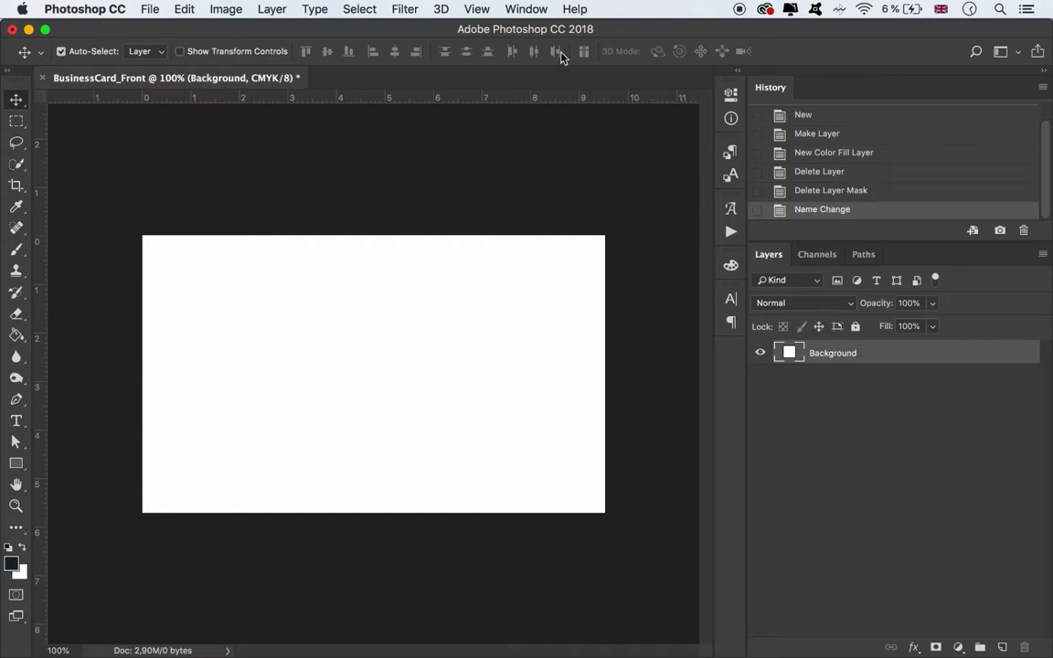
Add two horizontal margin guides near the card's top and bottom edges.
left_click(484, 8)
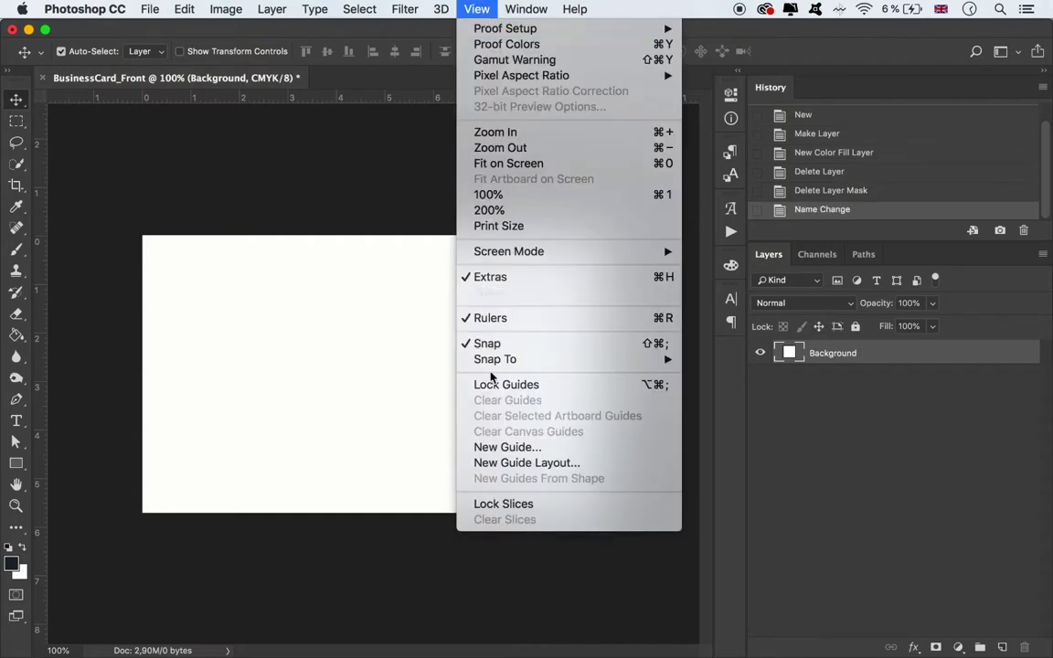
left_click(511, 447)
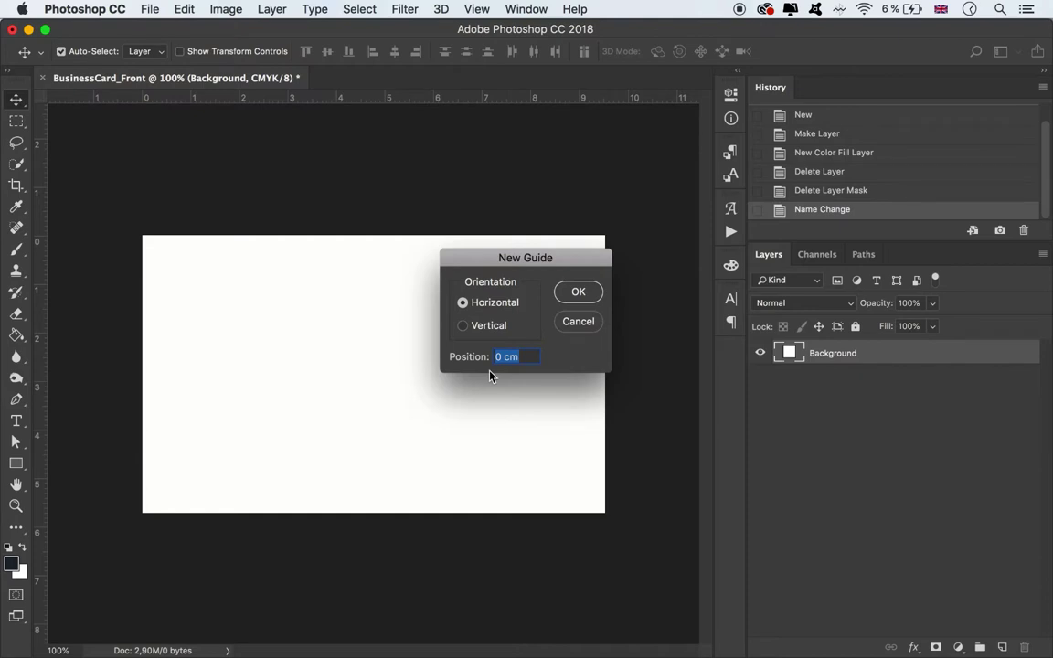
type("0,125")
key("Return")
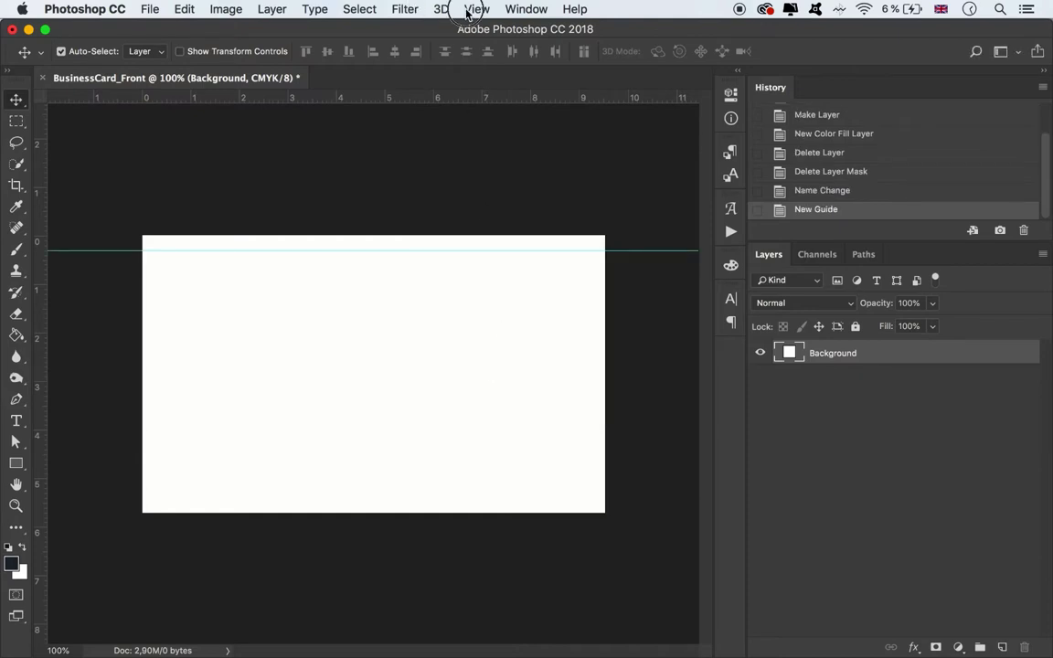
left_click(476, 9)
left_click(507, 447)
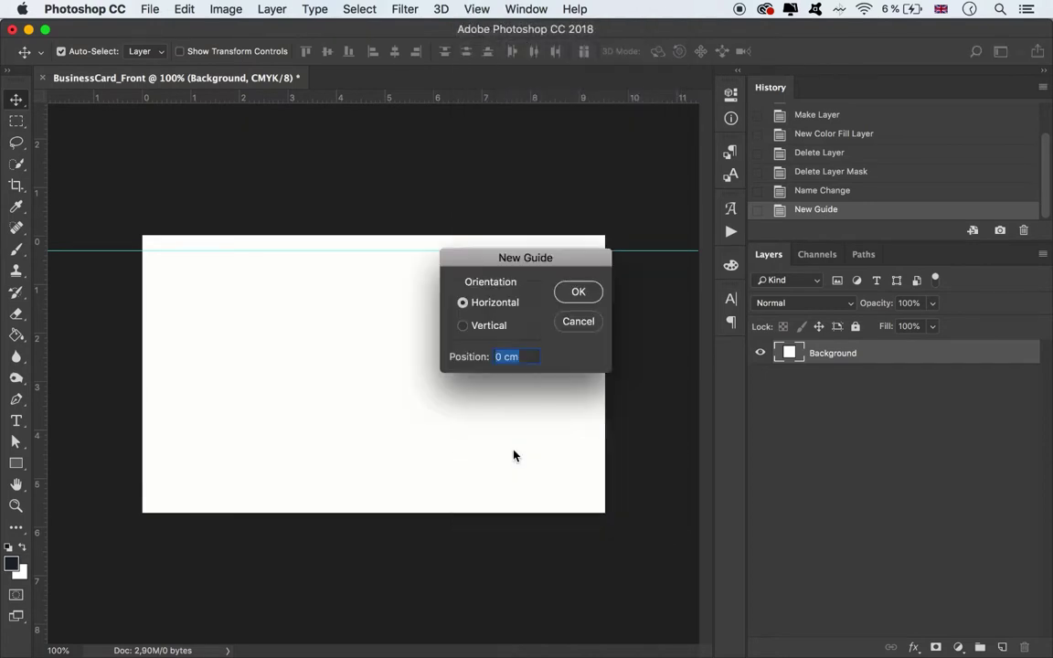
type("2")
type(",125")
key("Return")
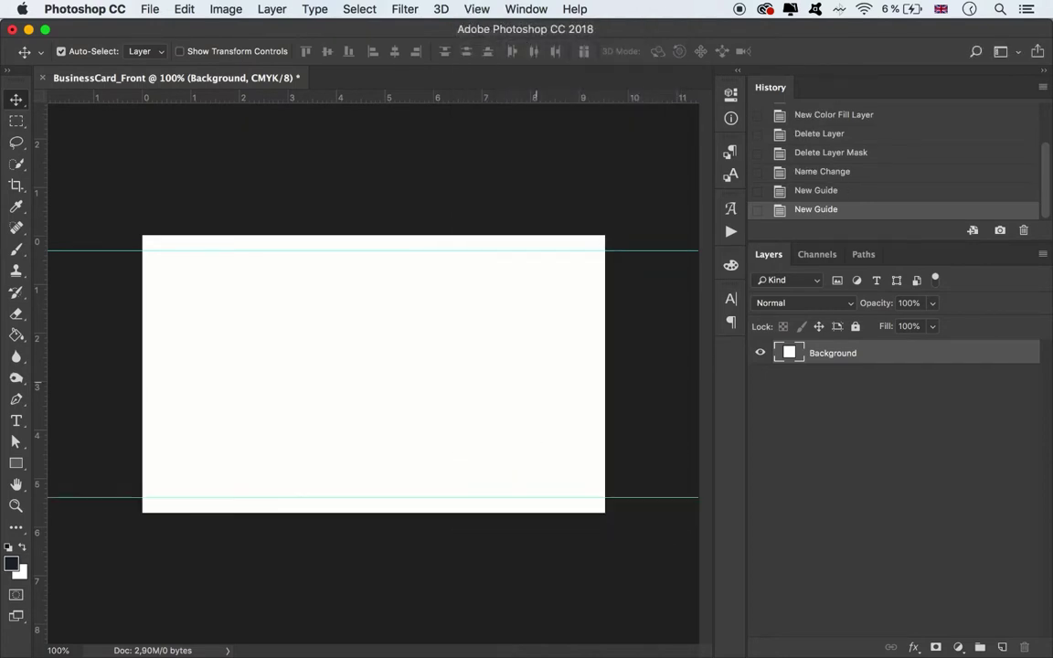
Add vertical margin guides at 0.125 in and 3.625 in.
left_click(476, 9)
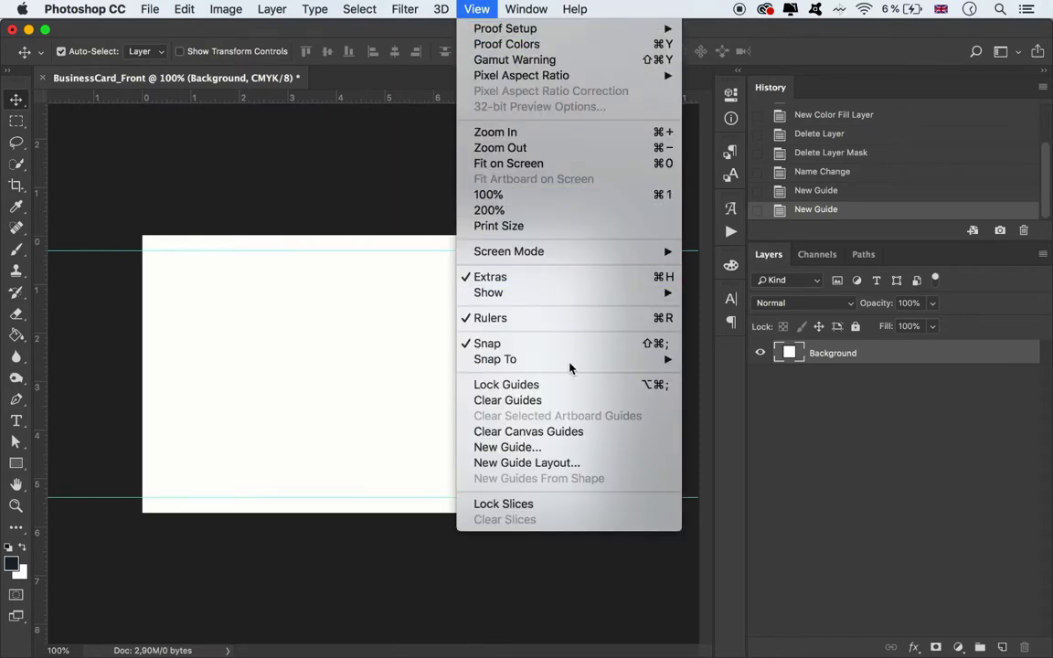
left_click(532, 447)
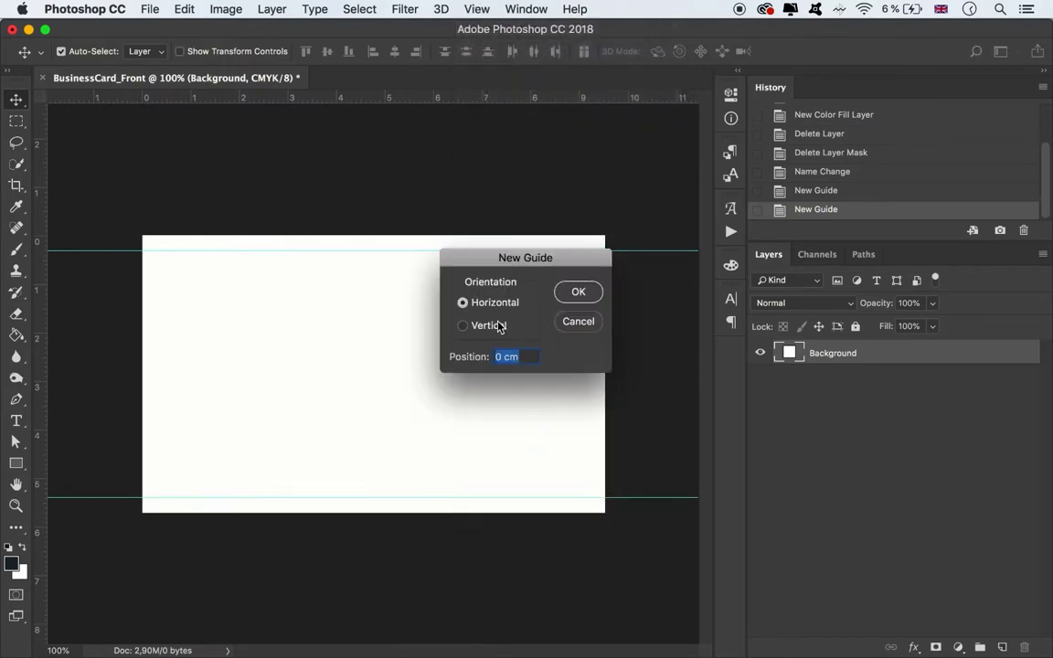
type("0,125")
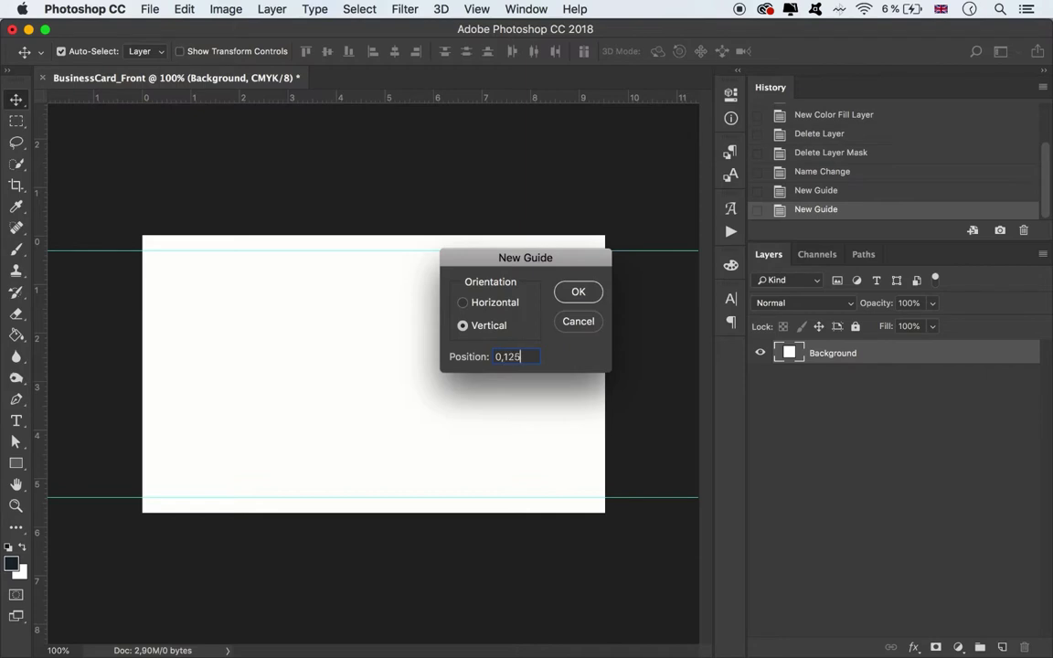
key("Return")
left_click(476, 9)
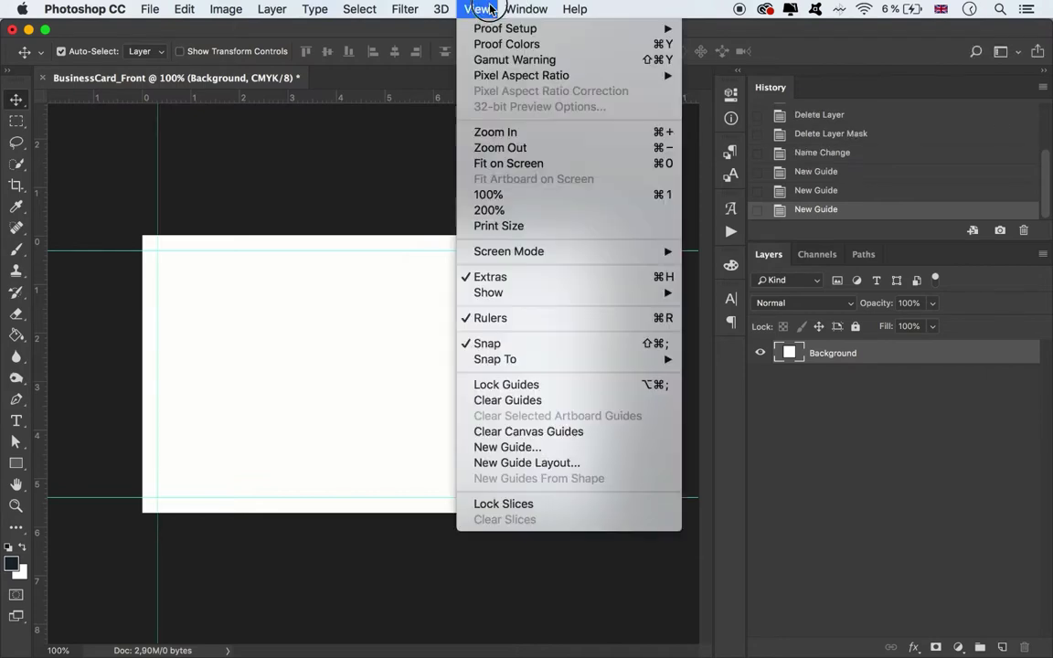
left_click(535, 444)
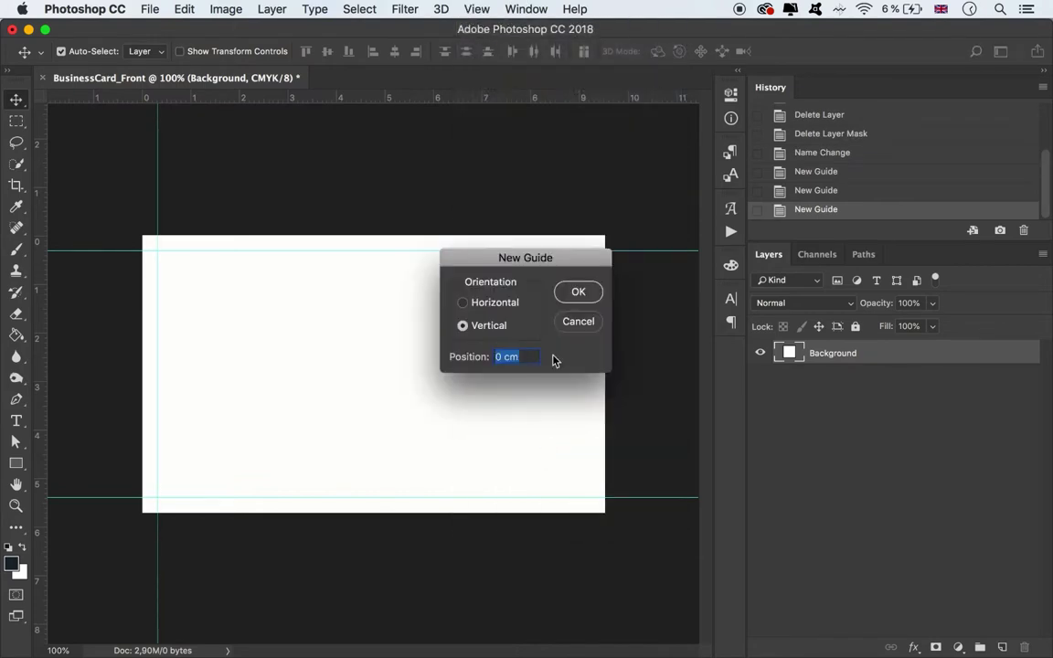
type("3,625")
key("Return")
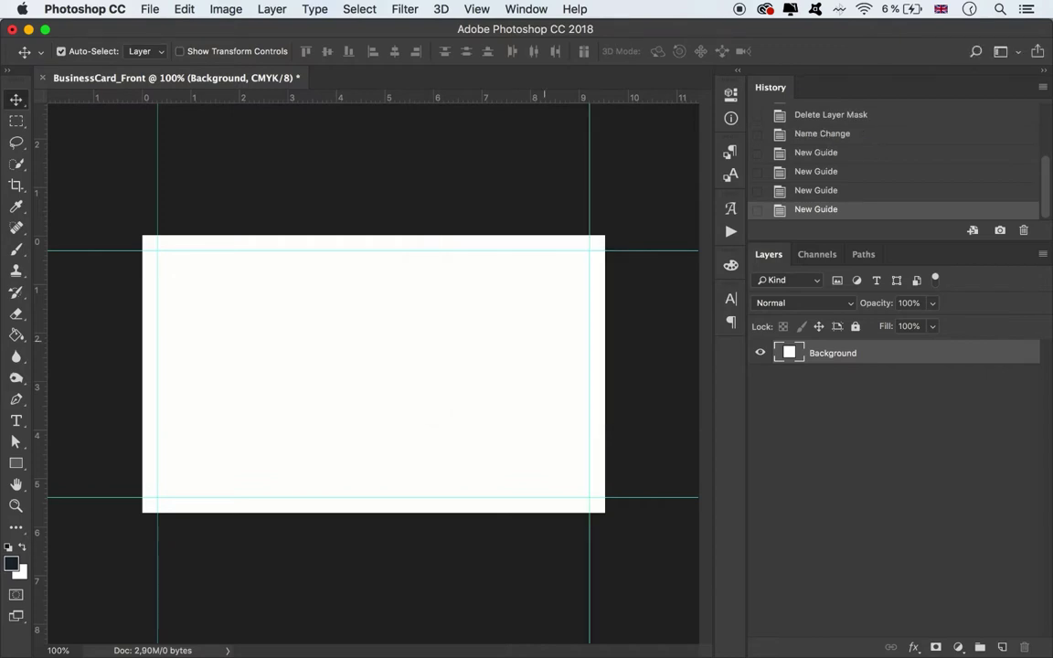
mouse_move(203, 651)
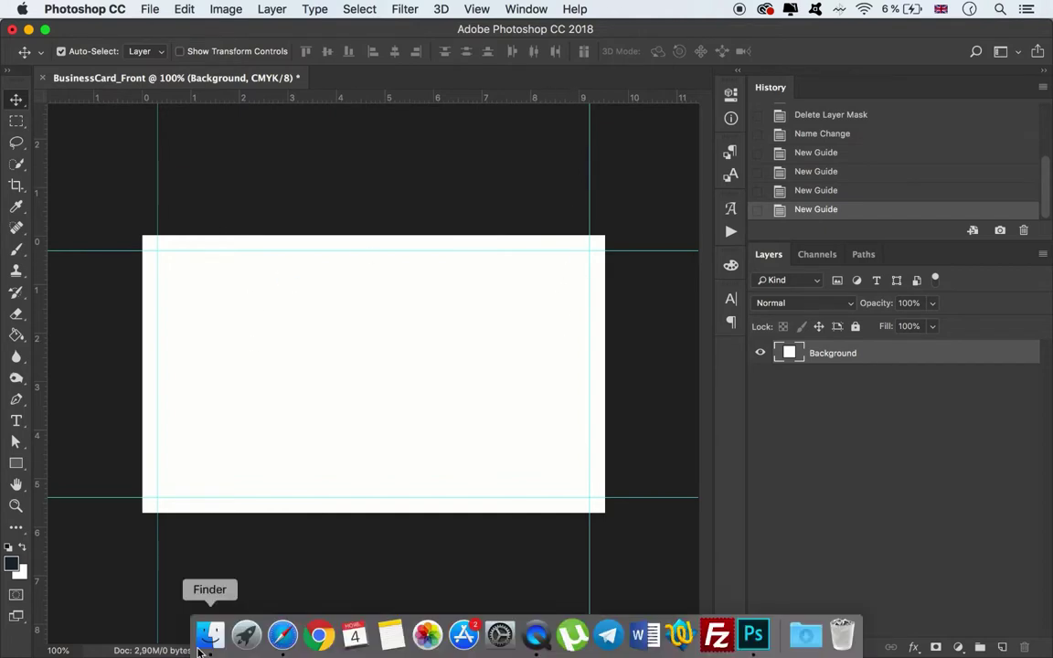
Place Nature.jpg on the card and scale it to cover the whole card.
left_click(211, 634)
left_click_drag(267, 408, 365, 292)
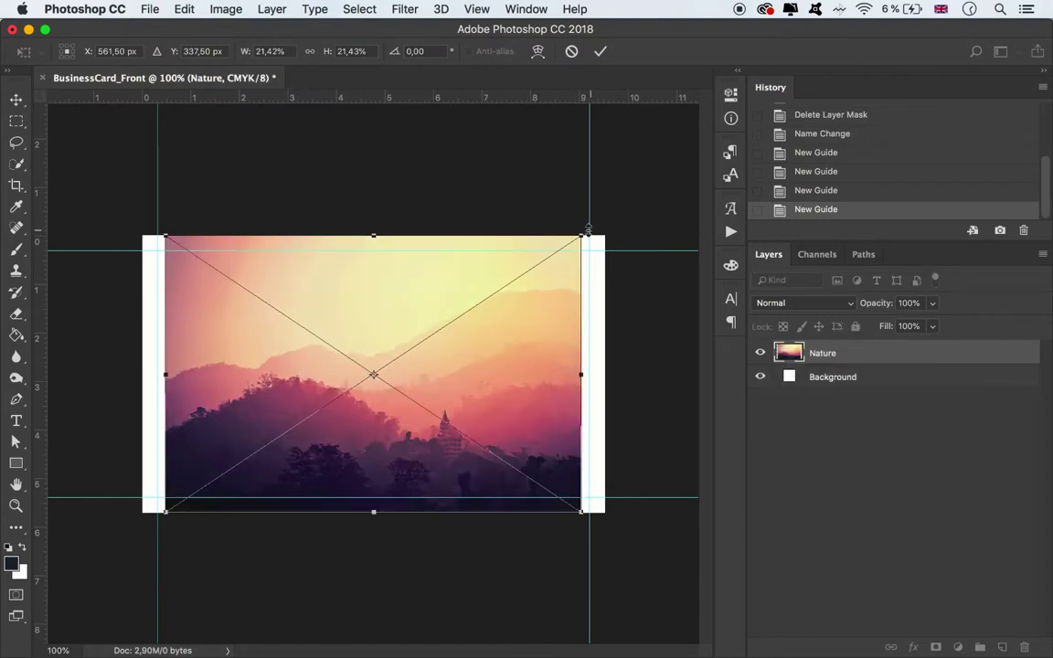
left_click_drag(581, 236, 608, 218)
left_click_drag(168, 212, 146, 203)
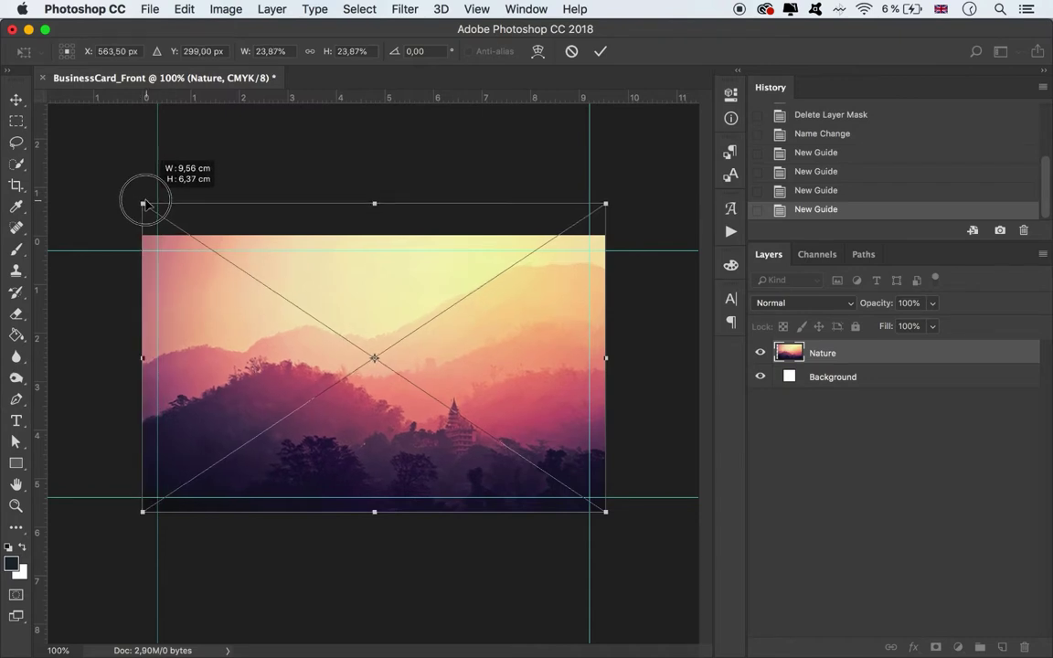
left_click_drag(146, 203, 142, 203)
left_click(601, 52)
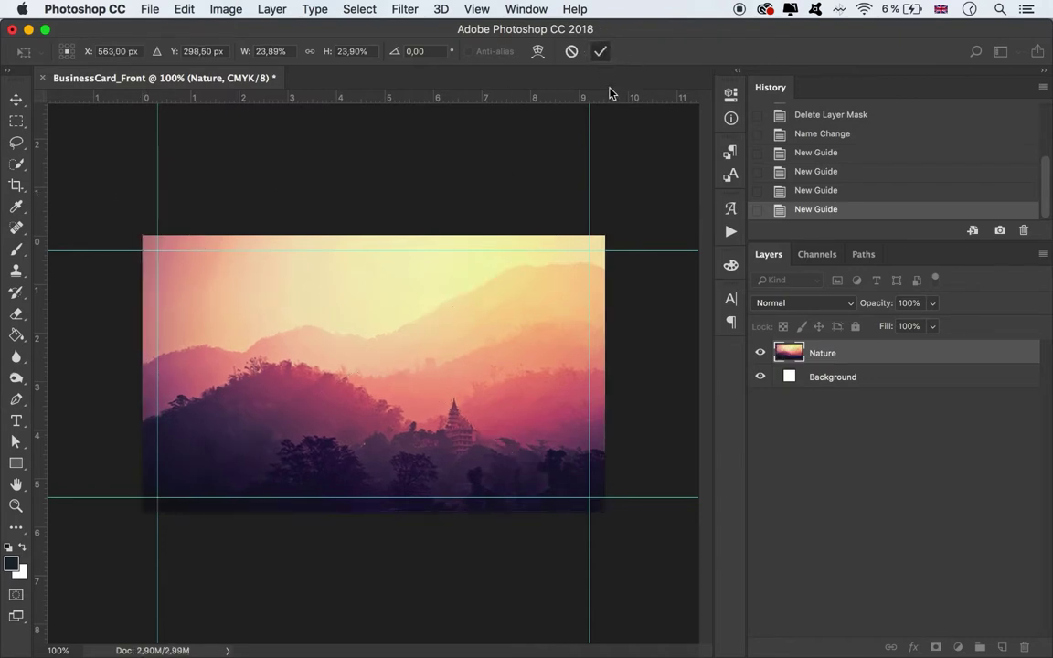
mouse_move(173, 653)
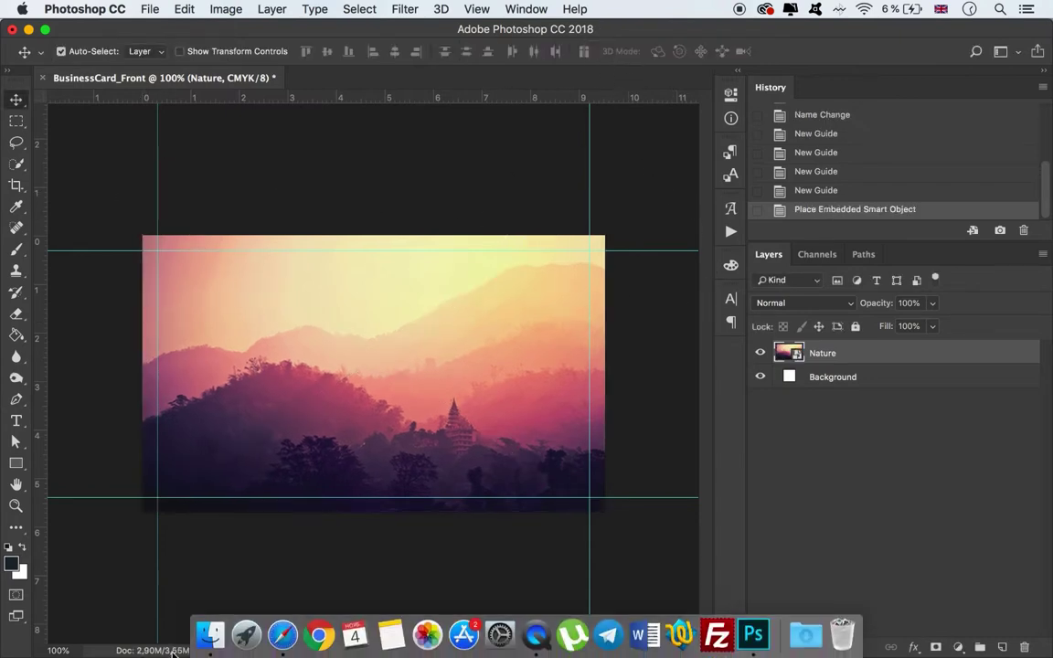
Place Lotus.png, shrink it, and move it toward the card's centre.
left_click(207, 634)
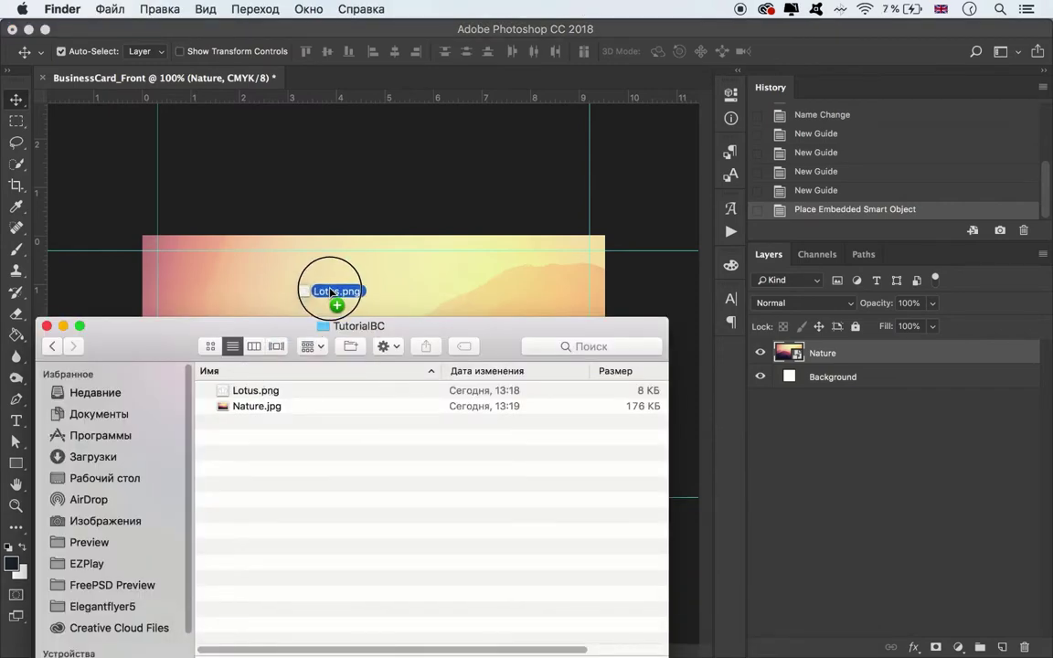
left_click_drag(249, 393, 338, 283)
mouse_move(514, 512)
left_mouse_down()
mouse_move(363, 324)
mouse_move(340, 335)
left_mouse_up()
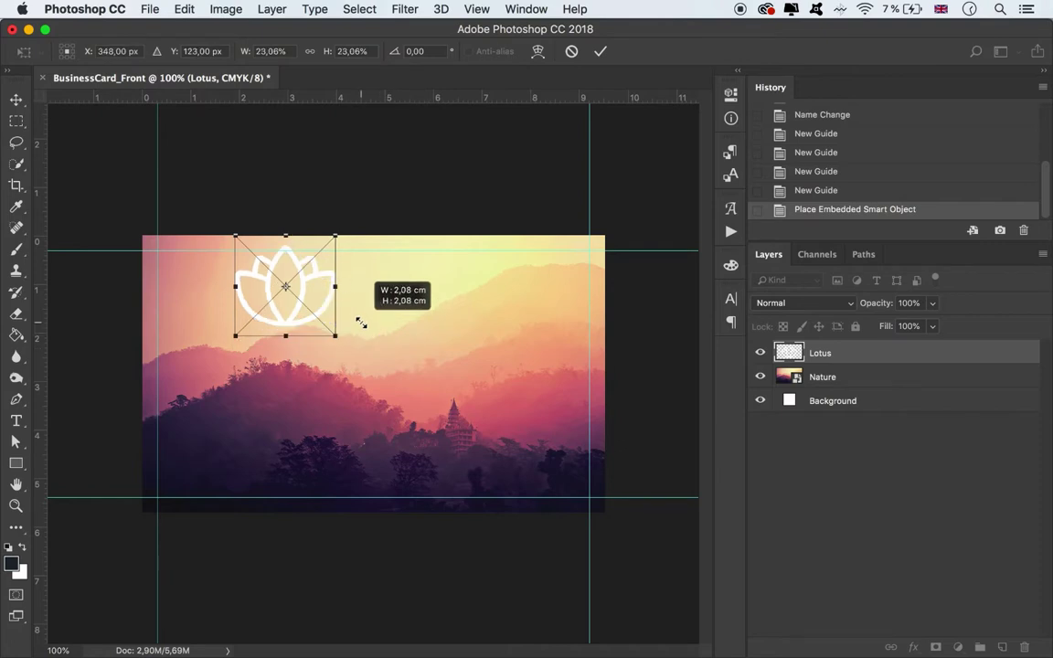
left_click_drag(305, 282, 414, 328)
left_click(600, 50)
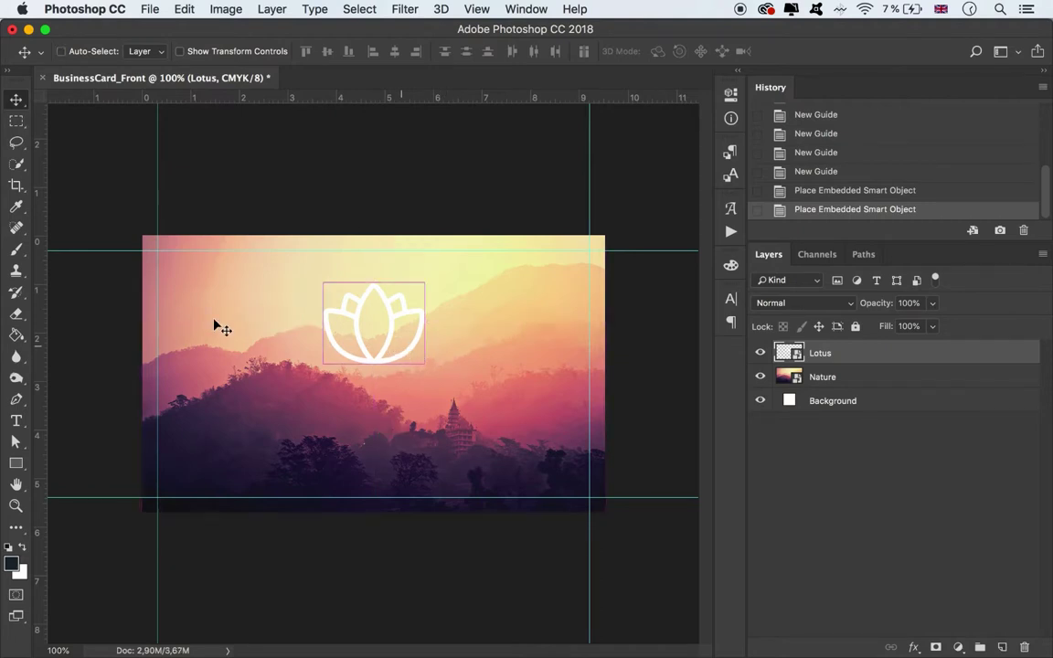
Add a vertical centre guide and centre the lotus icon on it.
key("ctrl+t")
left_click_drag(37, 233, 376, 259)
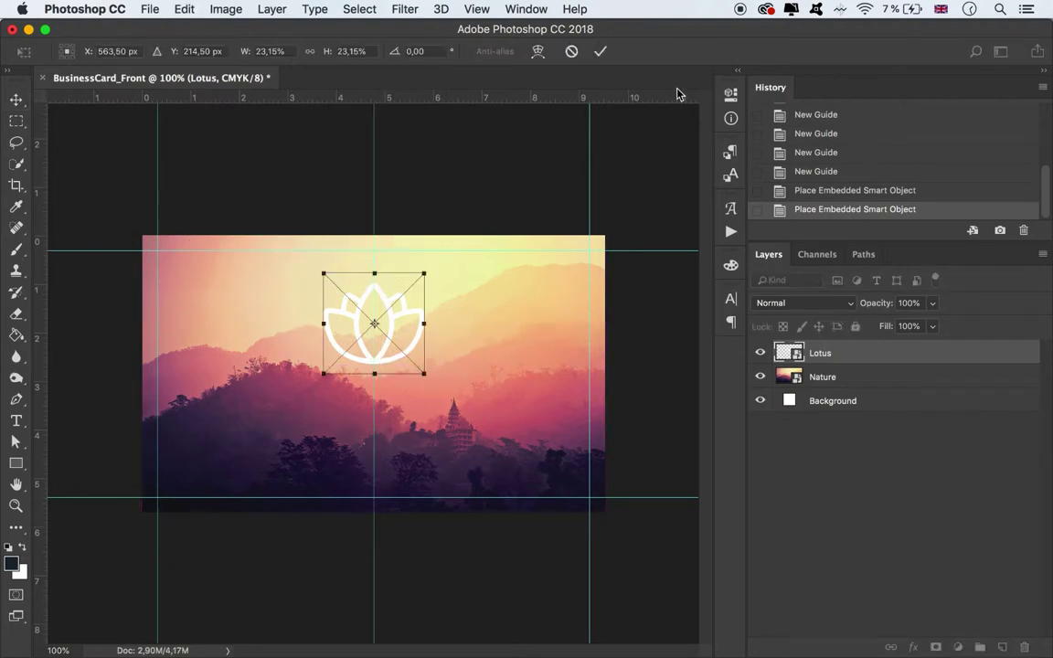
left_click(604, 53)
key("t")
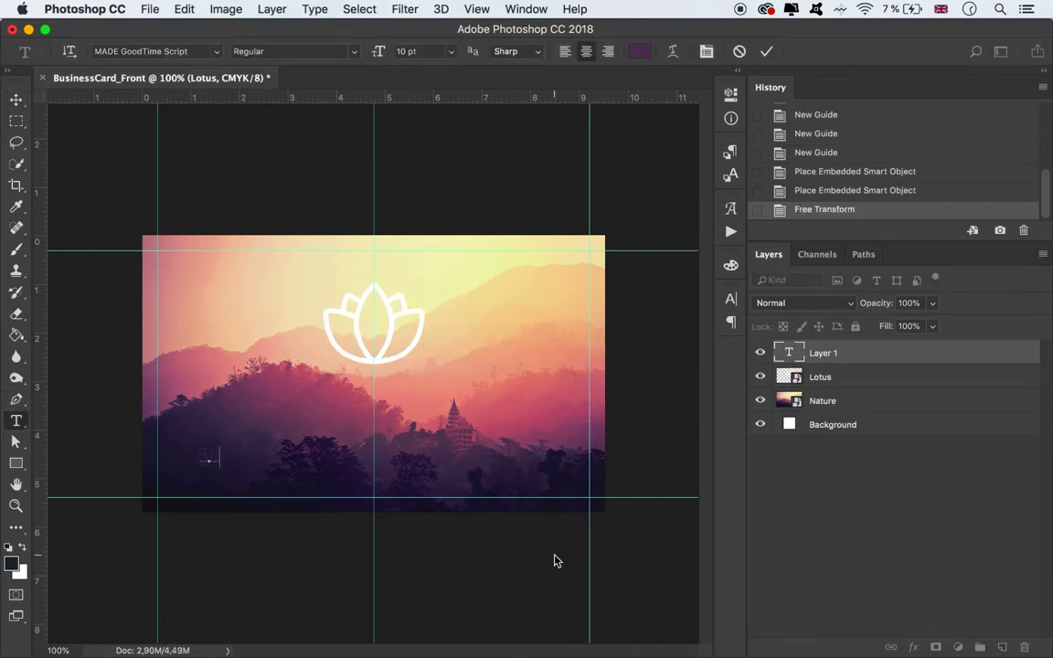
Make the YO text white, set it in MADE GoodTime Grotesk, and commit it.
key("ctrl+a")
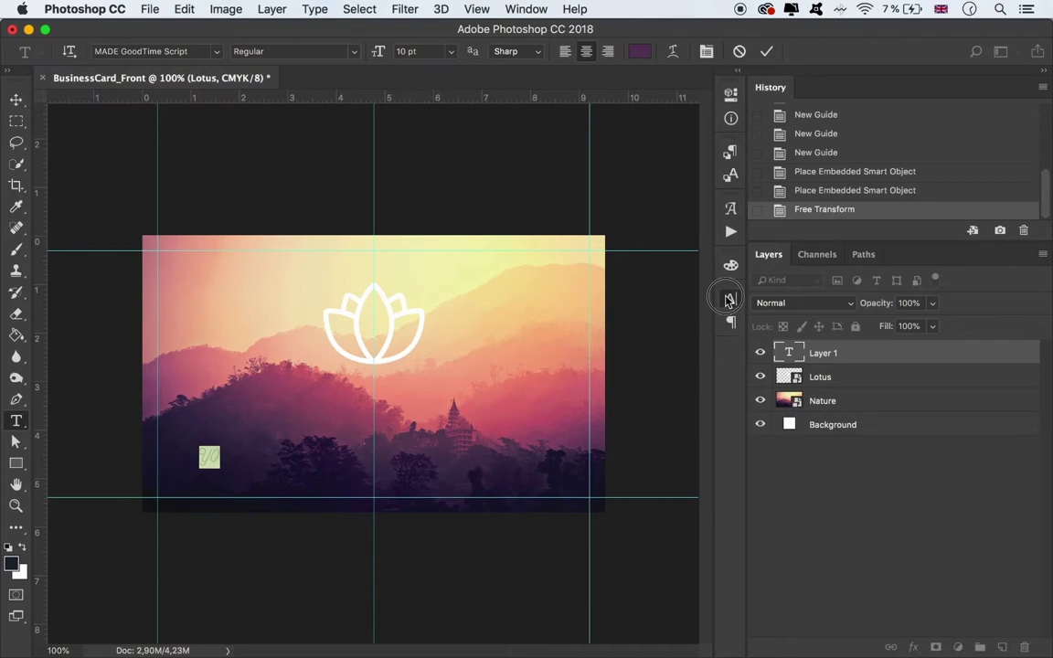
left_click(729, 300)
left_click(669, 401)
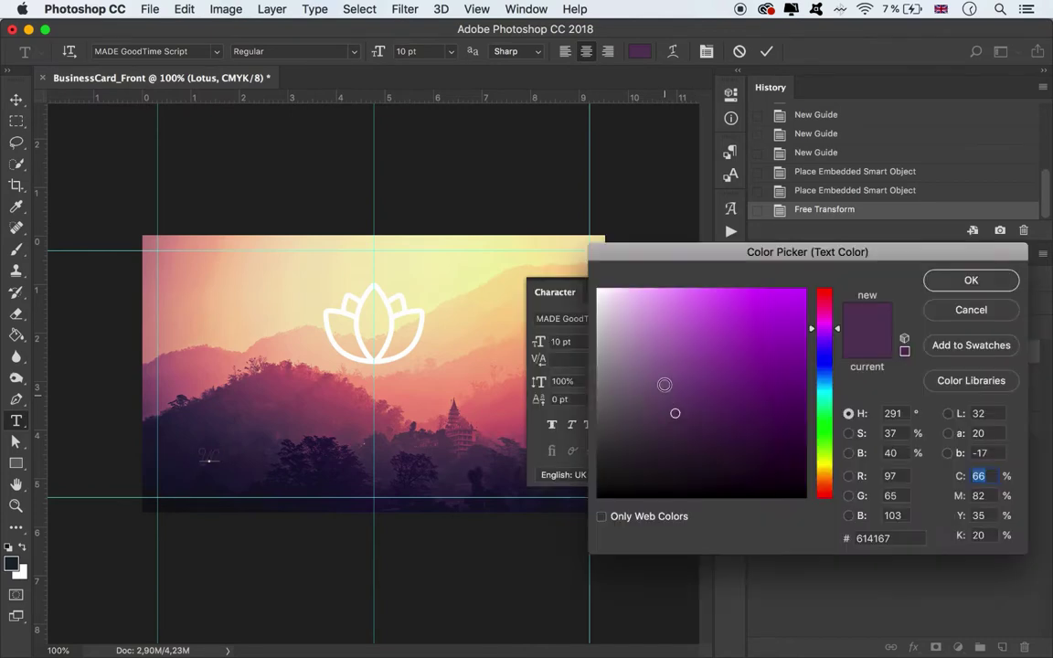
left_click_drag(664, 385, 556, 246)
key("Return")
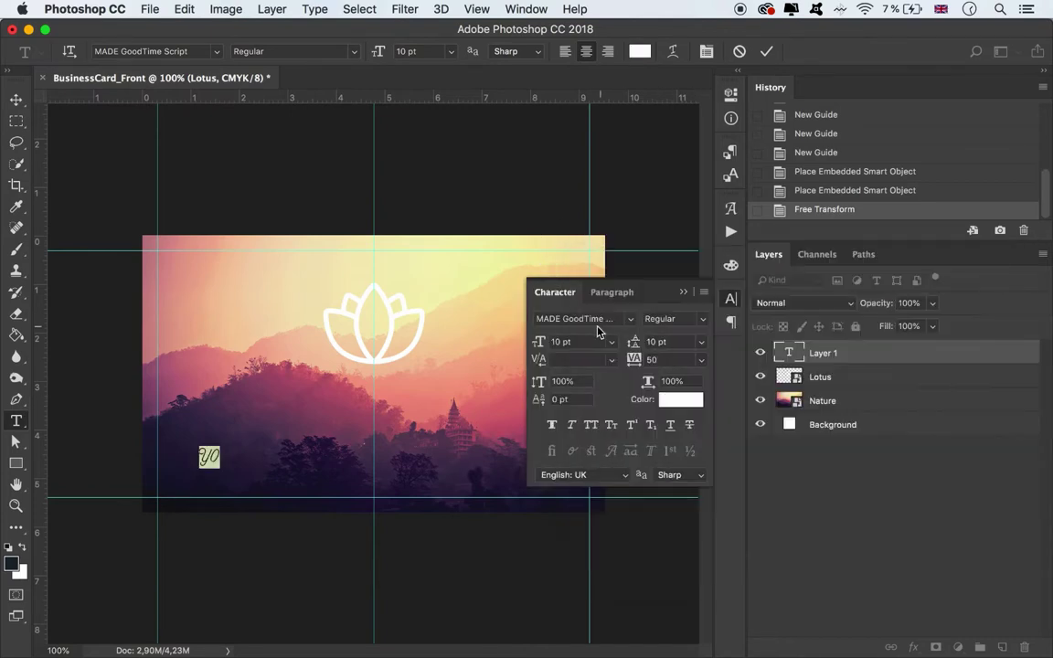
left_click(629, 318)
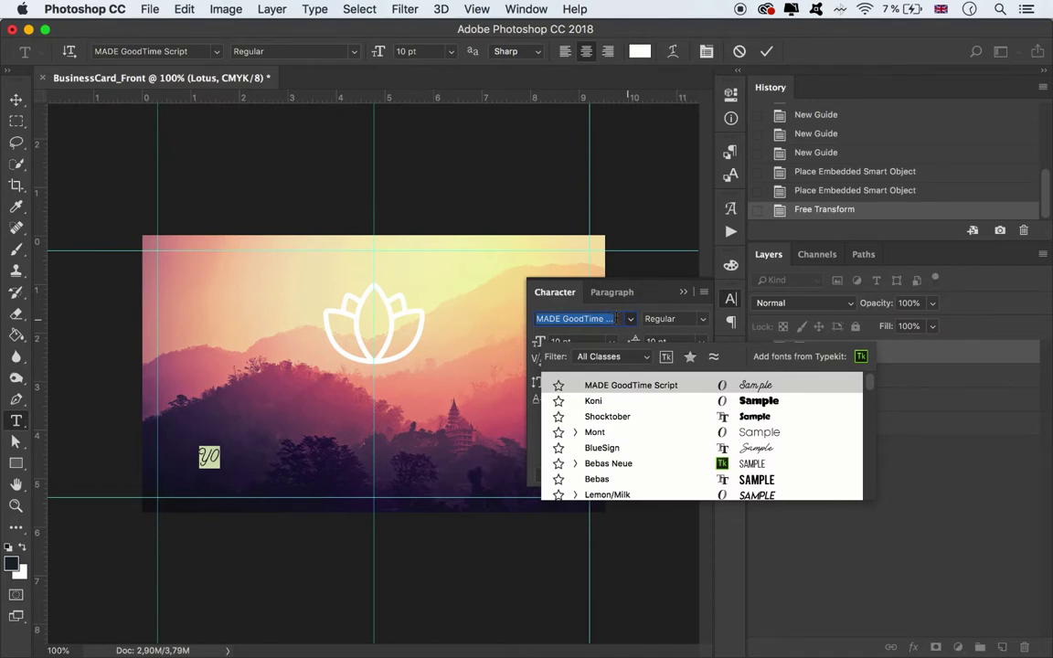
type("MA")
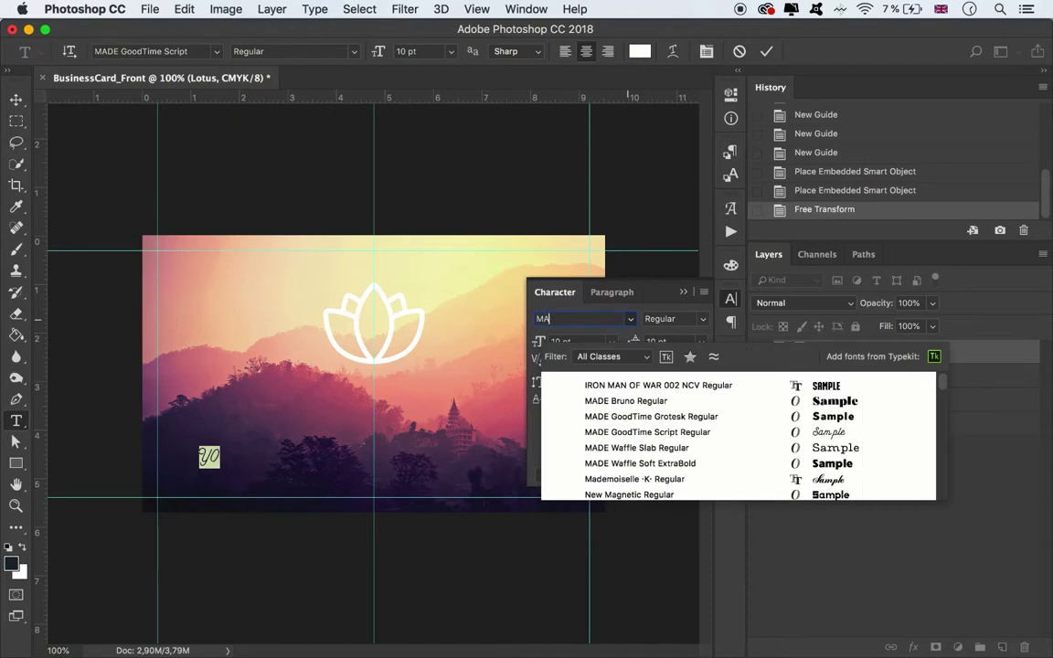
type("DE GOOD")
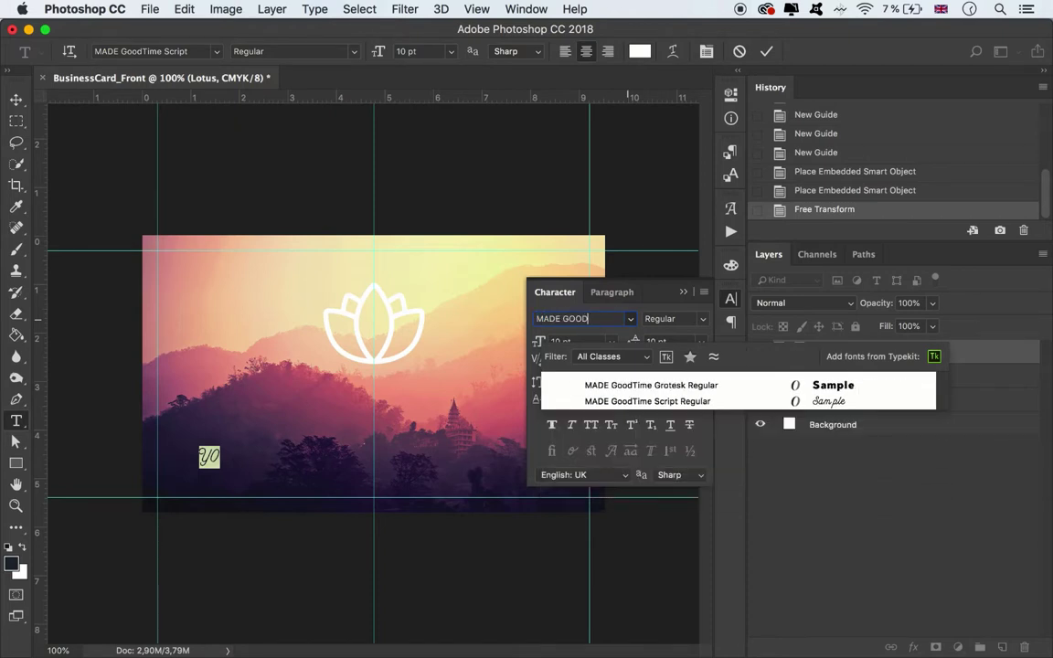
left_click(649, 385)
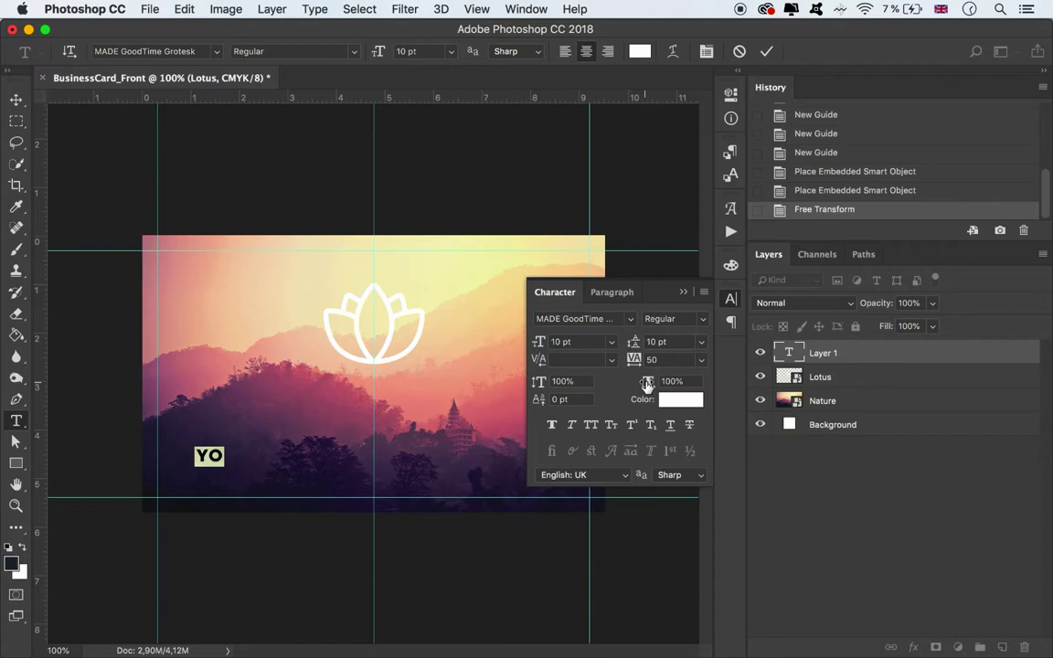
left_click(683, 291)
left_click(766, 51)
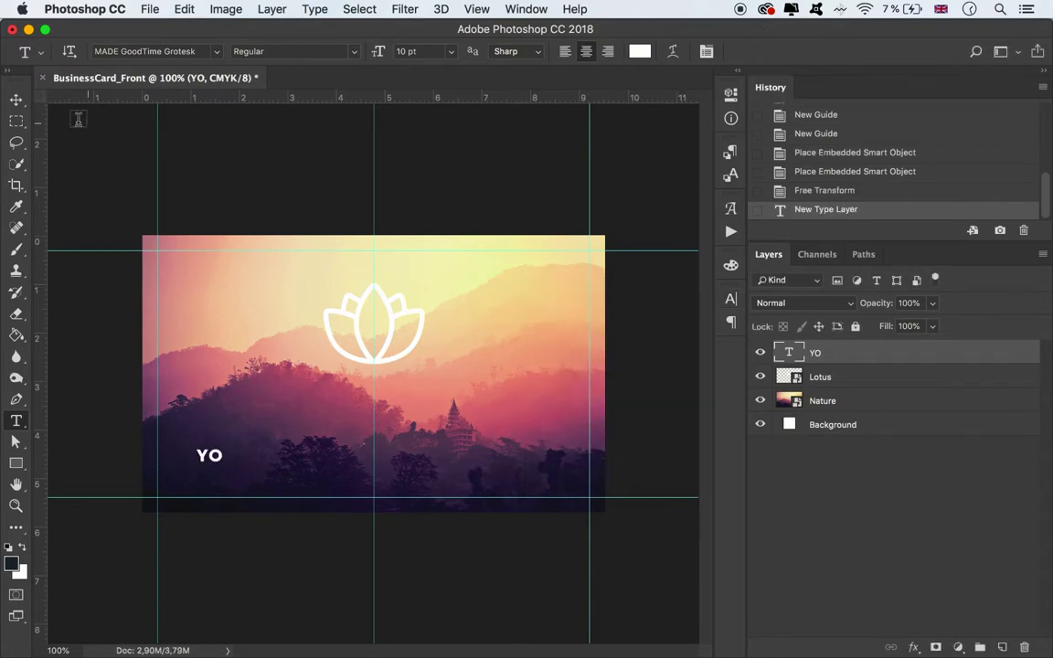
Scale the YO text up greatly and move it to the card's lower left.
left_click(15, 99)
key("ctrl+t")
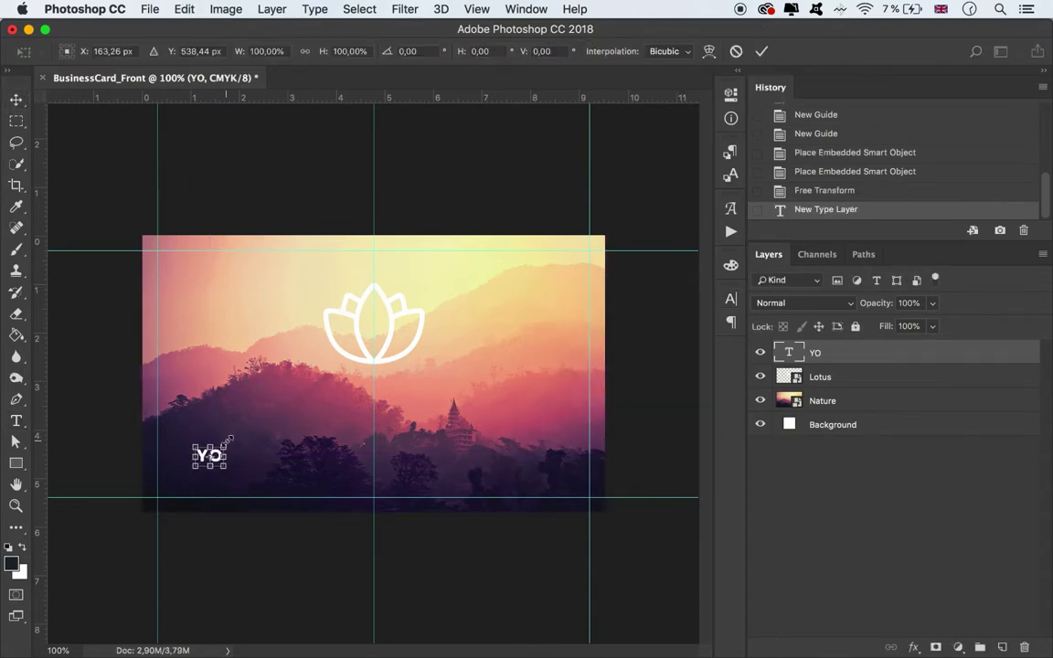
left_click_drag(224, 444, 511, 304)
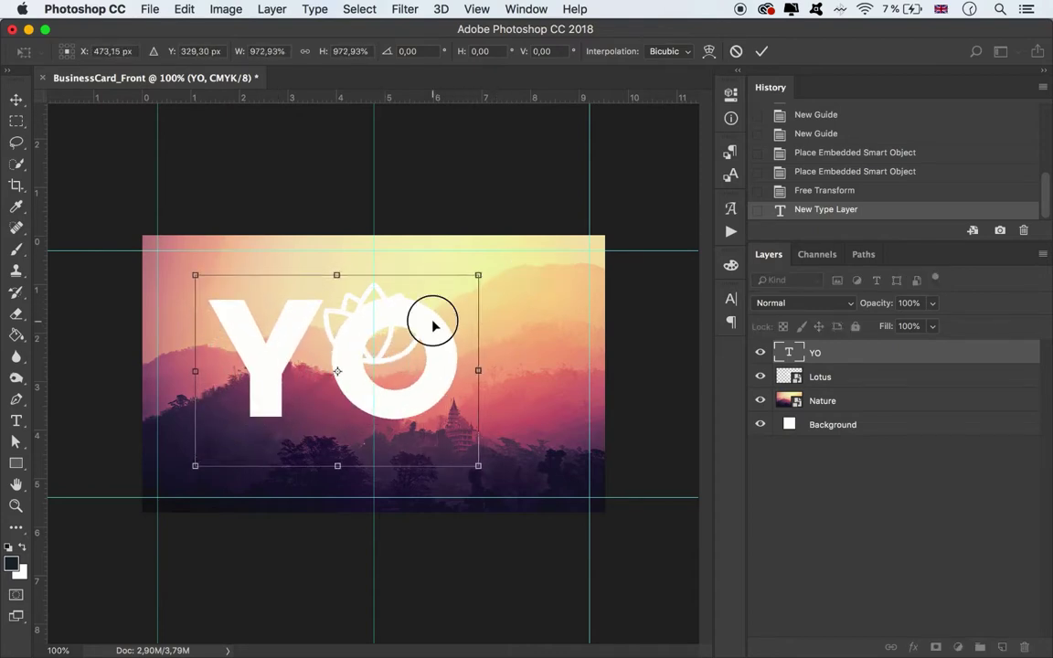
left_click_drag(435, 325, 340, 396)
left_click(762, 52)
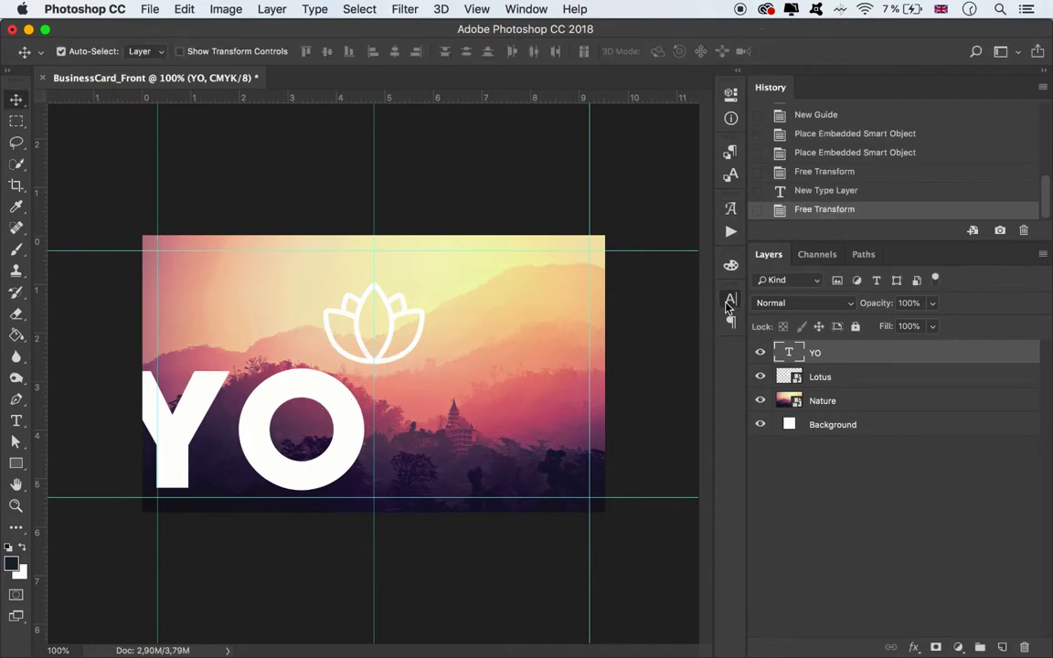
Tighten YO's letter spacing to -50 and nudge it slightly right.
left_click(729, 303)
left_click(701, 359)
left_click(681, 425)
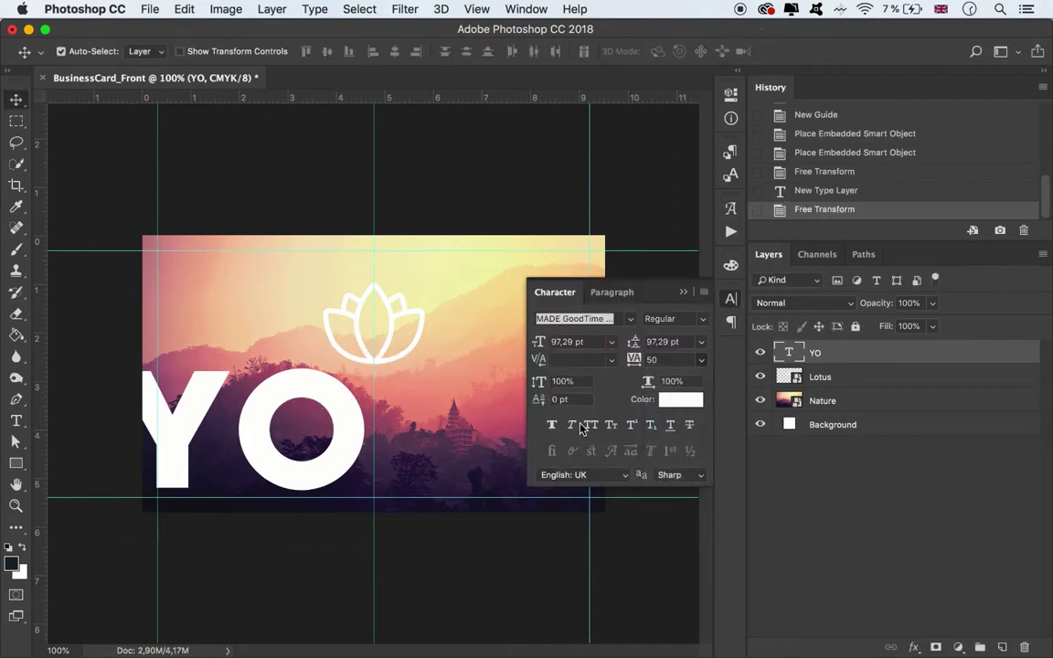
left_click(701, 359)
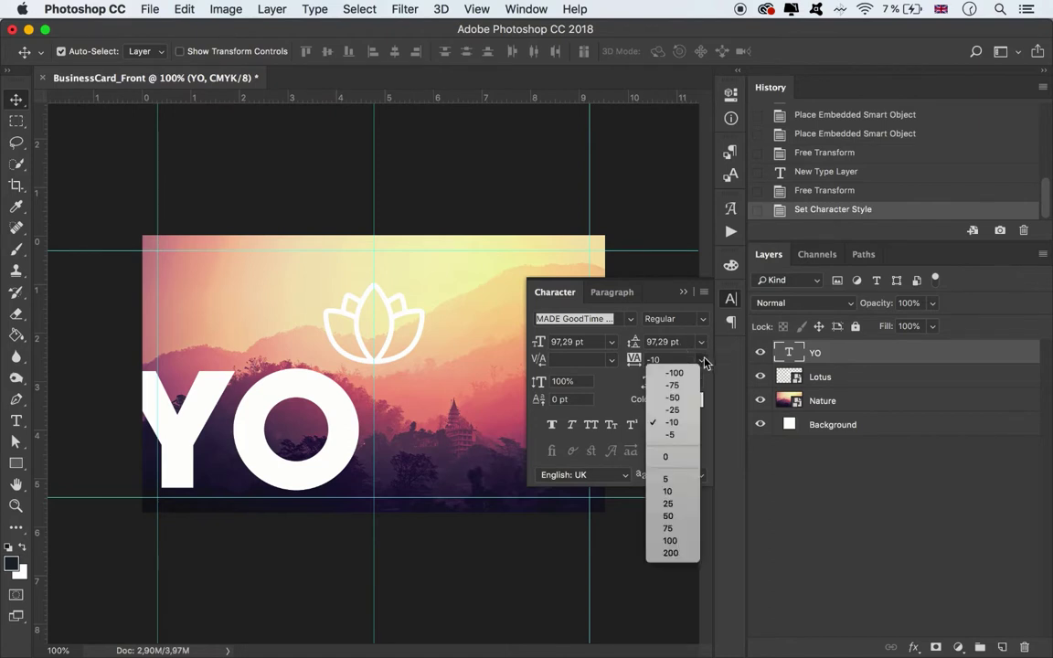
left_click(675, 410)
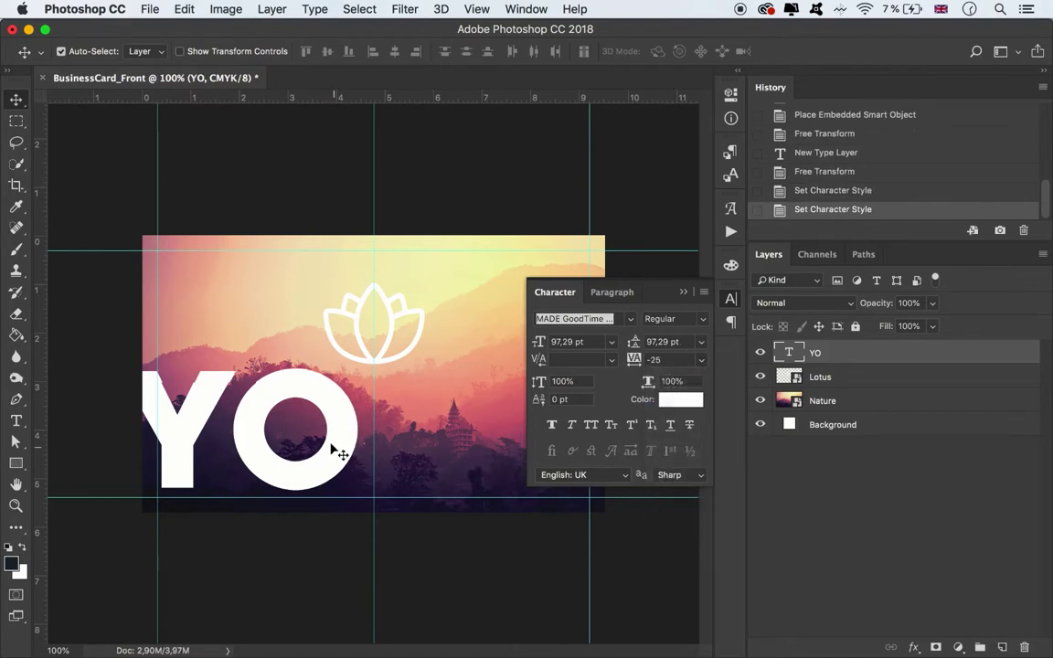
left_click(701, 293)
mouse_move(352, 413)
left_mouse_down()
mouse_move(343, 429)
mouse_move(357, 426)
left_mouse_up()
left_click(730, 298)
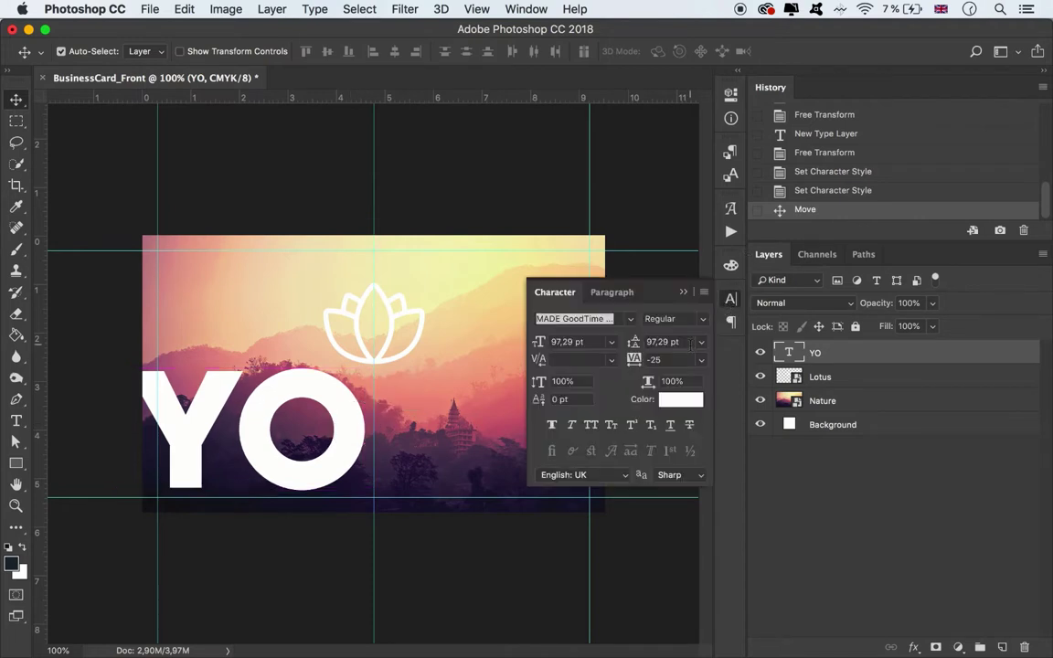
left_click(701, 359)
left_click(674, 398)
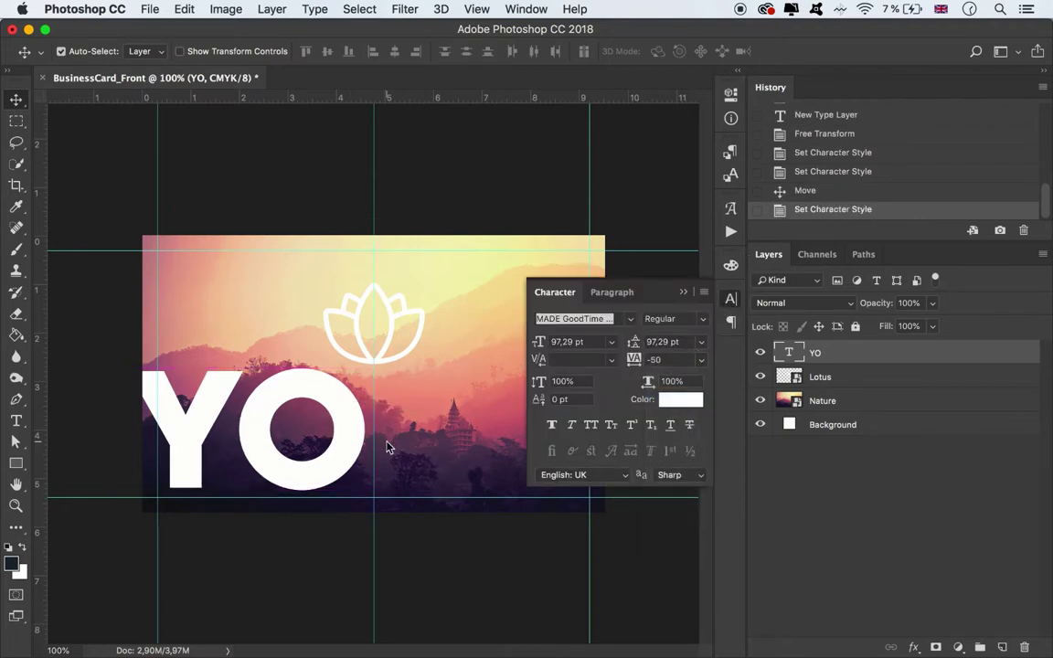
Shrink YO to about 92%, shift it up, and duplicate it to the right.
key("ctrl+t")
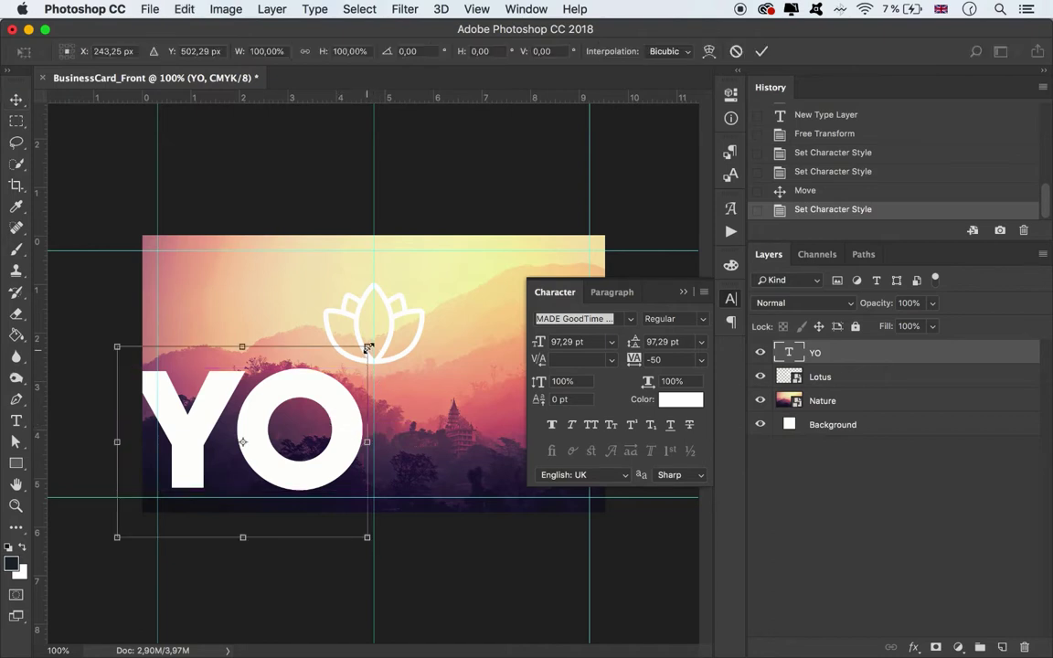
left_click_drag(369, 348, 353, 358)
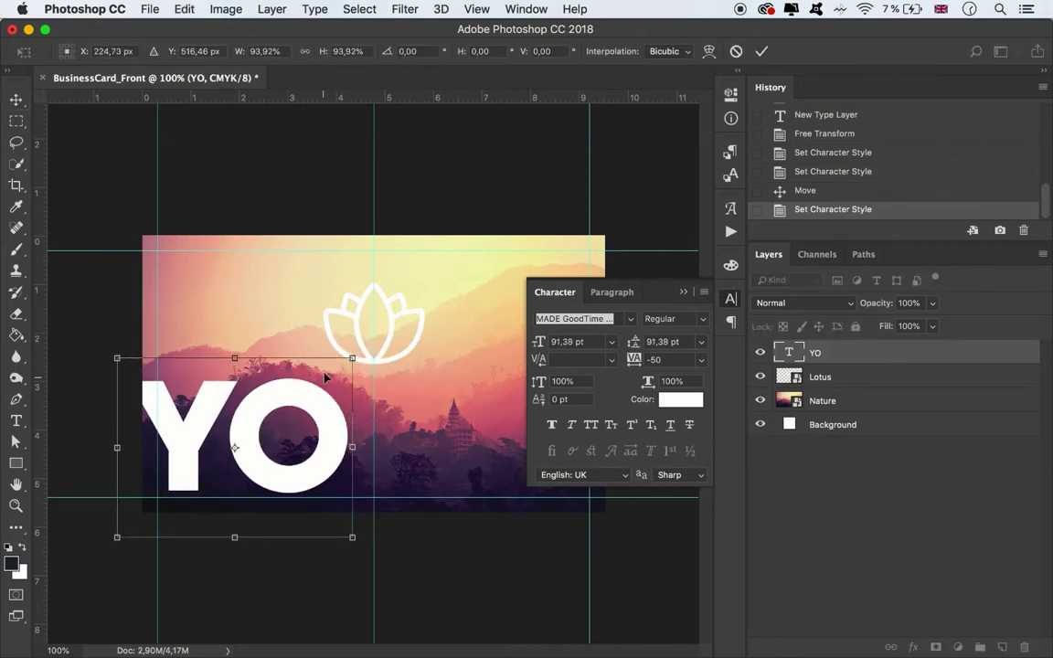
left_click_drag(351, 357, 347, 363)
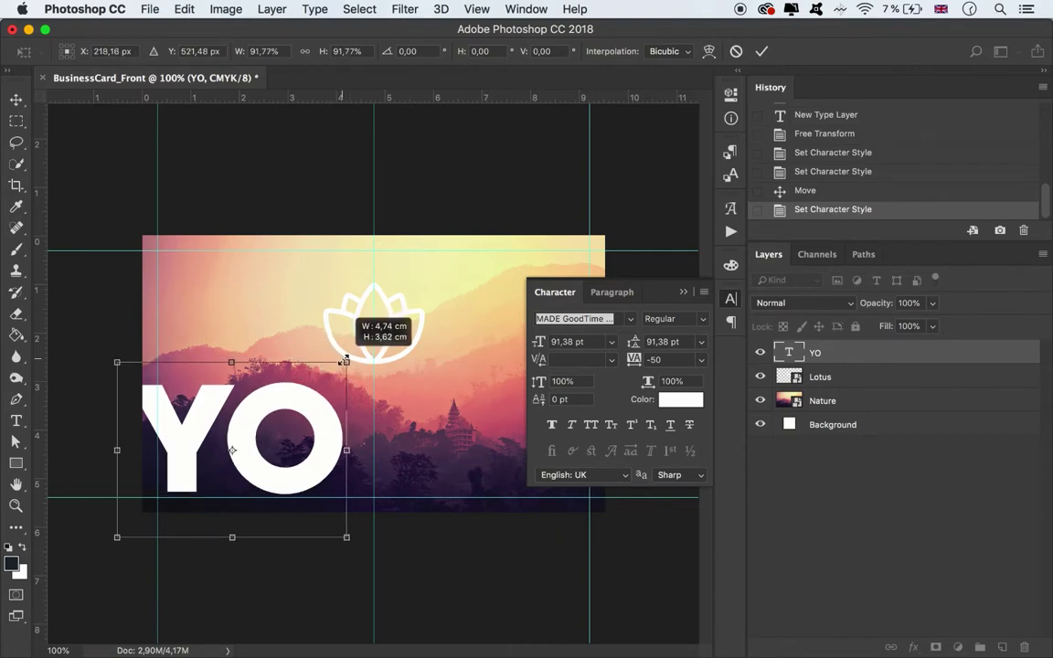
left_click_drag(324, 400, 325, 396)
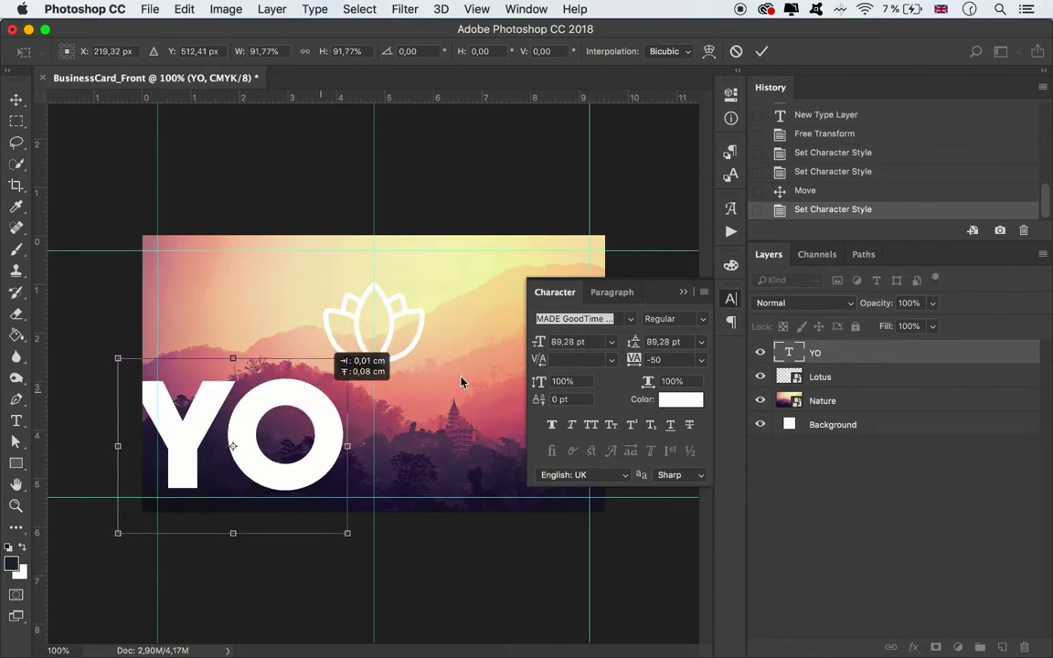
left_click(683, 291)
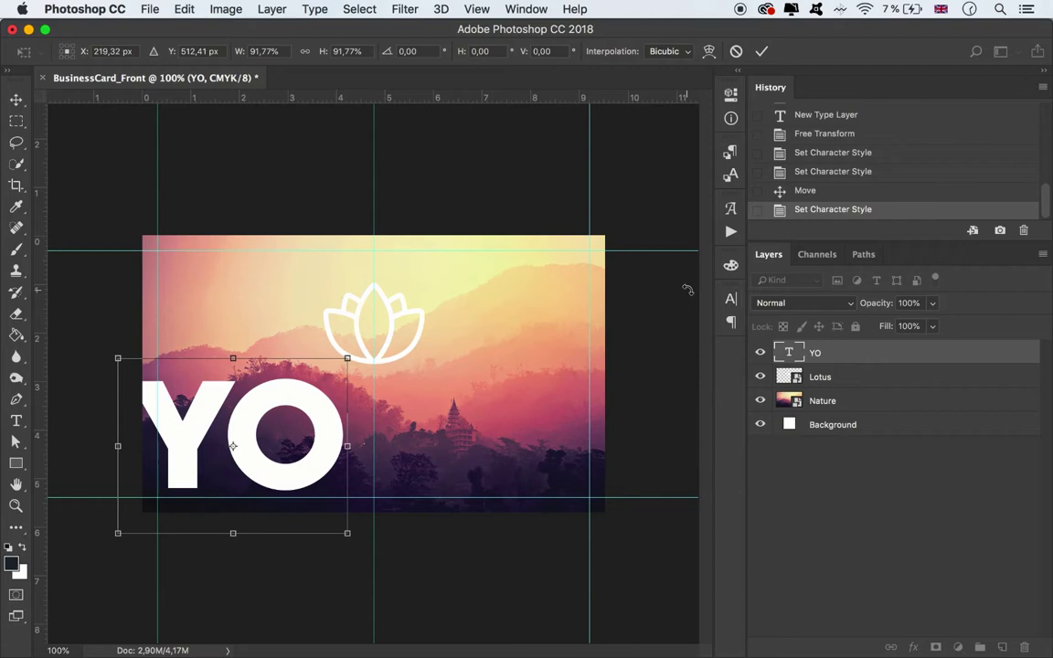
left_click(755, 49)
left_click_drag(306, 404, 589, 404)
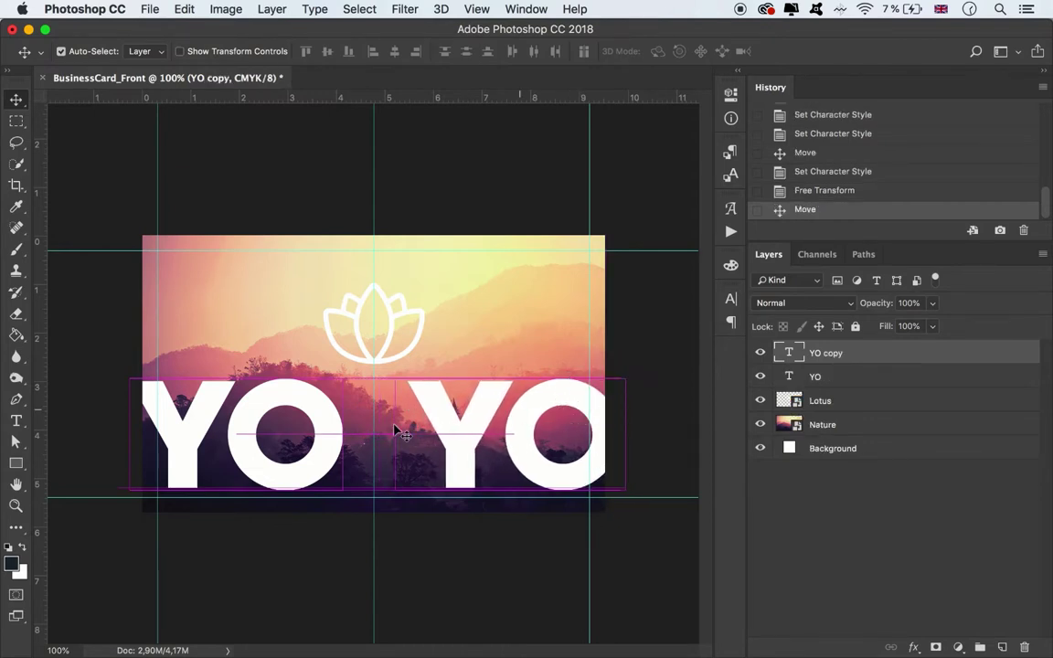
Replace the duplicate's text with GA.
left_click(16, 420)
double_click(488, 436)
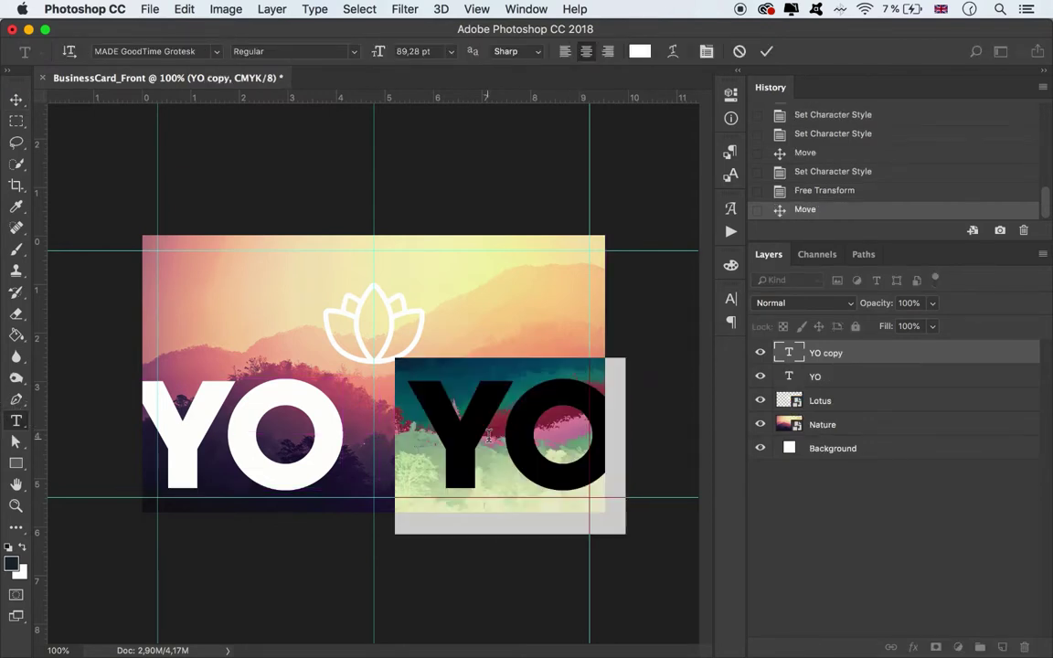
type("GA")
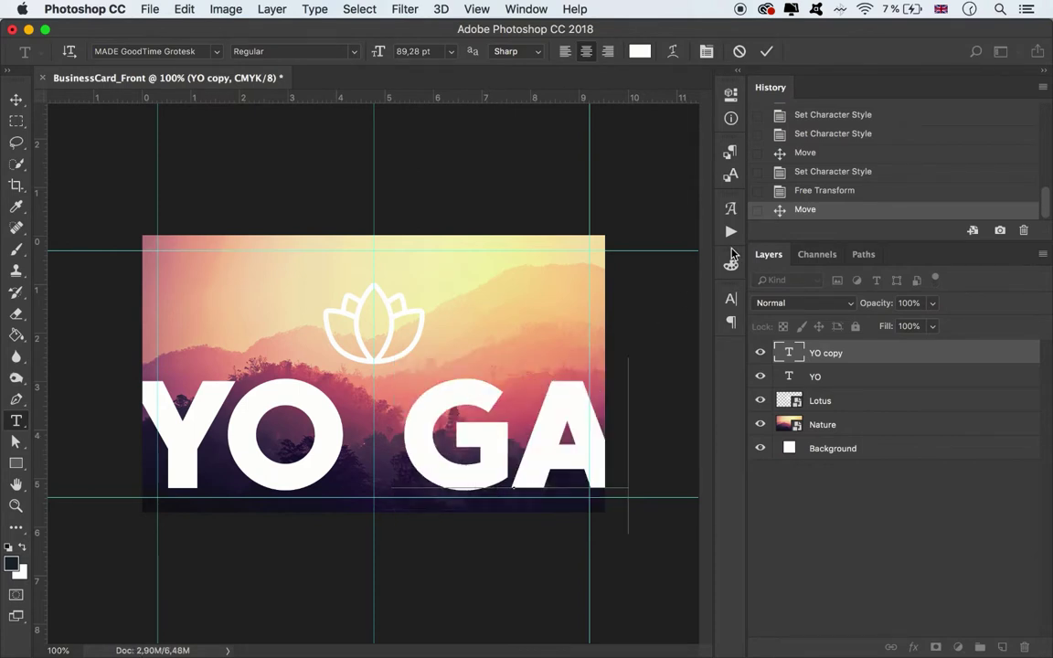
left_click(766, 51)
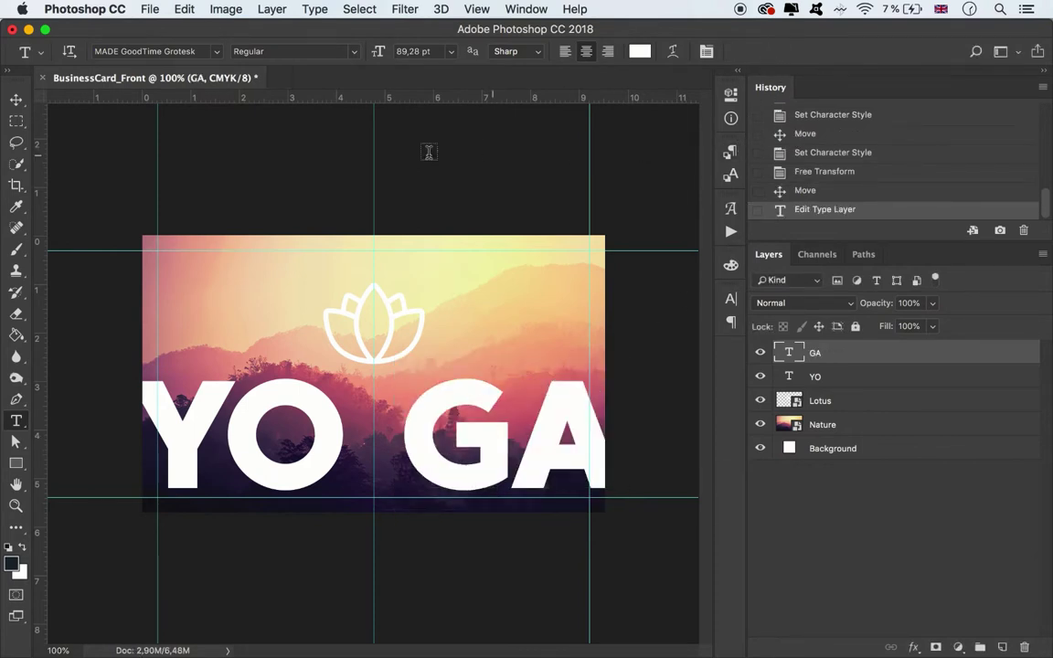
Set YO and GA tracking to -5 and raise both words together slightly.
left_click(15, 99)
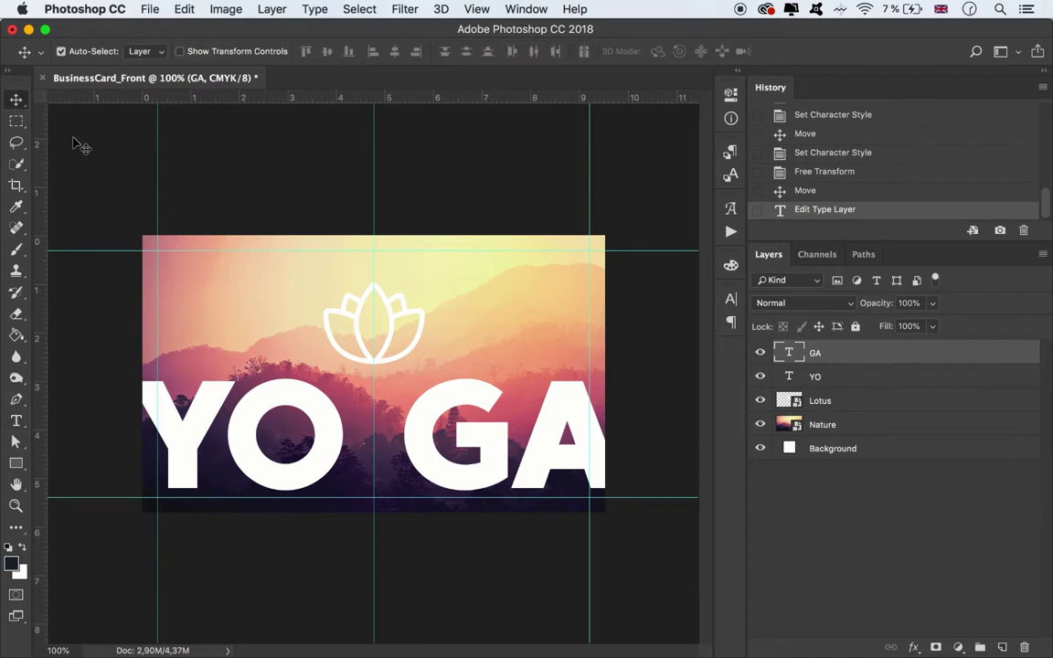
left_click(795, 376, "shift")
left_click(730, 299)
left_click(701, 359)
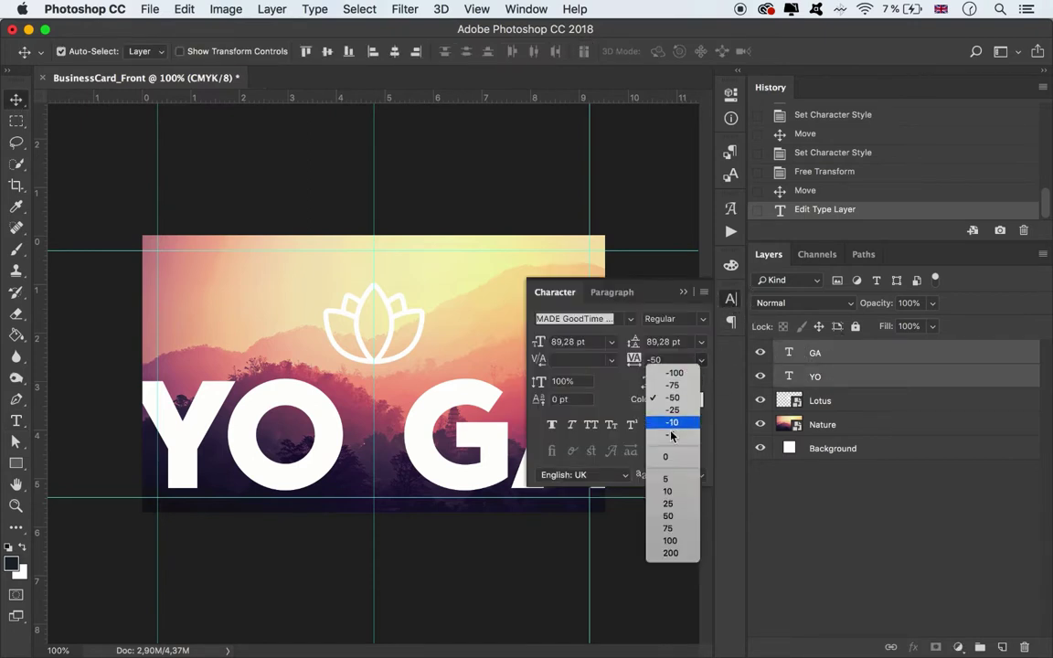
left_click(667, 430)
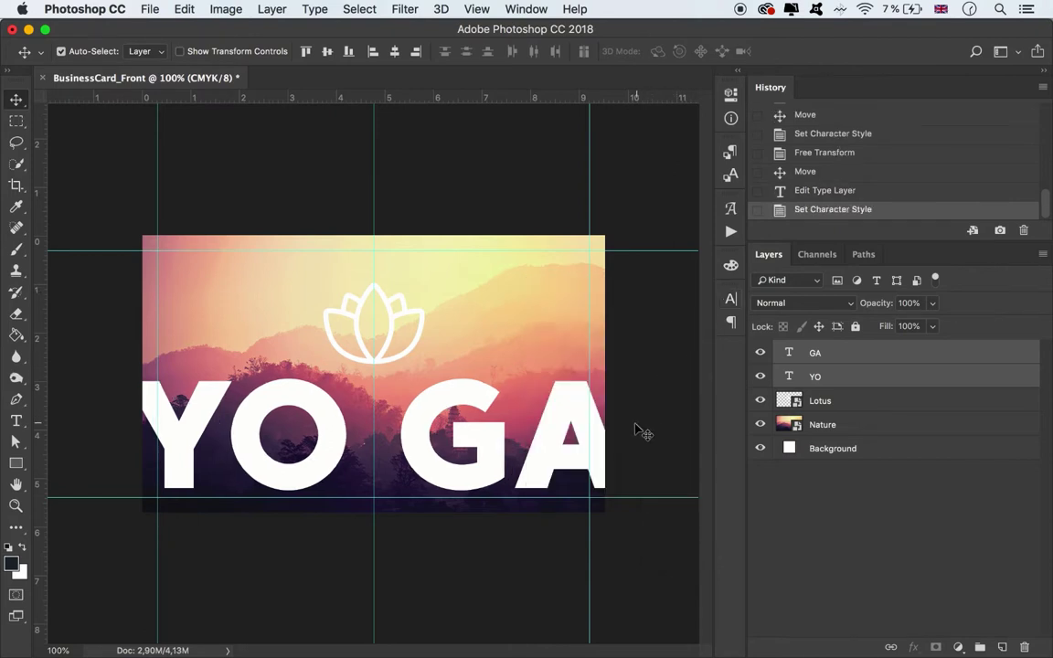
key("super+t")
left_click_drag(433, 414, 430, 414)
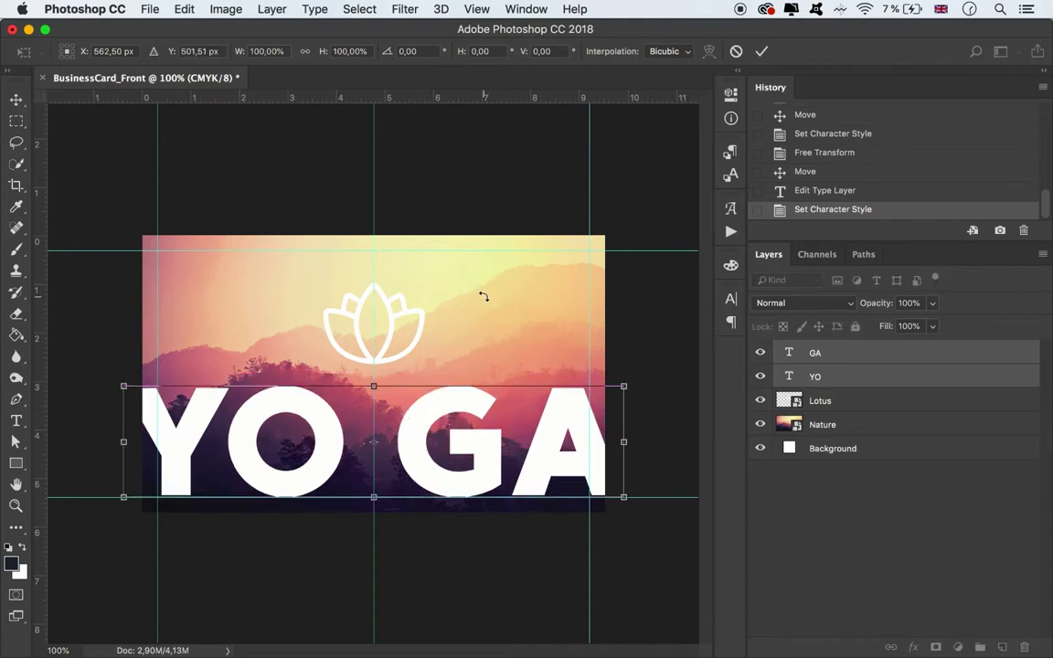
key("Up")
key("Up")
key("Up")
key("Up")
key("Up")
key("Up")
key("Up")
key("Up")
key("Up")
key("Up")
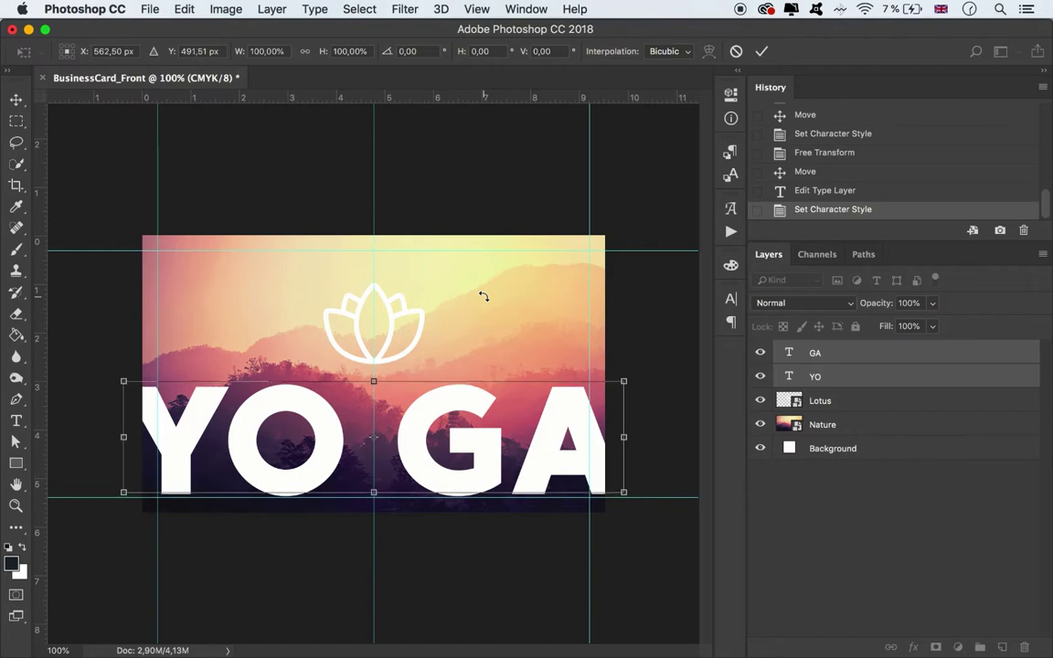
key("Up")
key("Up")
key("Up")
key("Up")
key("Up")
key("Up")
key("Up")
key("Up")
key("Up")
key("Up")
key("Up")
key("Up")
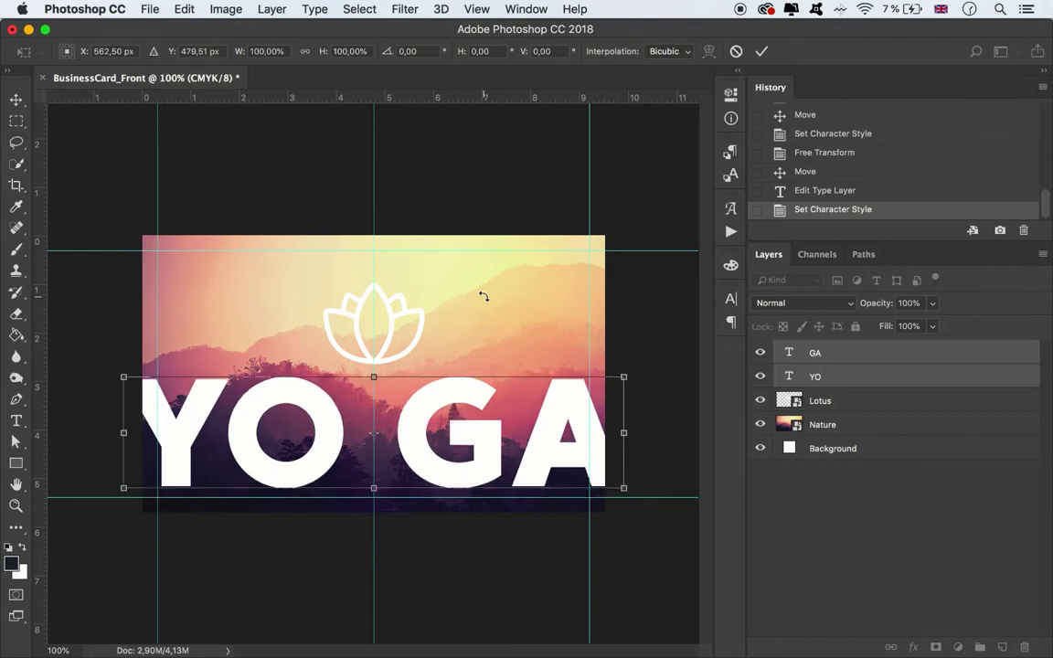
left_click(761, 51)
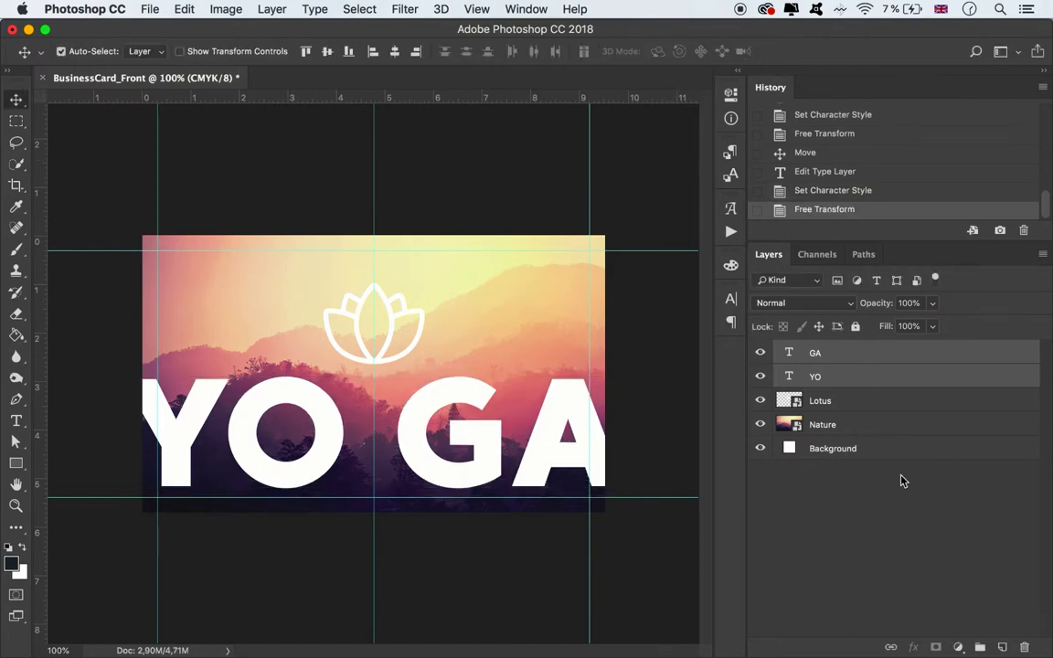
Group the YO and GA layers into an orange-labelled group named Text.
left_click(980, 646)
double_click(822, 351)
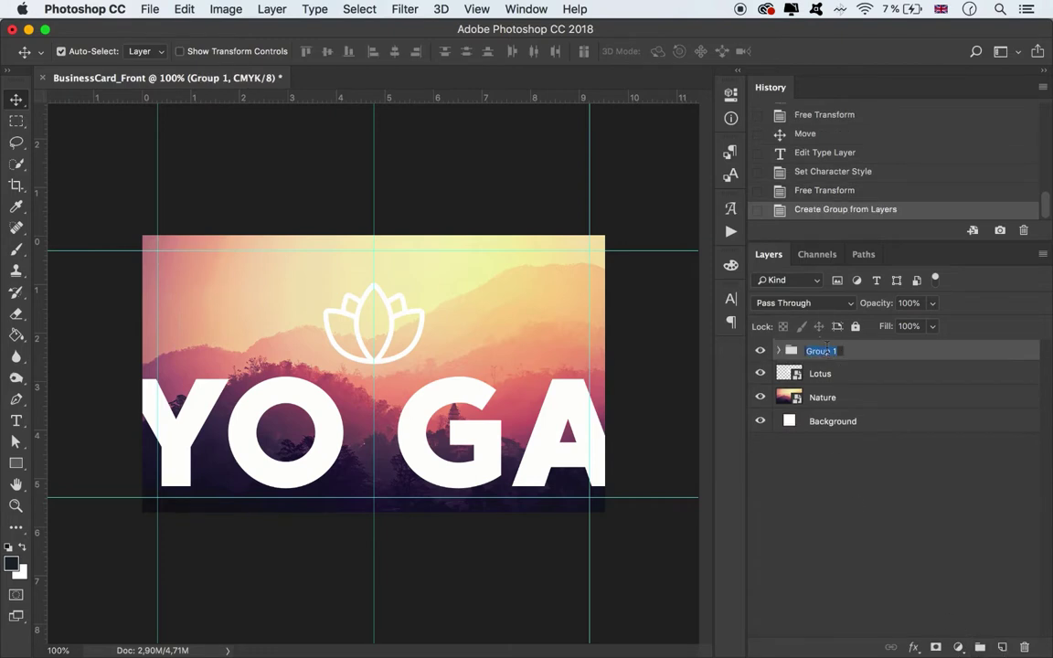
type("Text")
key("Return")
right_click(761, 352)
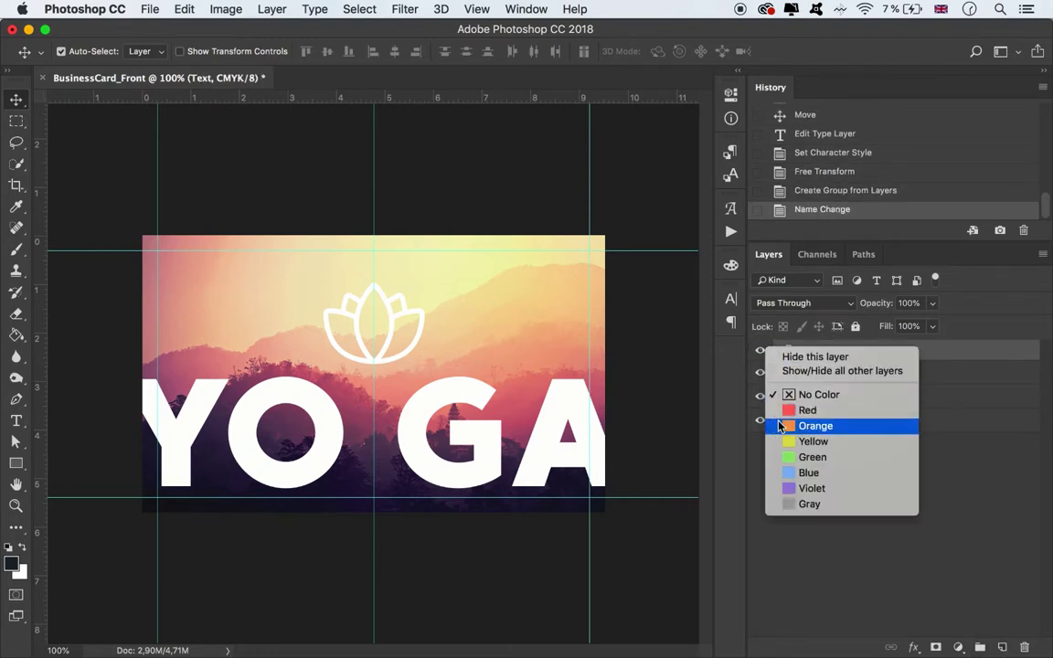
left_click(808, 425)
Create a green-labelled Objects group and move the Lotus layer into it.
left_click(849, 387)
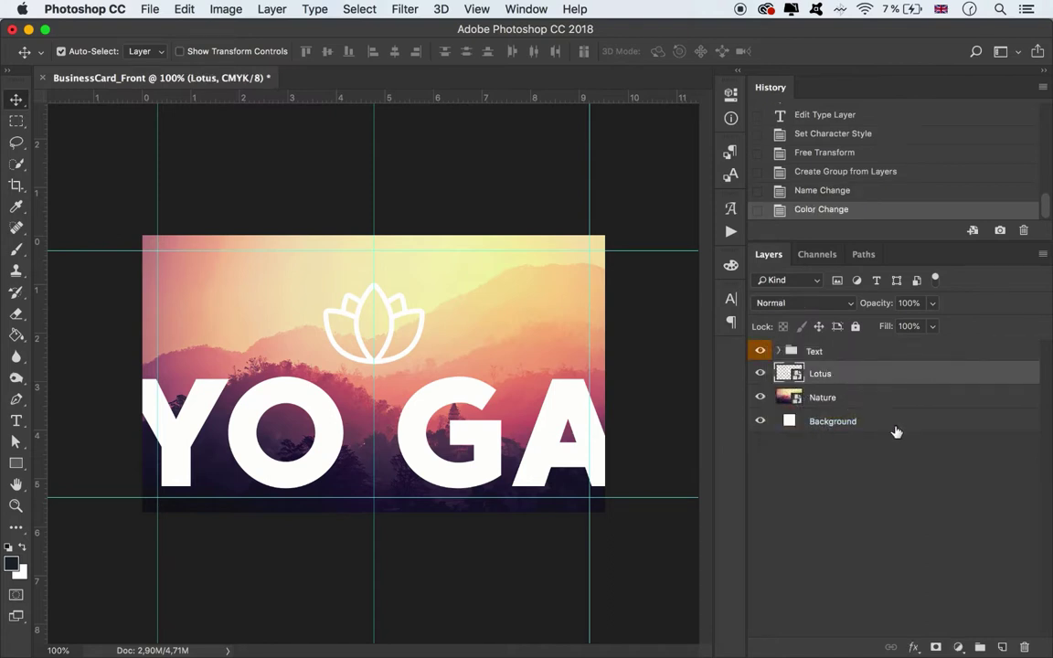
left_click(976, 645)
right_click(761, 372)
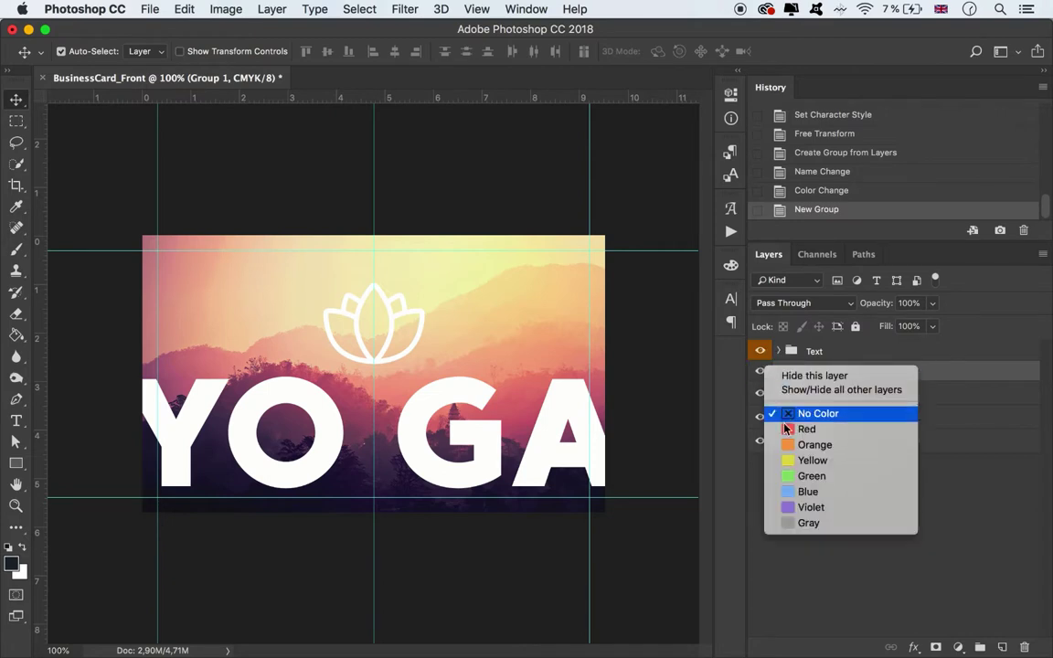
left_click(804, 474)
double_click(820, 373)
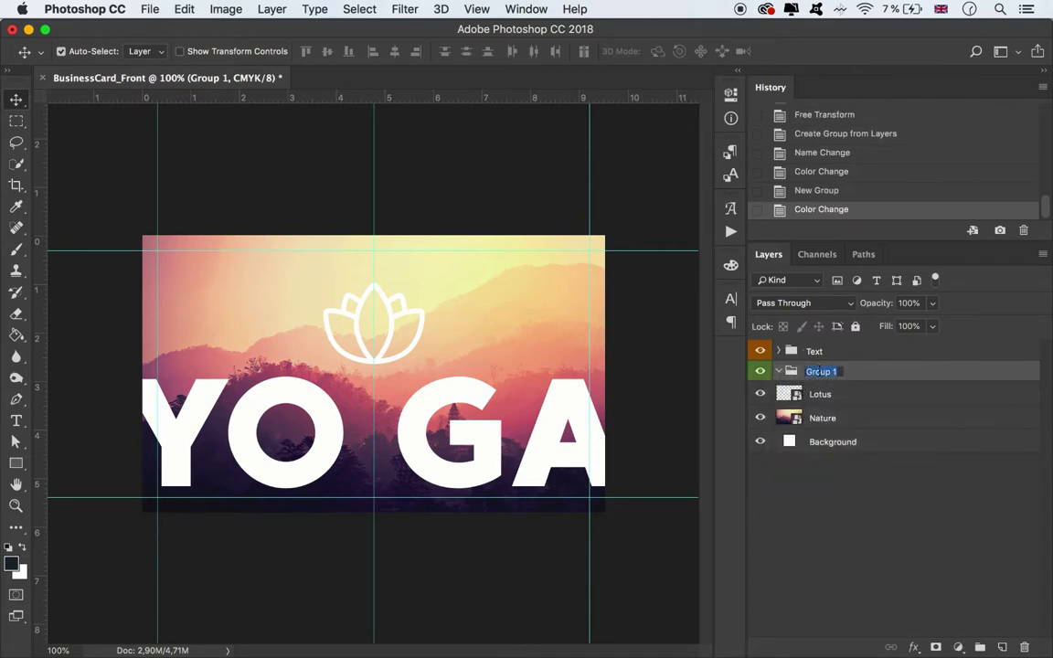
type("Objects")
key("Return")
left_click(827, 393)
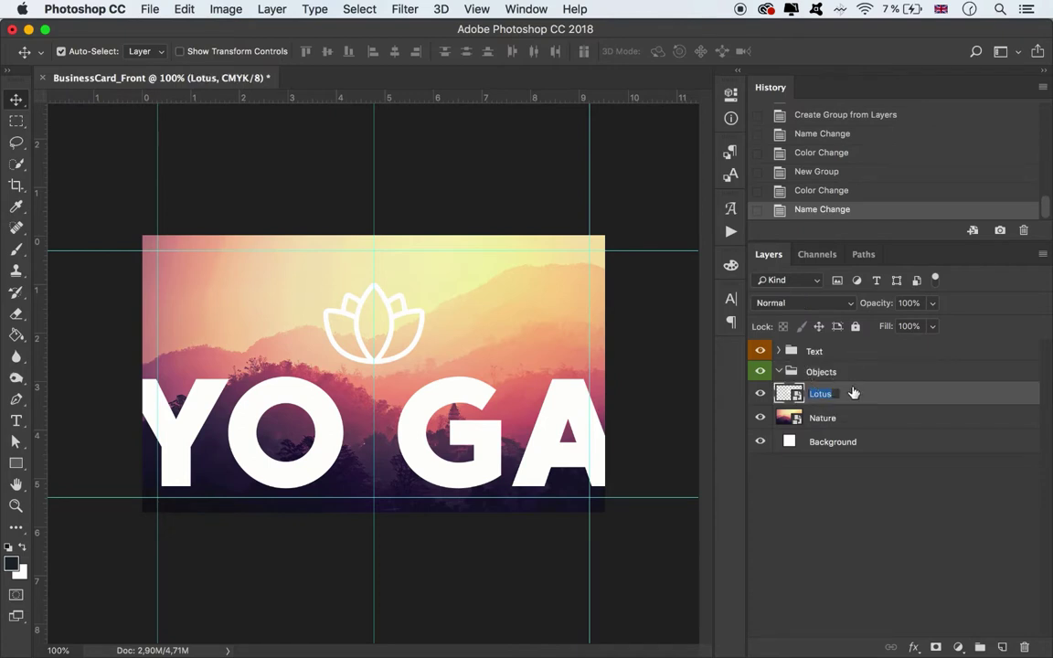
left_click_drag(857, 398, 873, 375)
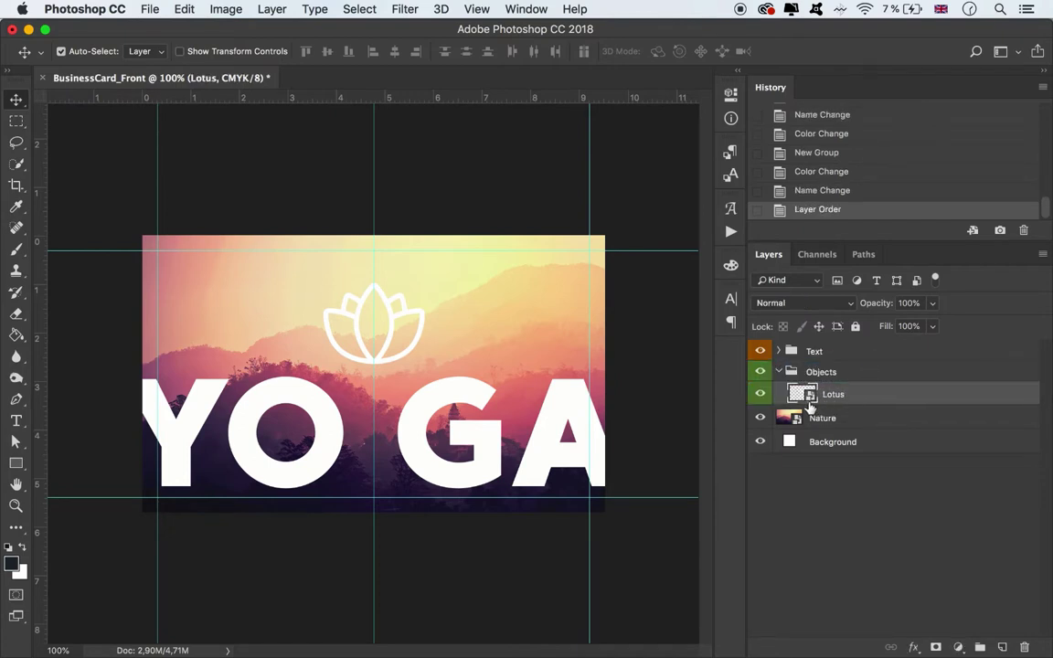
left_click(778, 372)
Group Nature and Background into a blue Background group and remove the centre guide.
left_click(845, 394)
left_click(868, 420, "shift")
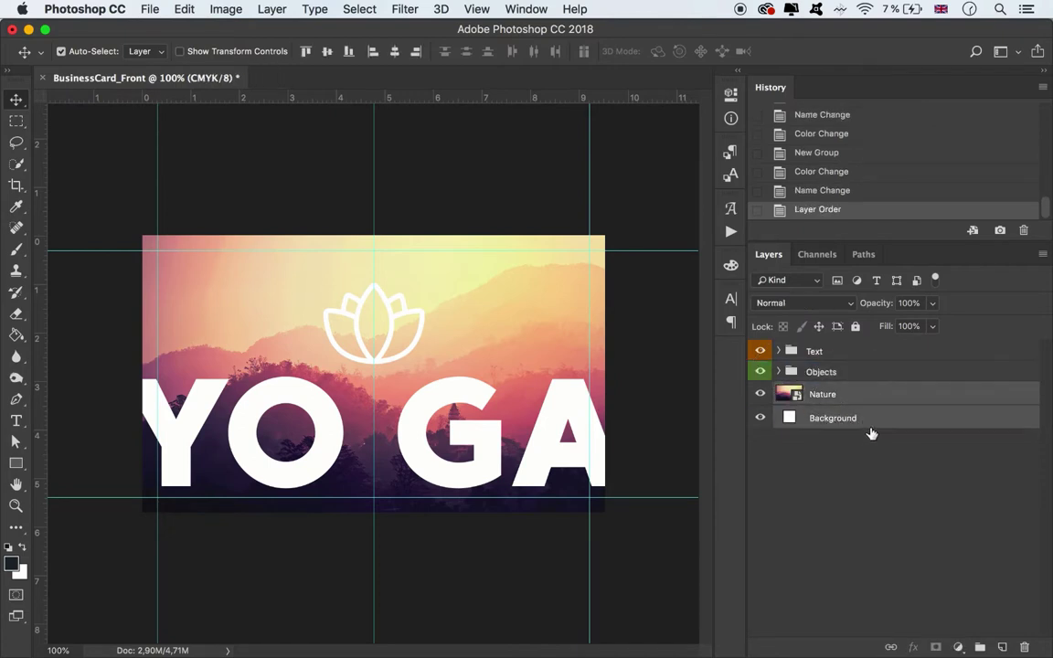
left_click_drag(976, 645, 978, 646)
right_click(760, 393)
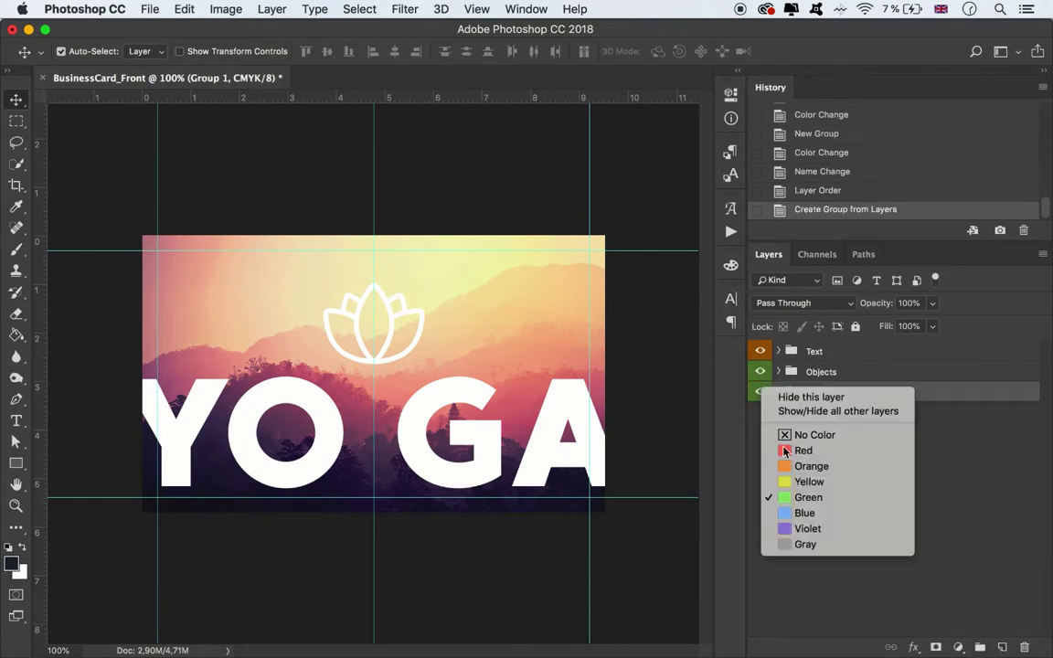
left_click(804, 512)
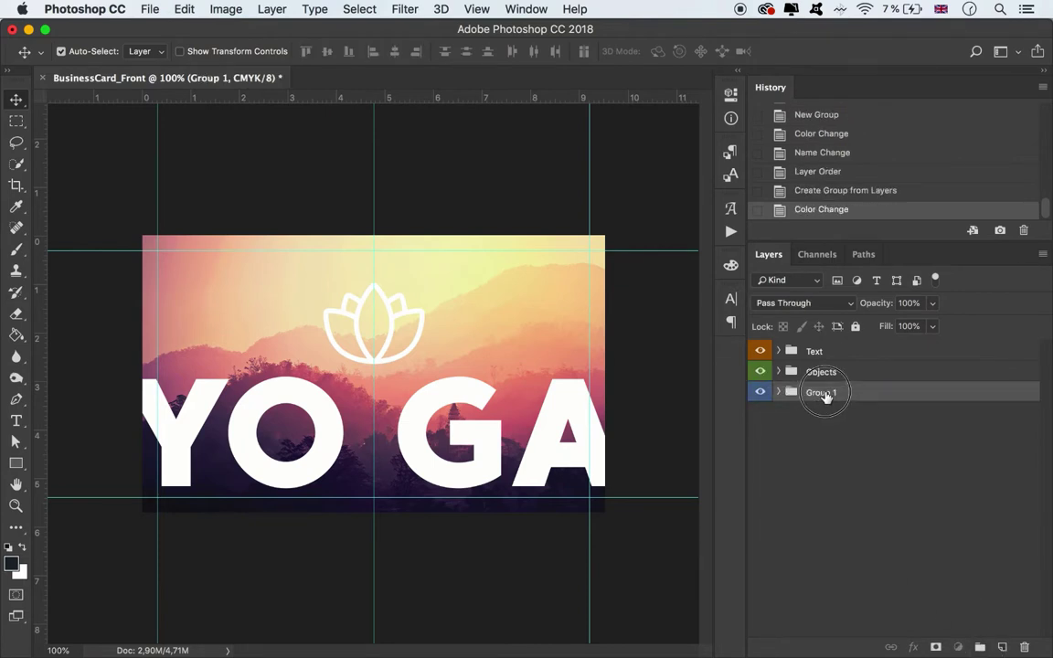
double_click(820, 392)
type("Background")
key("Return")
left_click(807, 458)
mouse_move(356, 98)
left_mouse_down()
mouse_move(94, 152)
mouse_move(37, 124)
left_mouse_up()
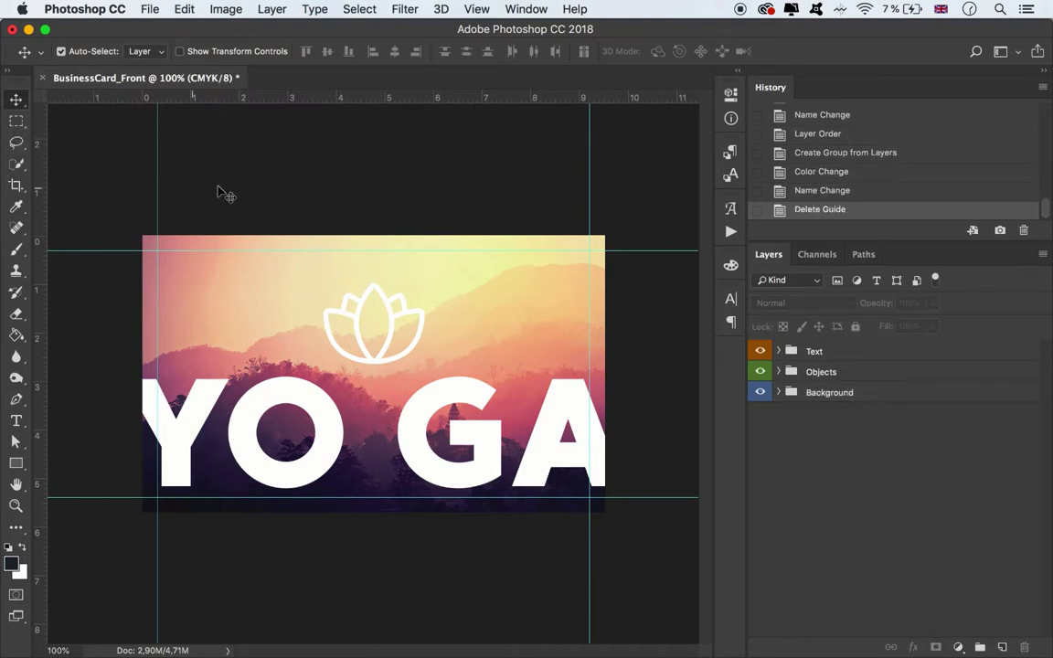
Export the card via Save for Web as BusinessCard_Front.jpg, JPEG quality 80.
left_click(149, 9)
mouse_move(167, 220)
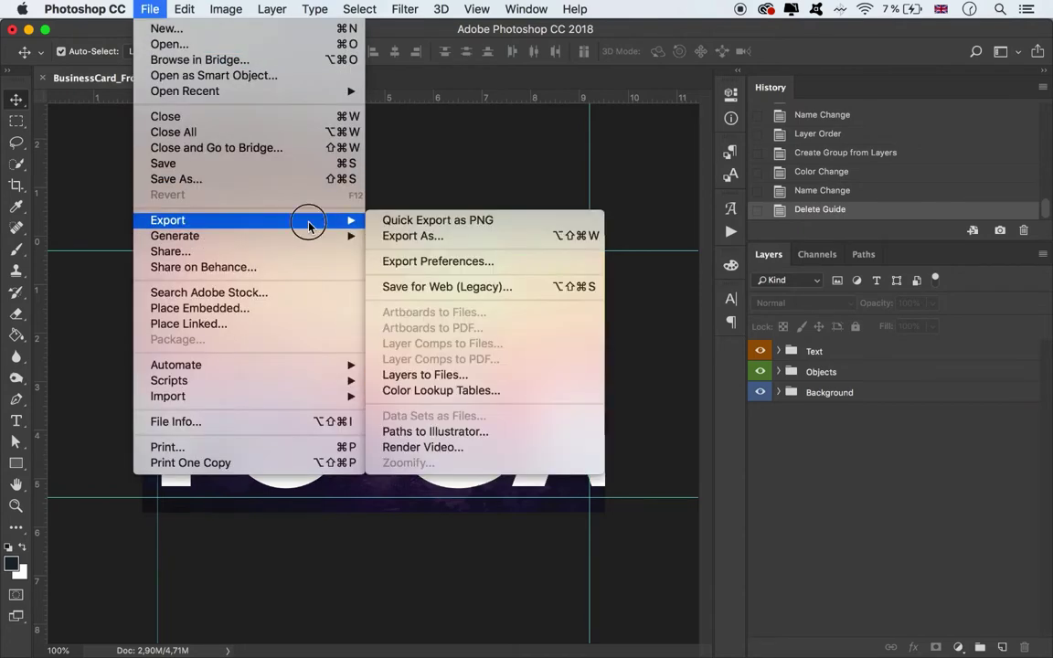
left_click(445, 286)
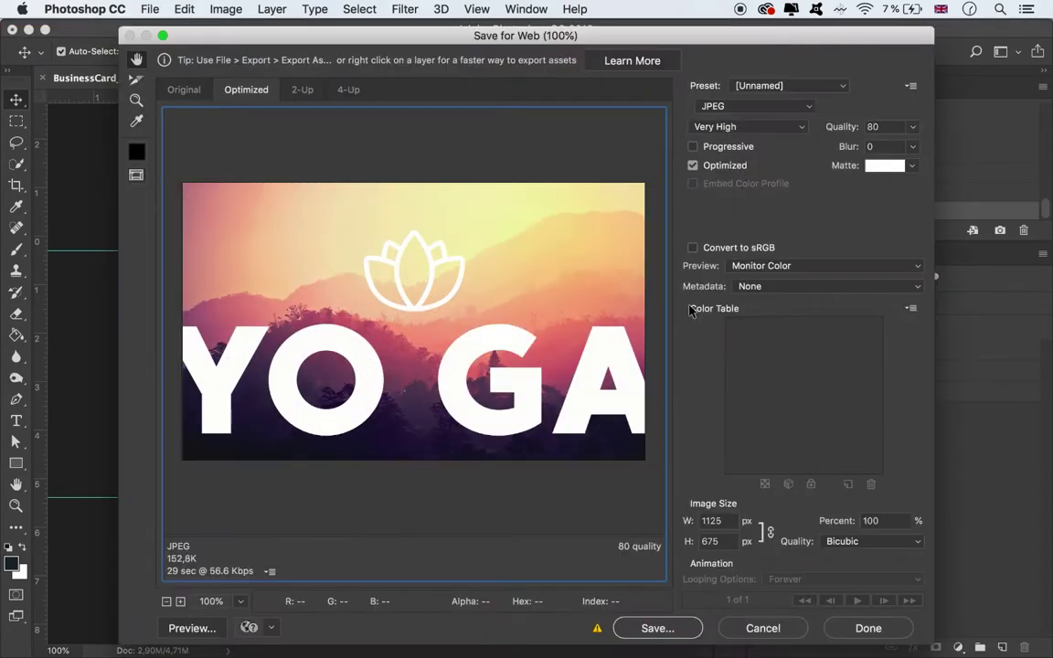
left_click(676, 627)
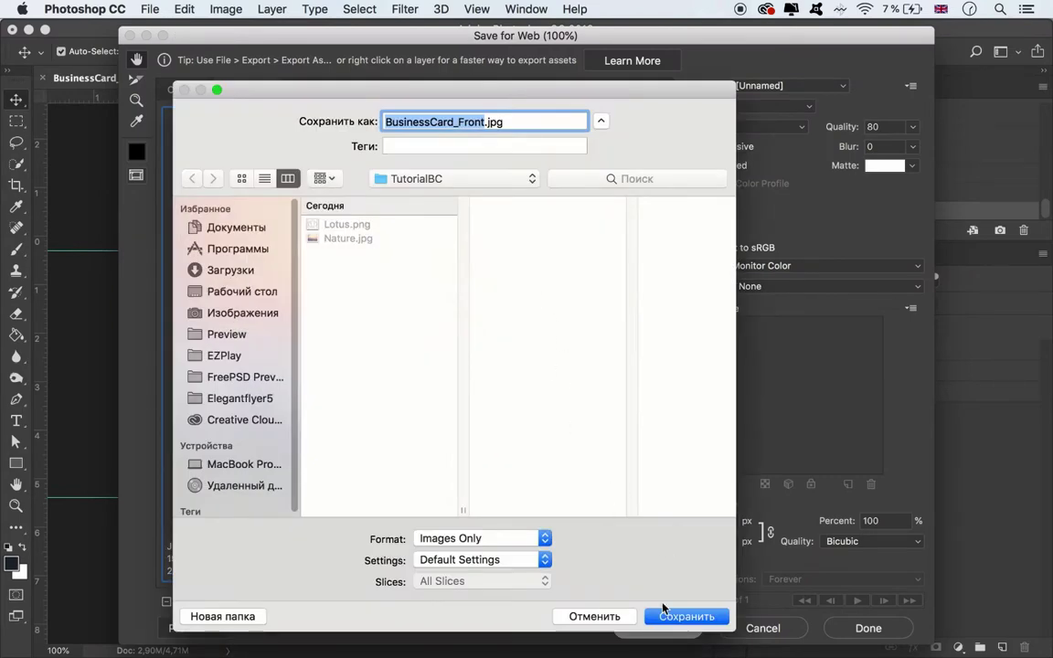
left_click(665, 610)
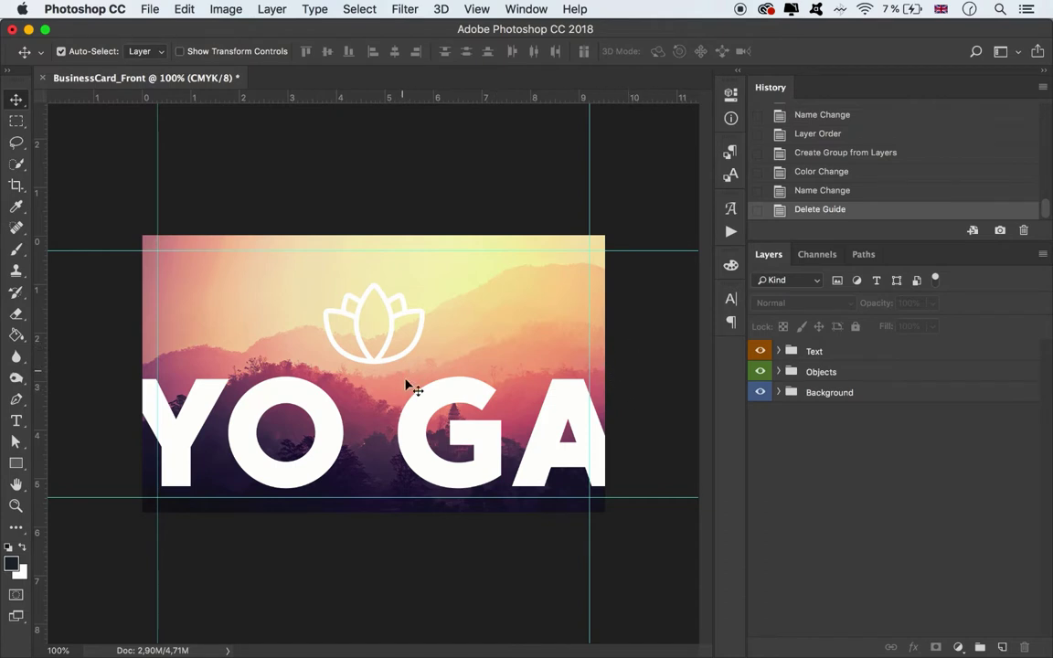
Draw a rectangle from the top-left guide corner to the bottom-right guide corner.
left_click(411, 388)
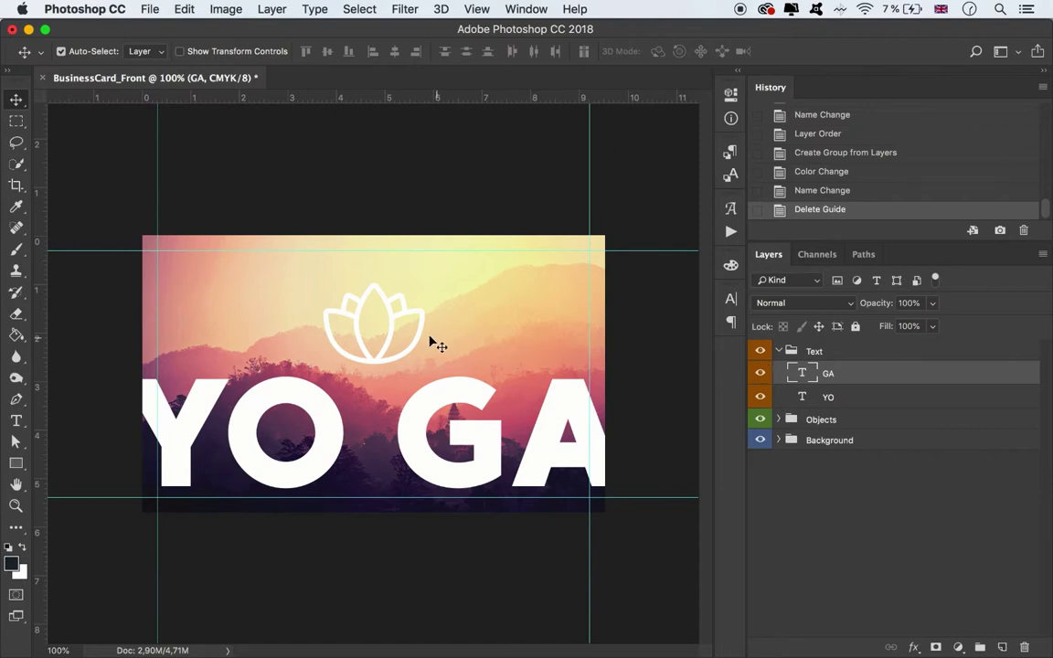
left_click(390, 311)
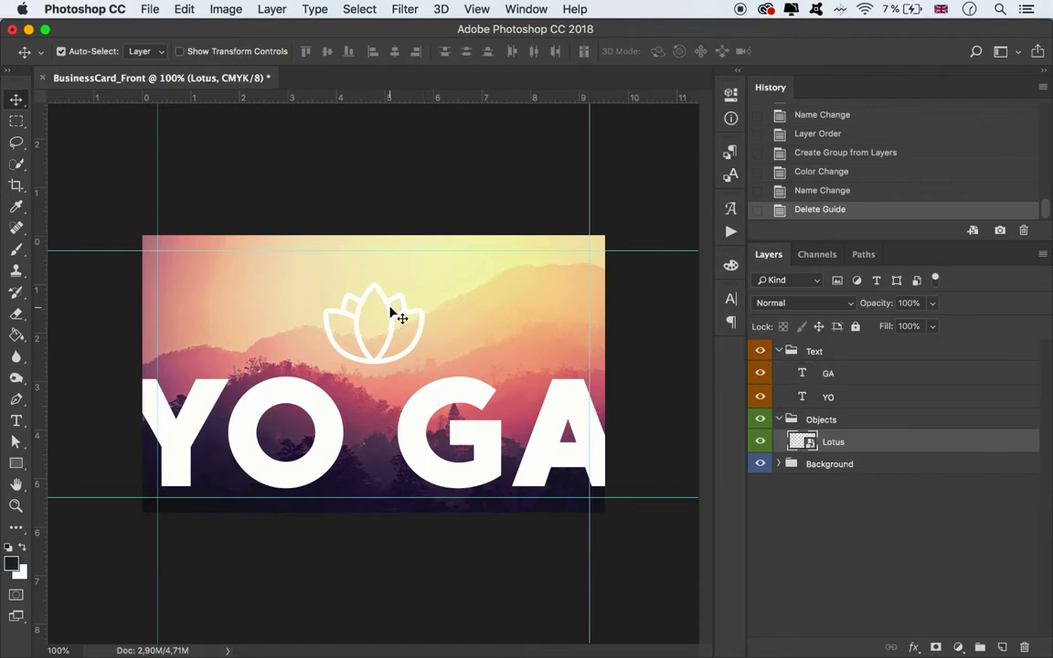
left_click(786, 464)
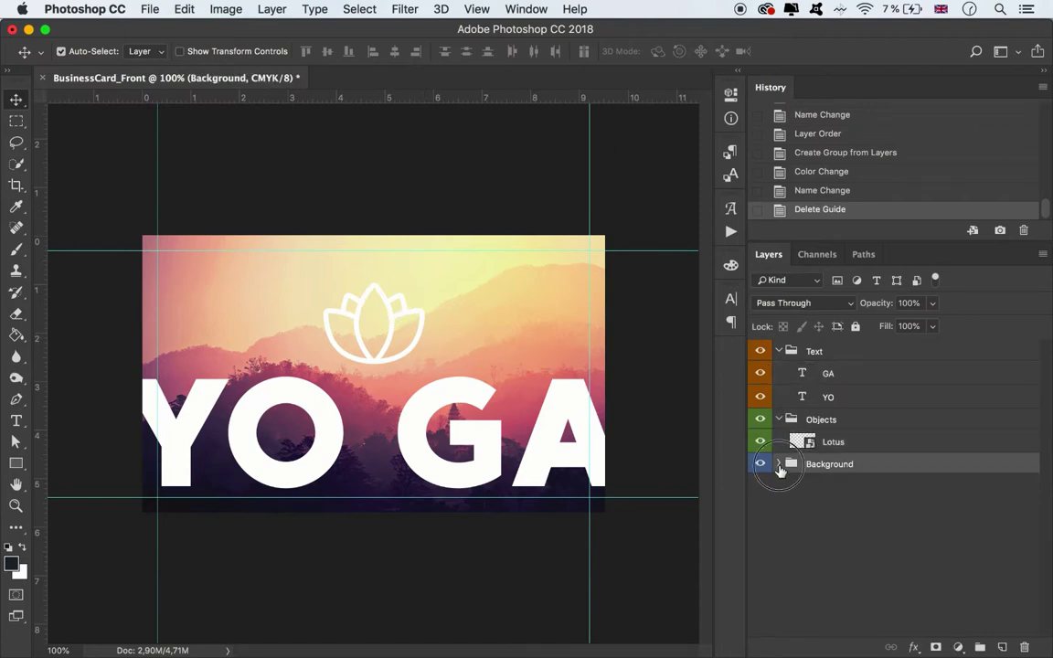
left_click(15, 463)
left_click_drag(157, 250, 586, 497)
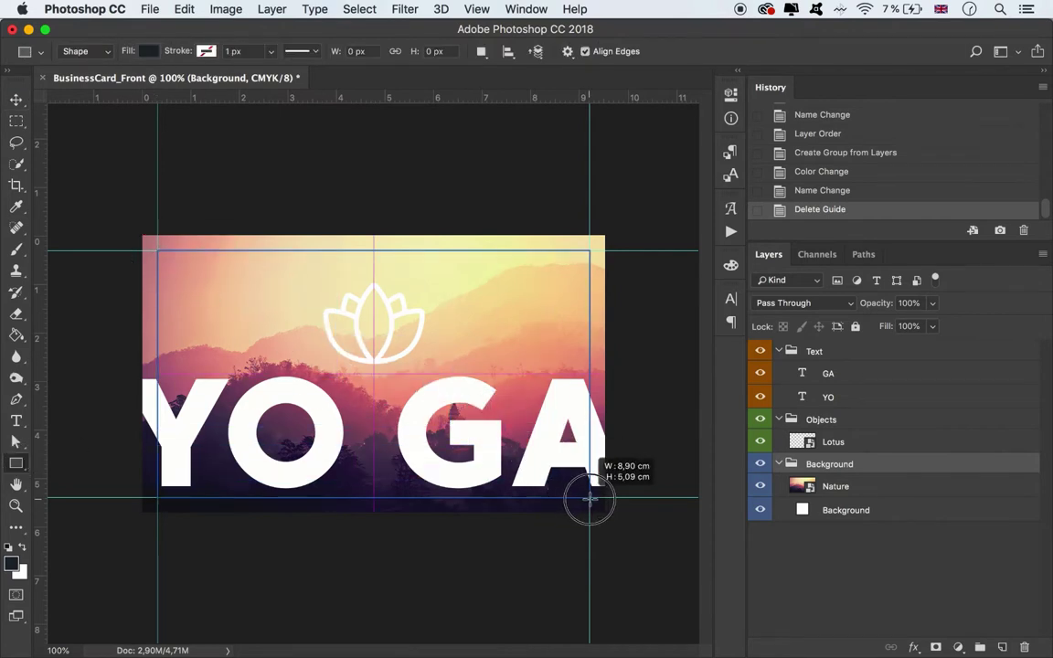
left_click_drag(587, 497, 588, 498)
Give the rectangle no fill and a white 20 px stroke.
left_click(16, 442)
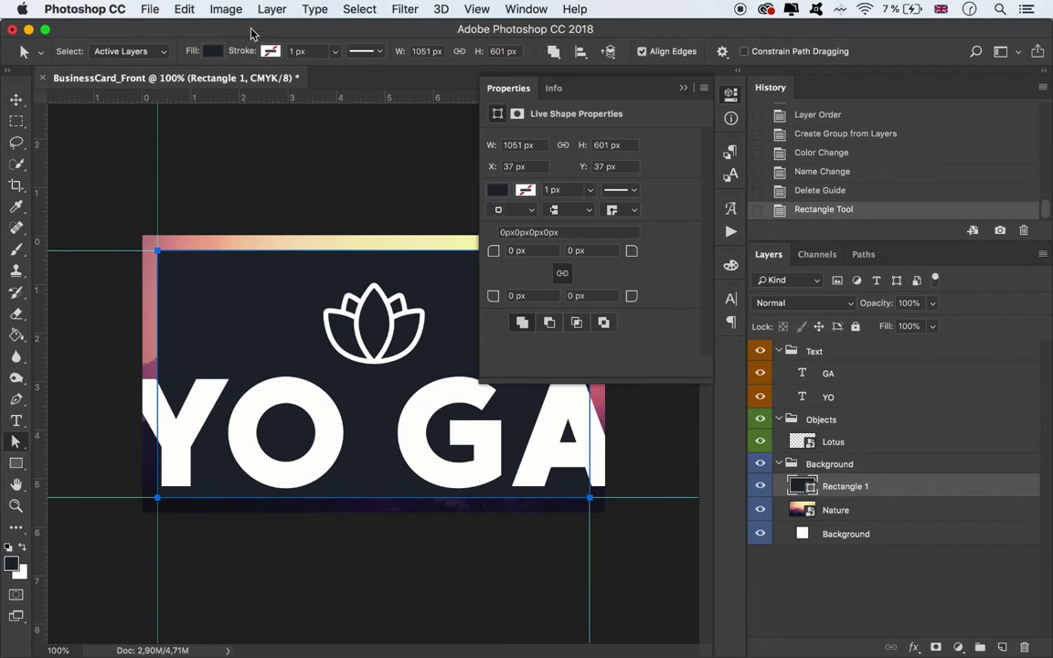
left_click(206, 53)
left_click(143, 84)
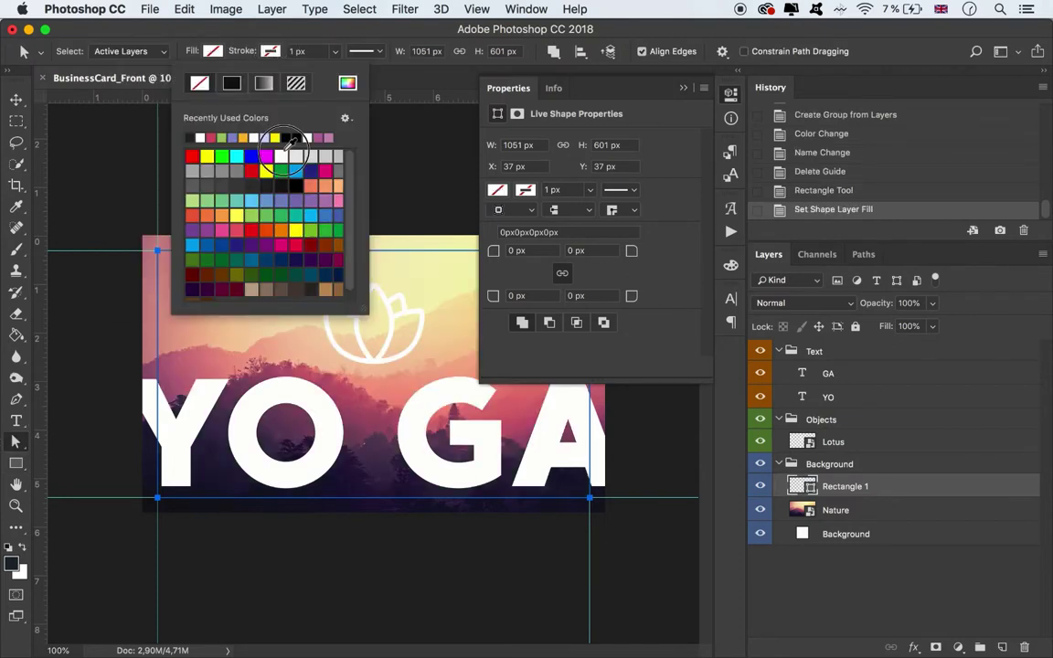
left_click(257, 136)
left_click(336, 52)
left_click_drag(319, 72, 340, 75)
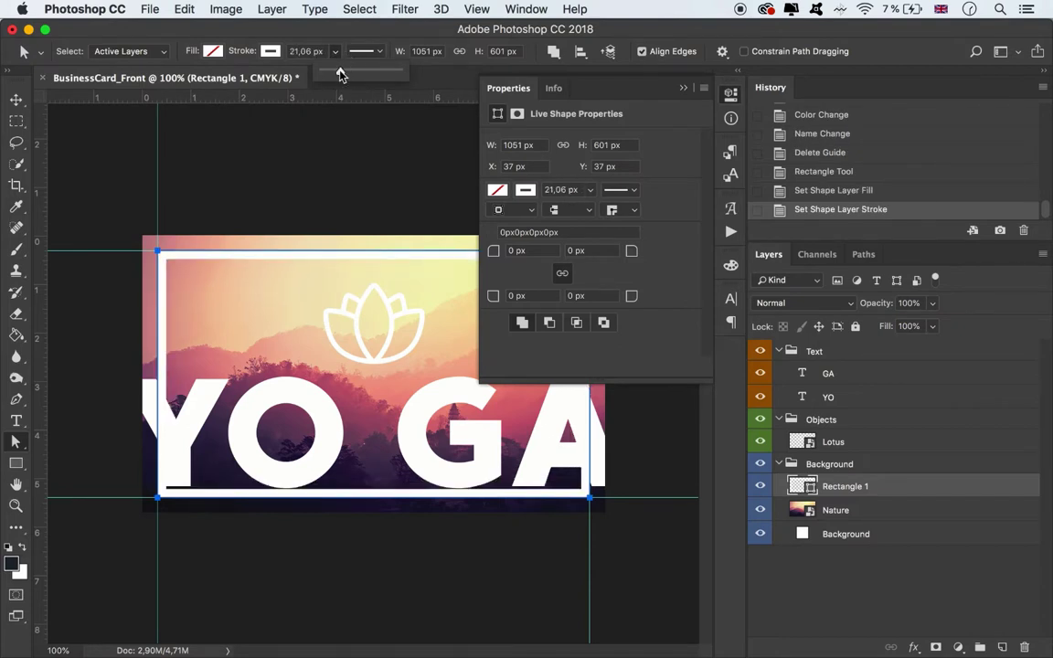
left_click(305, 51)
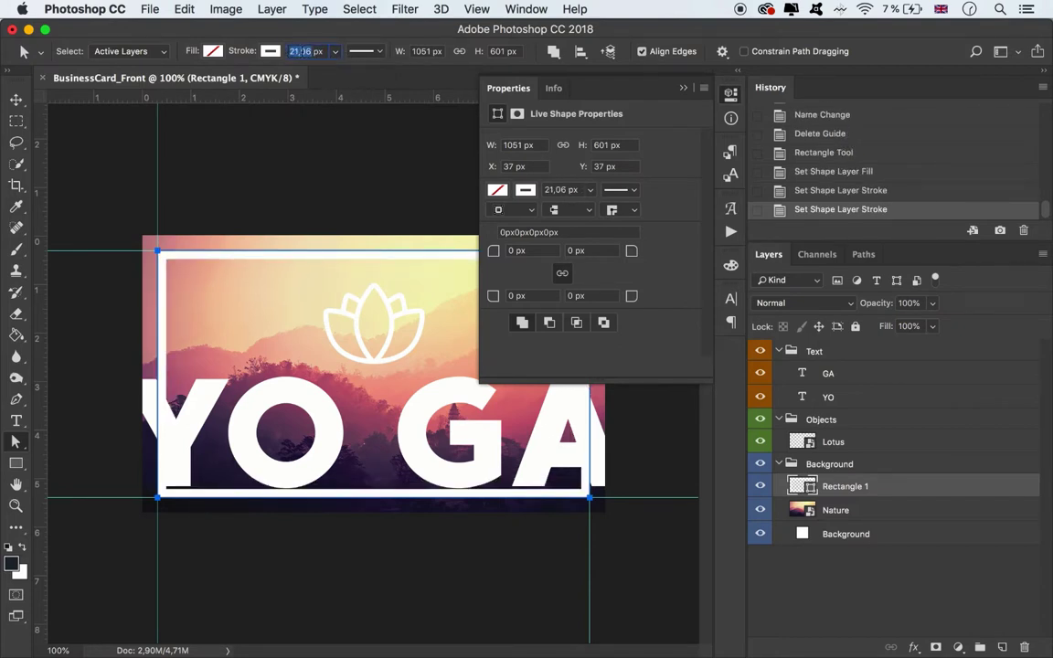
type("20")
key("Return")
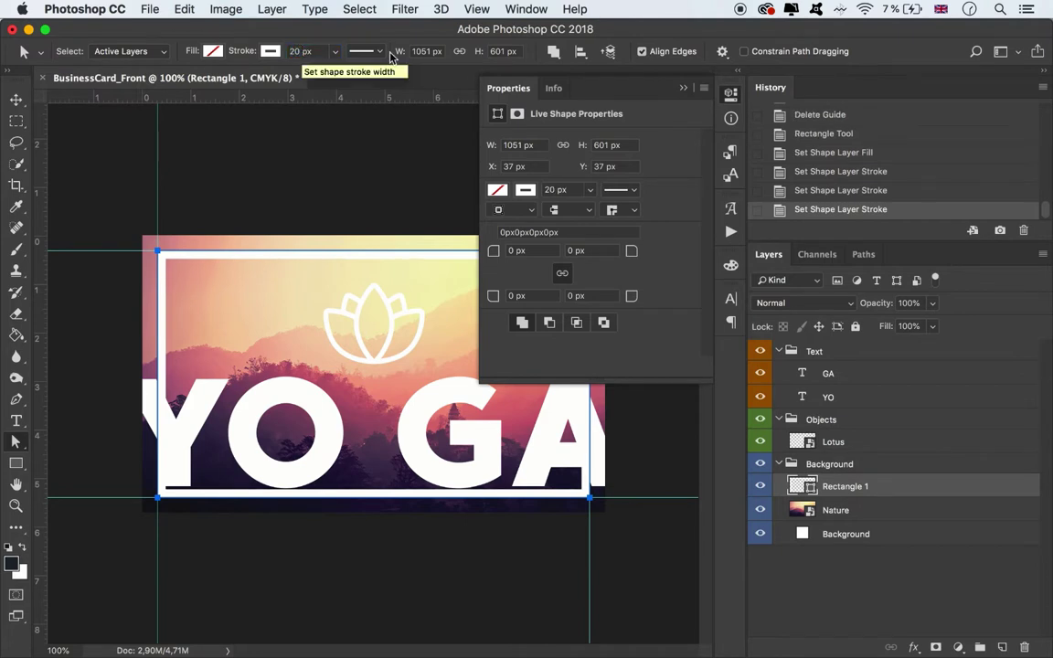
Delete the lotus icon from the card.
left_click(621, 77)
left_click(15, 99)
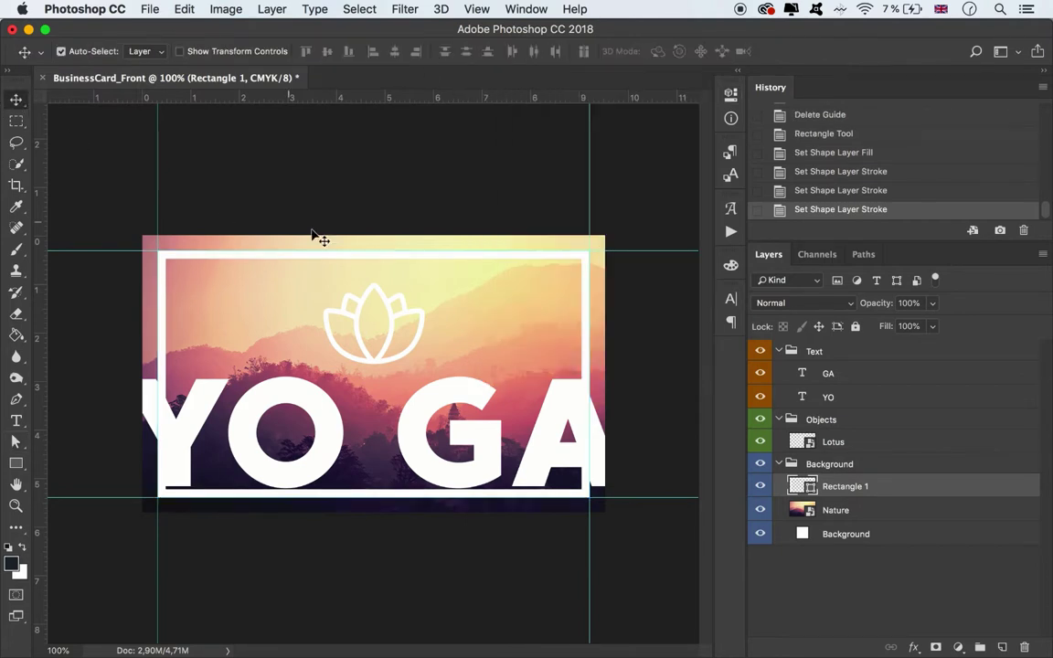
left_click(369, 294)
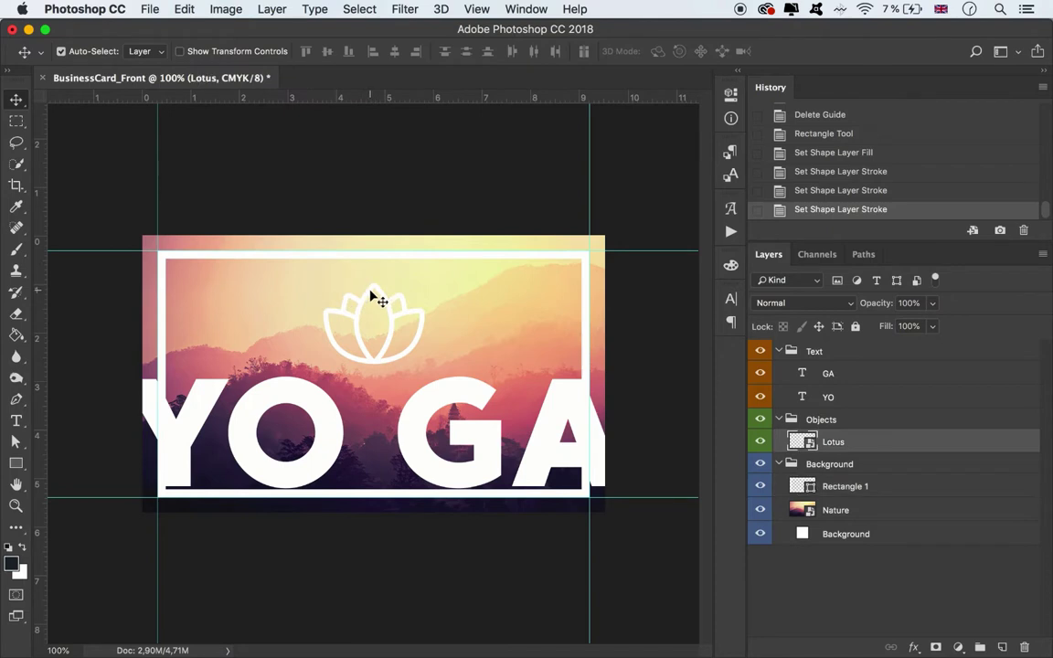
key("Delete")
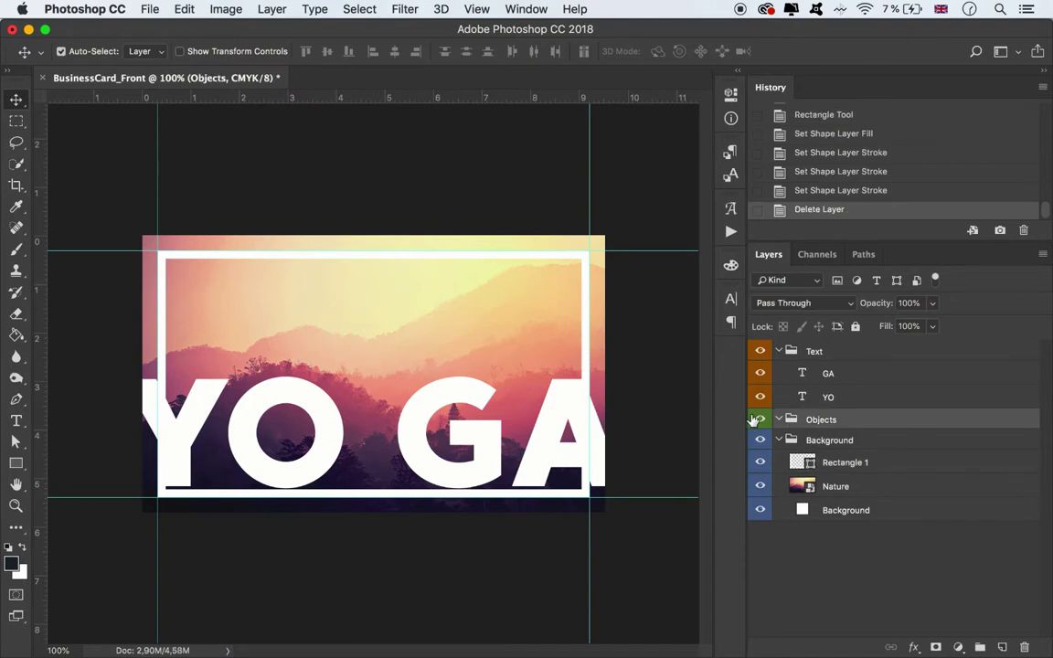
Move Rectangle 1 into the Objects group, label it green and rename it Frame.
mouse_move(834, 463)
left_mouse_down()
mouse_move(856, 454)
mouse_move(855, 429)
left_mouse_up()
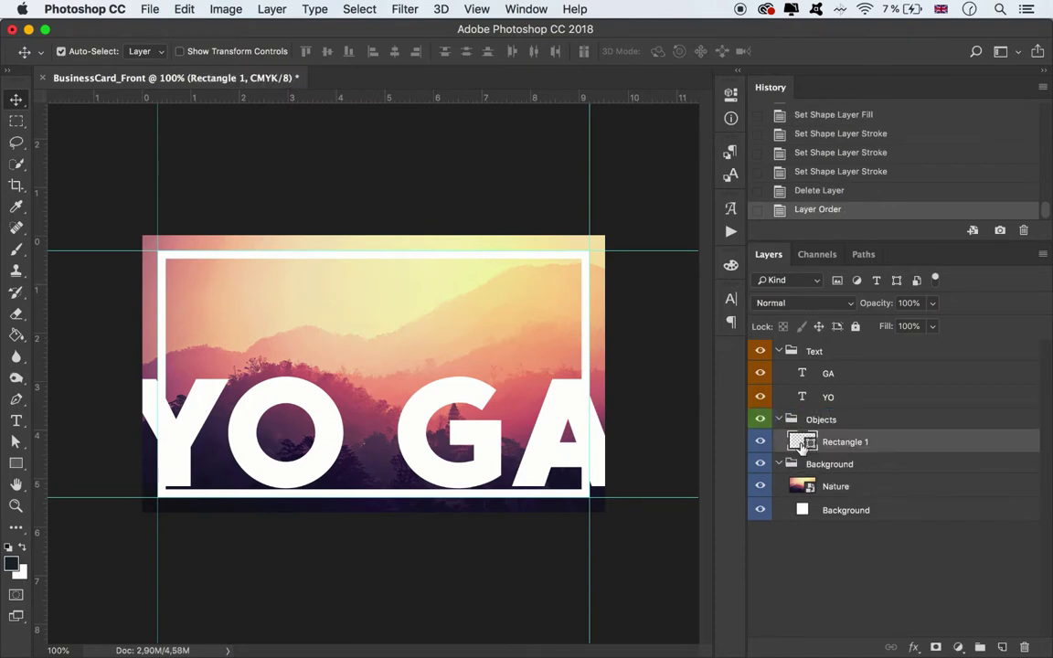
right_click(760, 441)
left_click(797, 542)
double_click(845, 441)
type("Frame")
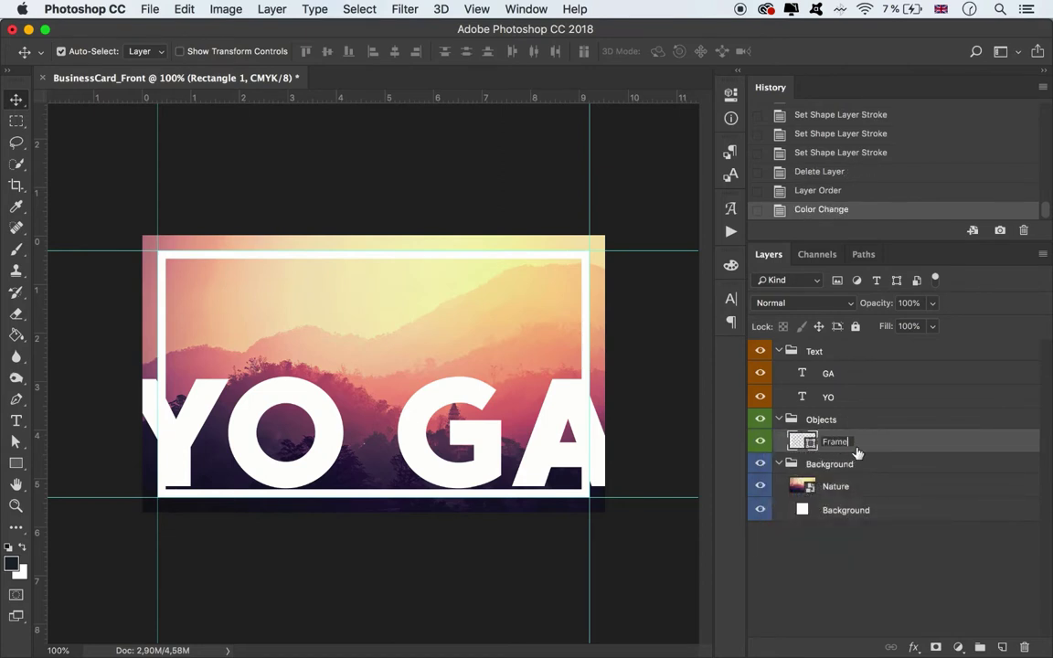
key("Return")
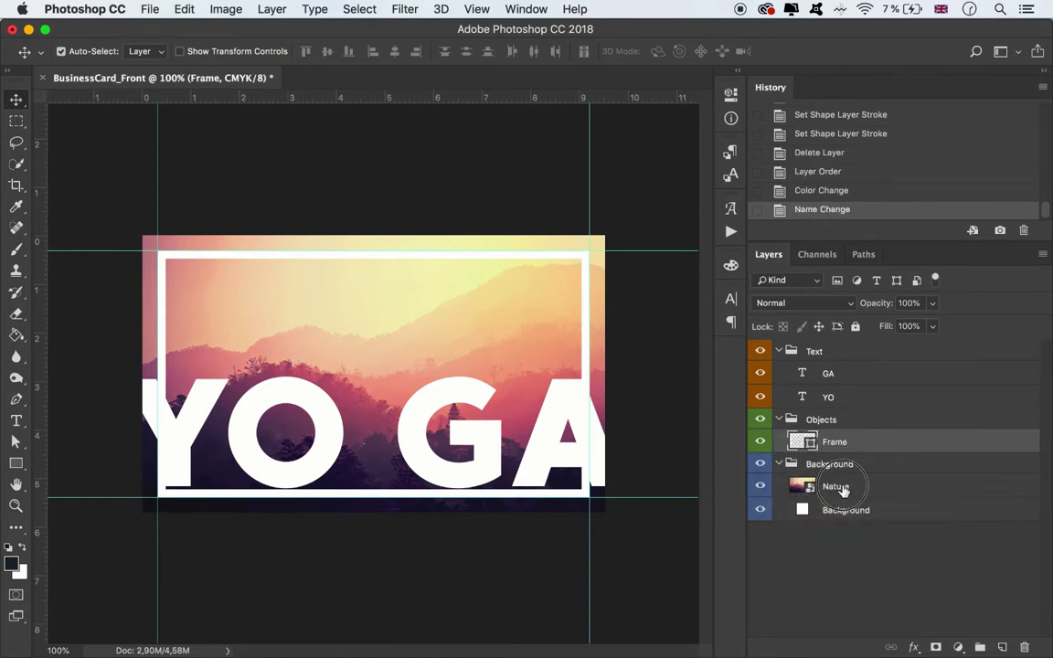
Place the Nature photo above Frame, clip it to the frame, and change its colour label.
left_click_drag(861, 486, 860, 437)
left_click(860, 453, "alt")
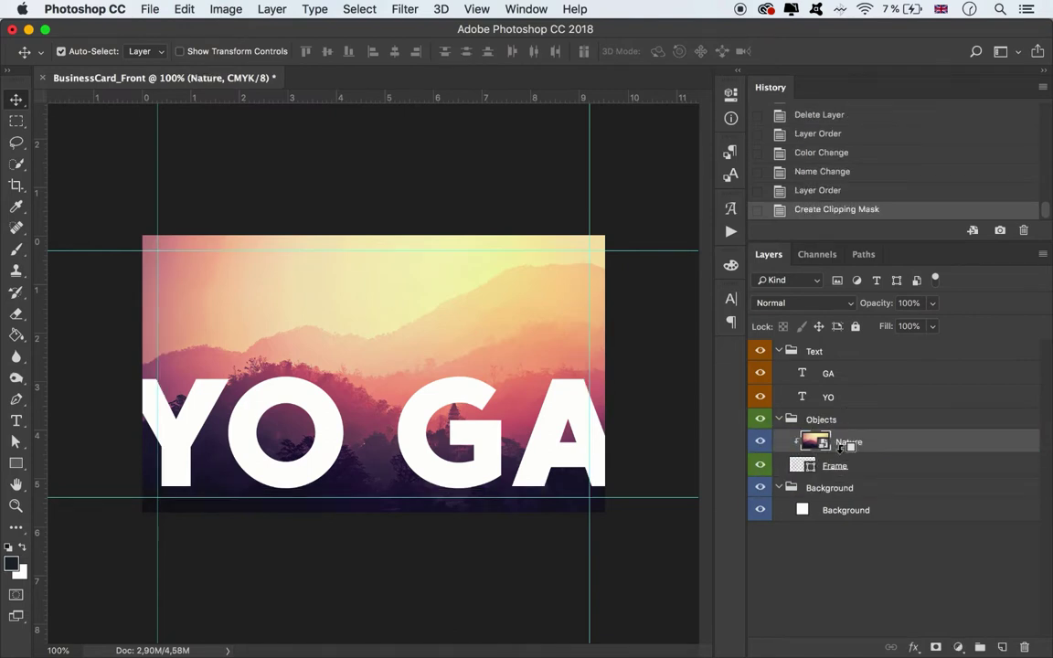
right_click(755, 447)
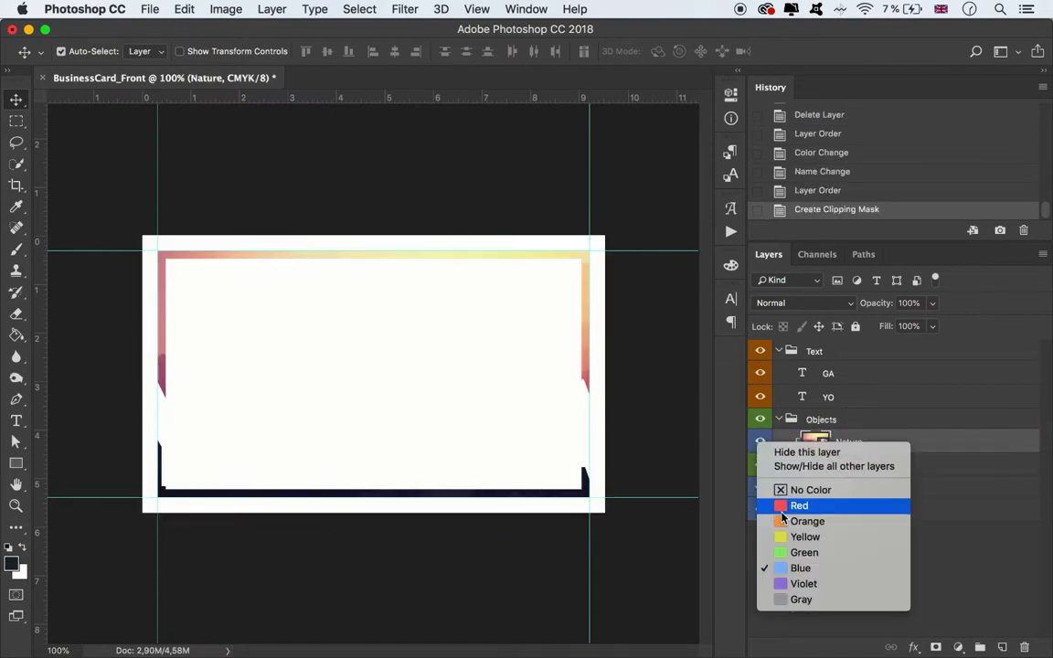
left_click(868, 430)
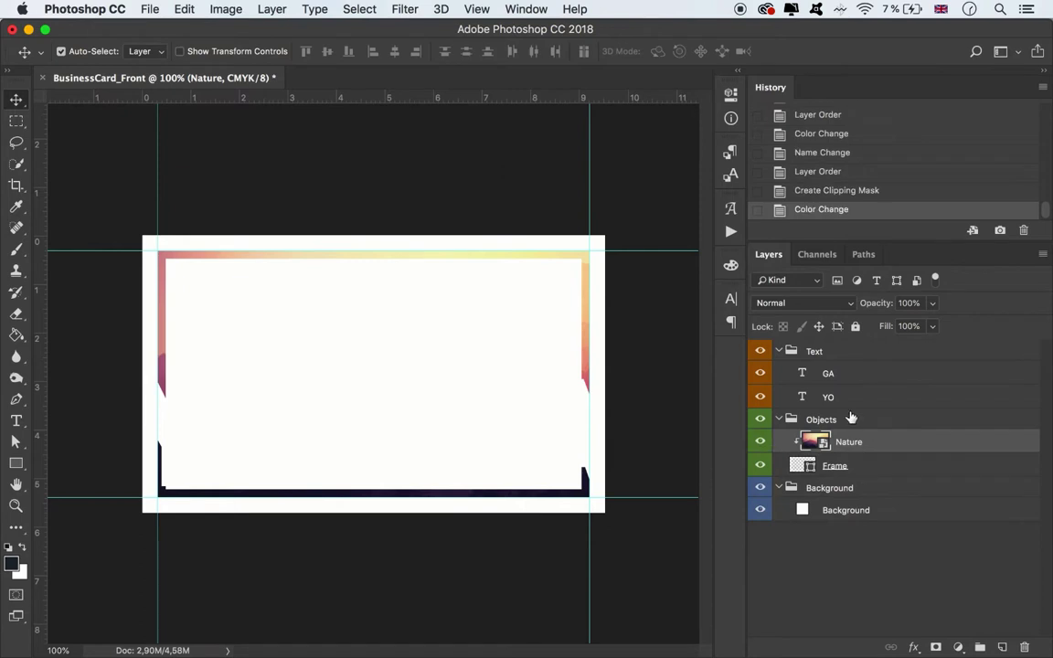
left_click(843, 402)
left_click(843, 375, "shift")
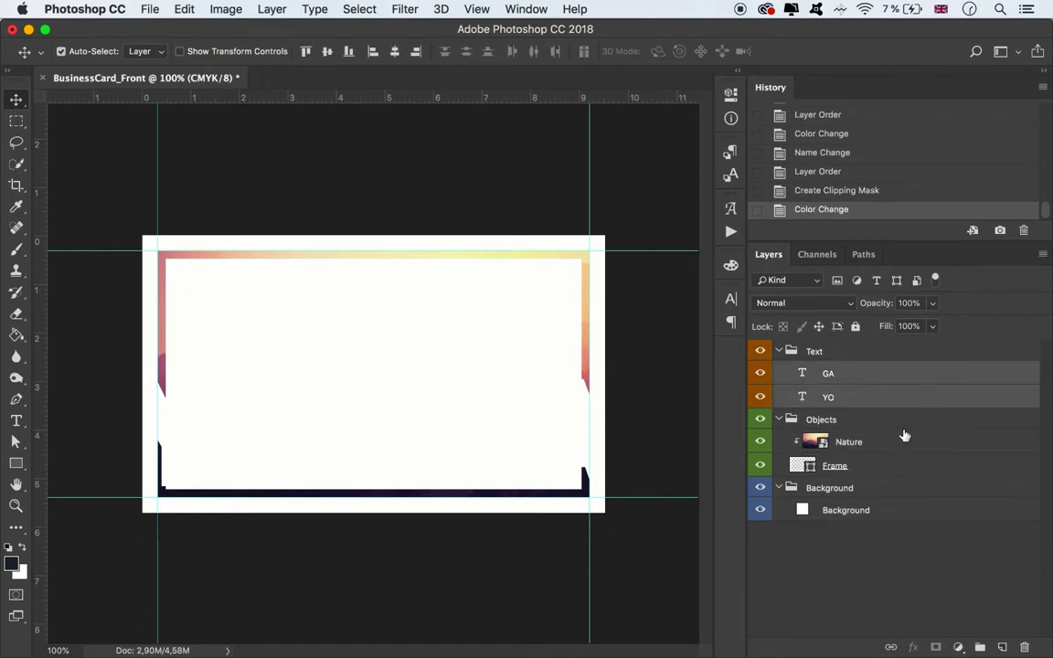
left_click(864, 444)
Duplicate the Nature photo above the Text group and clip it to the YOGA lettering.
left_click_drag(888, 446, 904, 368)
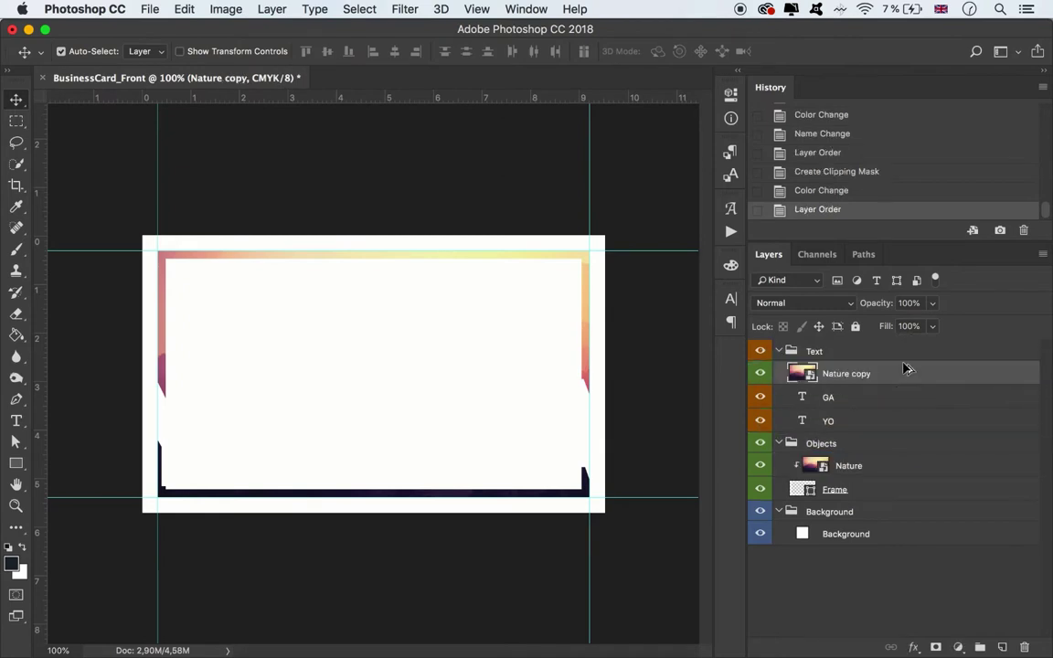
left_click_drag(791, 374, 858, 345)
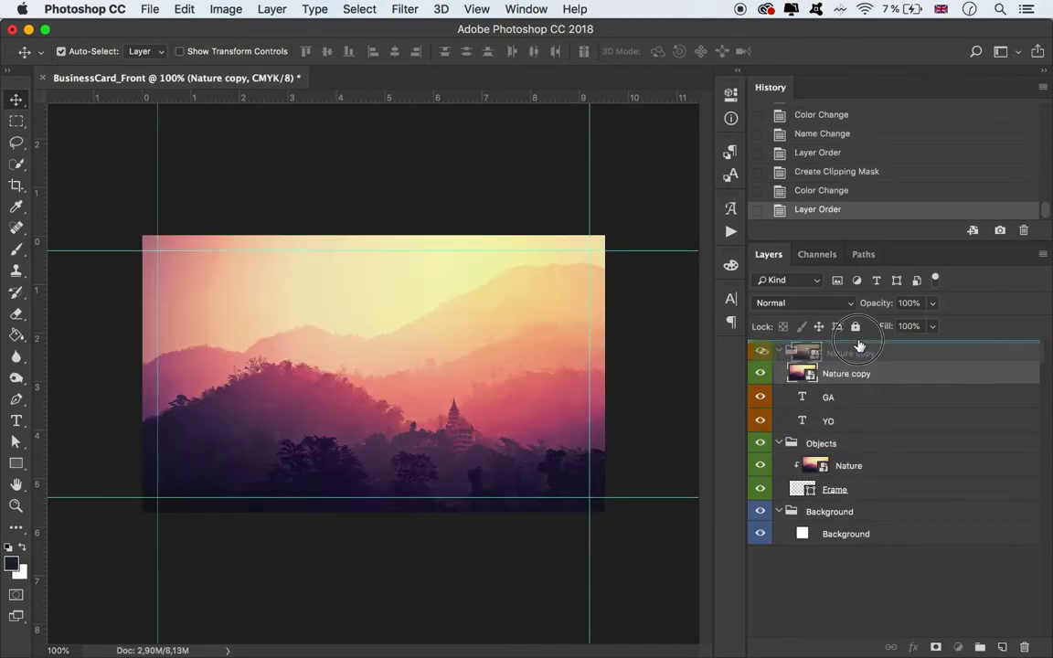
left_click(805, 364, "alt")
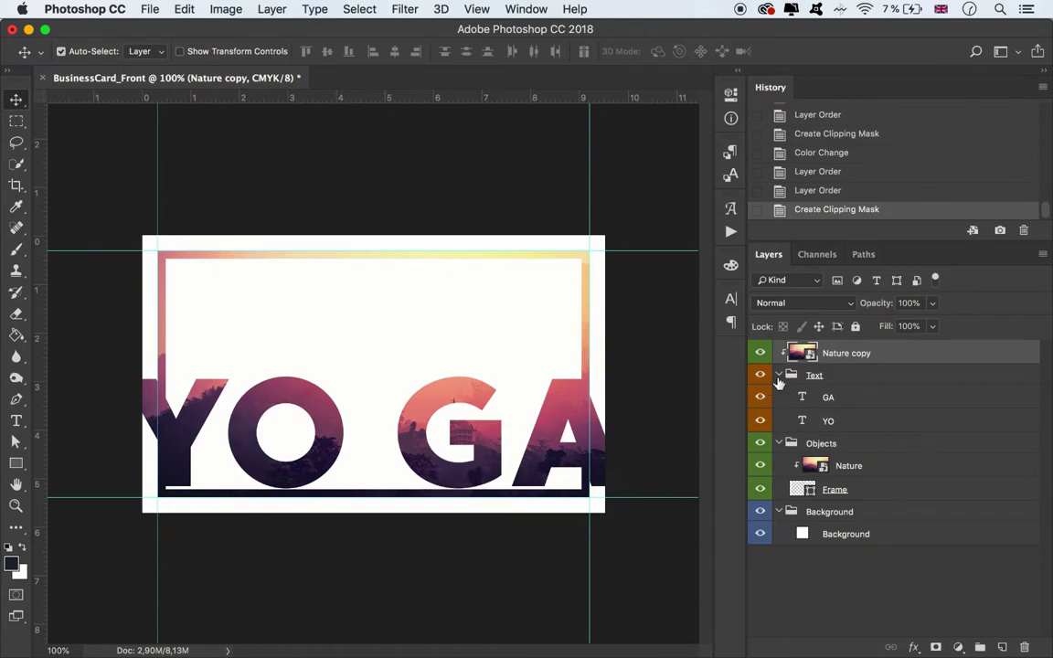
Collapse the Text group and fade it to 8% opacity.
left_click(777, 375)
left_click(857, 373)
left_click(931, 302)
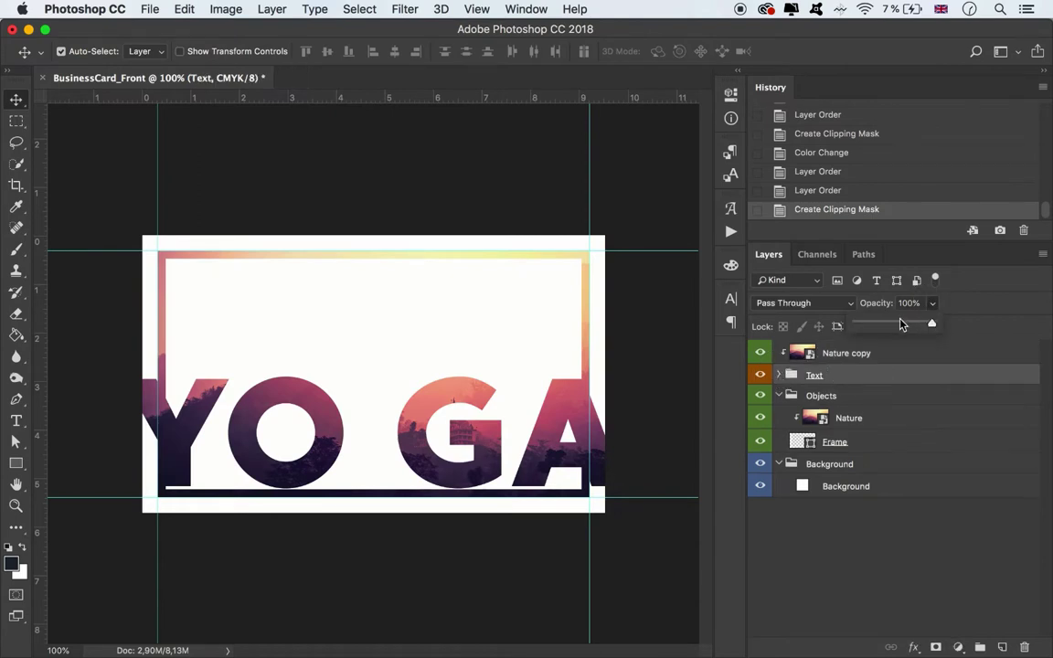
left_click_drag(901, 324, 878, 326)
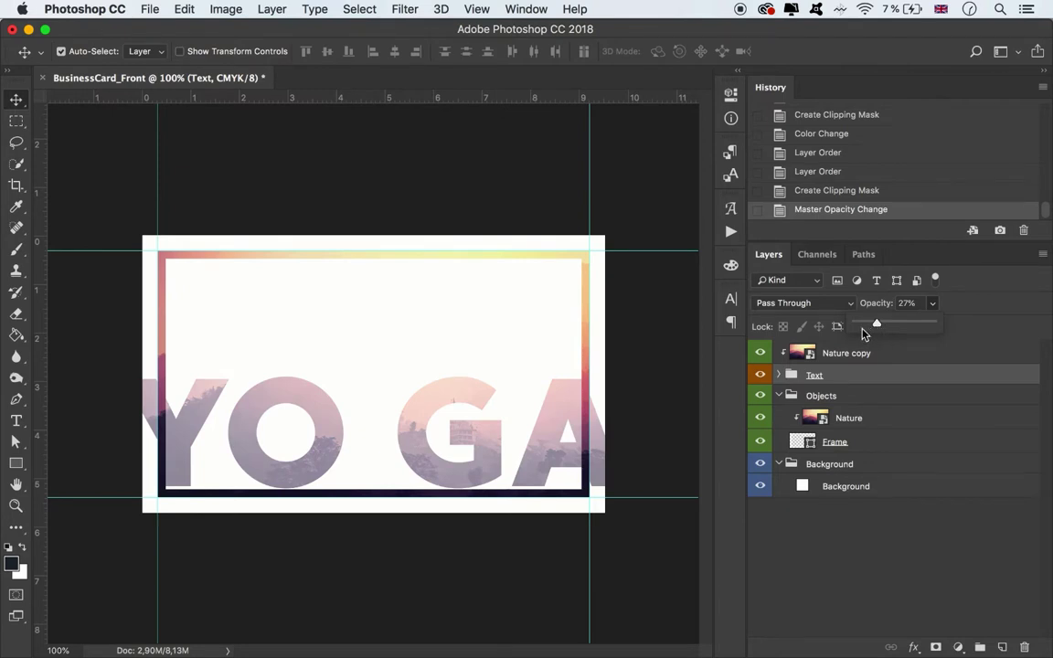
left_click_drag(864, 334, 866, 329)
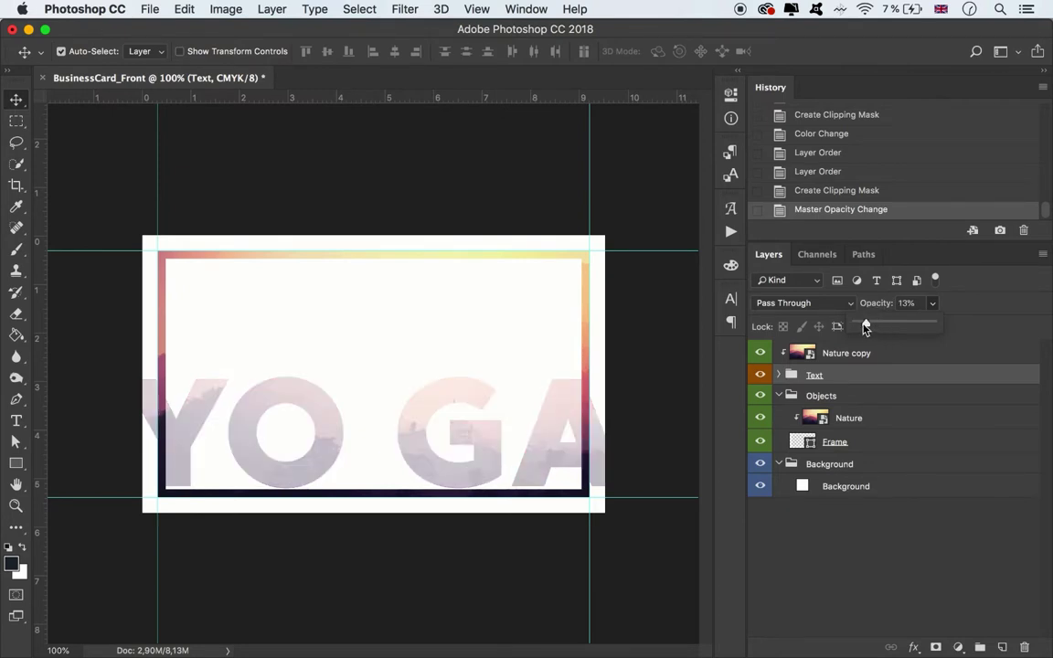
left_click_drag(865, 329, 863, 328)
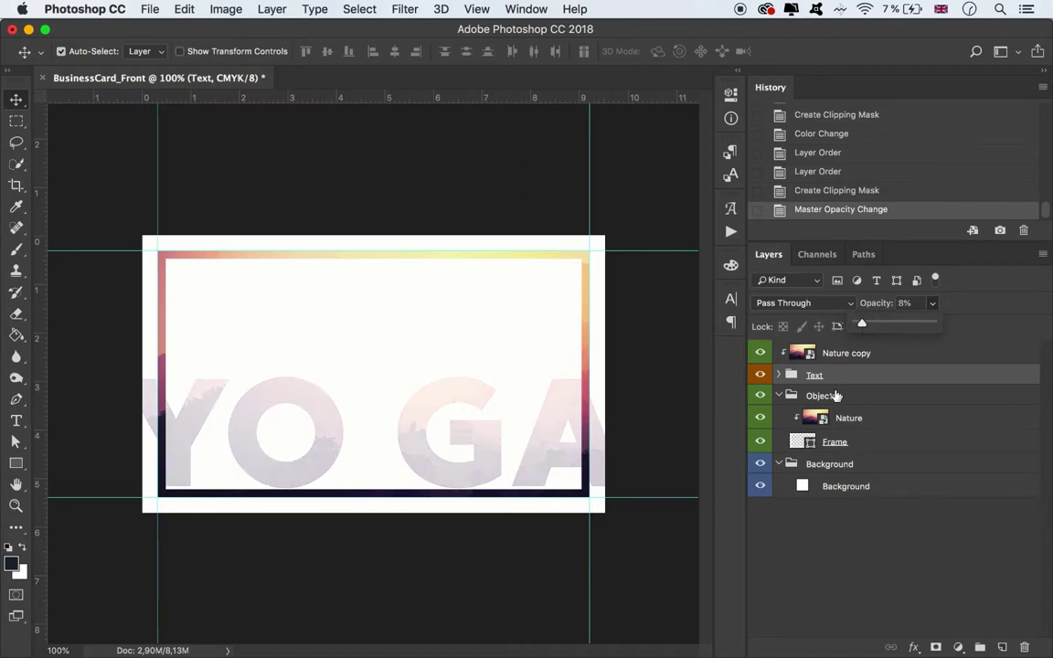
left_click(832, 441)
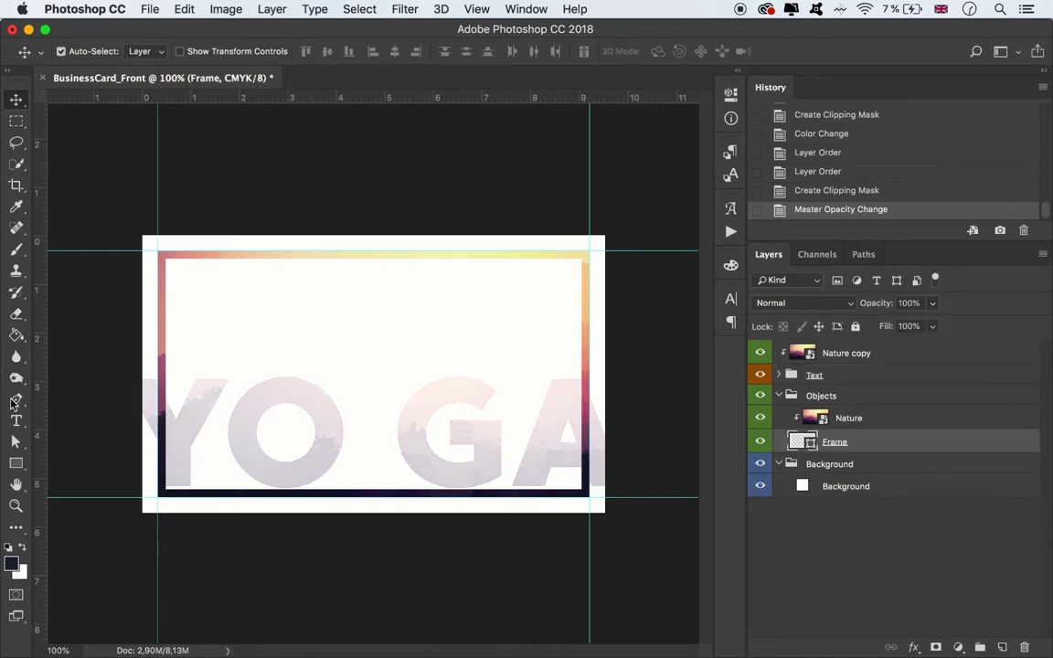
Reduce the frame's stroke width to 15 px.
left_click(15, 442)
left_click(295, 50)
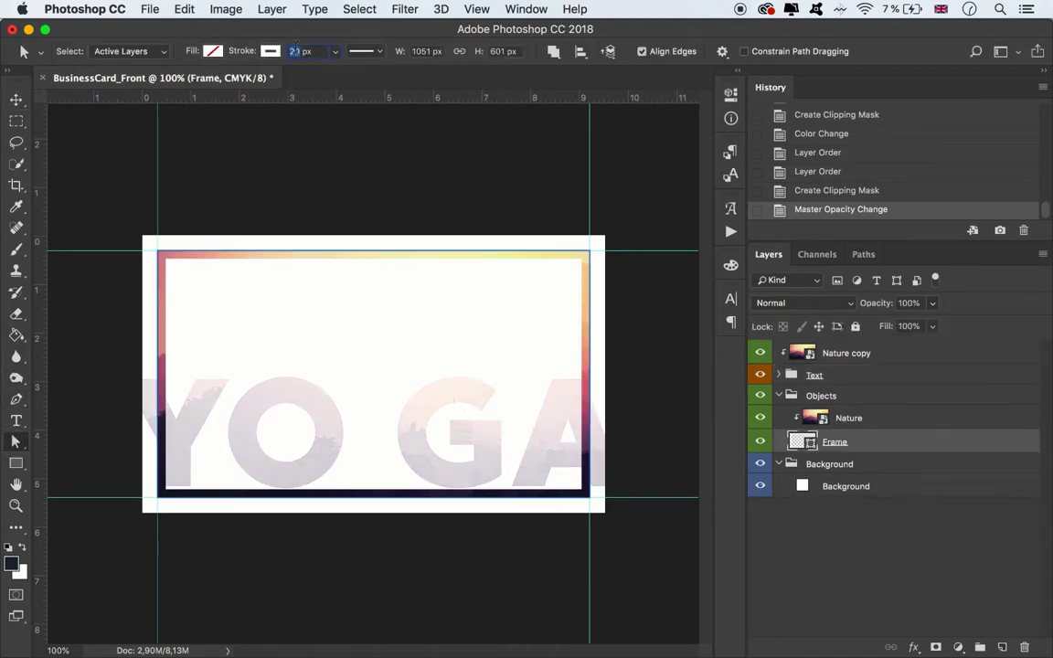
type("5")
key("Return")
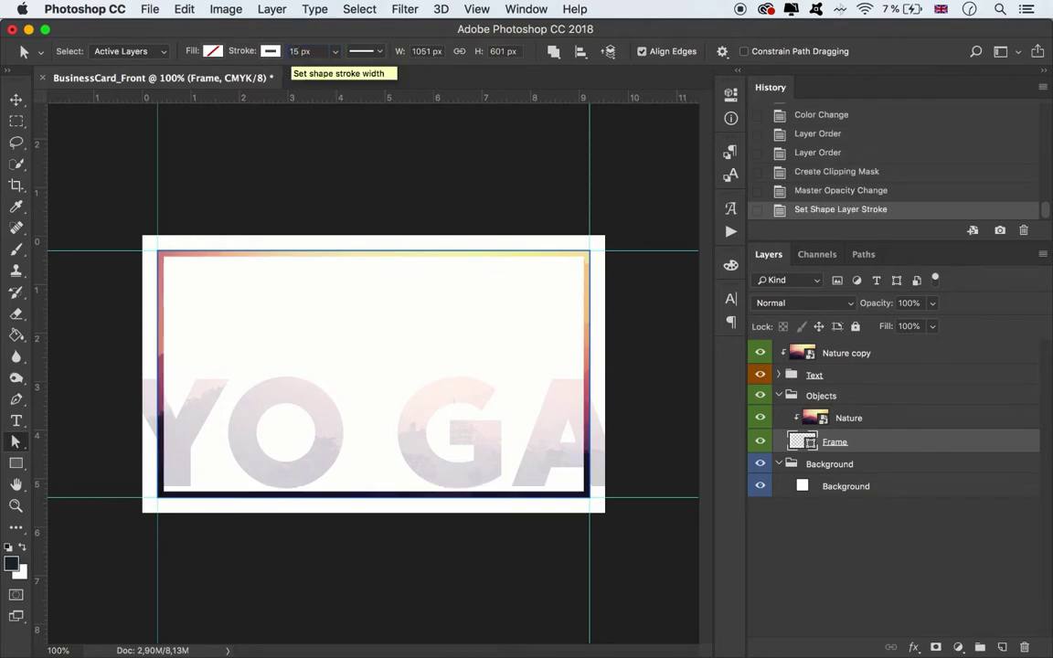
Scale the frame down slightly so it sits inset within the guides.
left_click(16, 99)
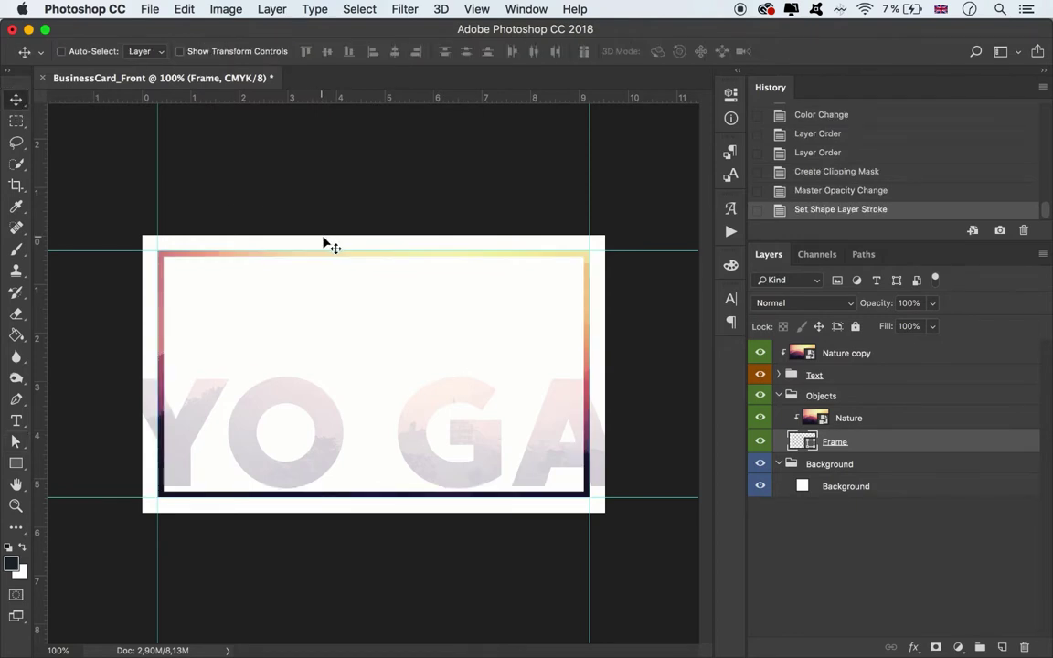
key("ctrl+t")
left_click_drag(377, 248, 379, 265)
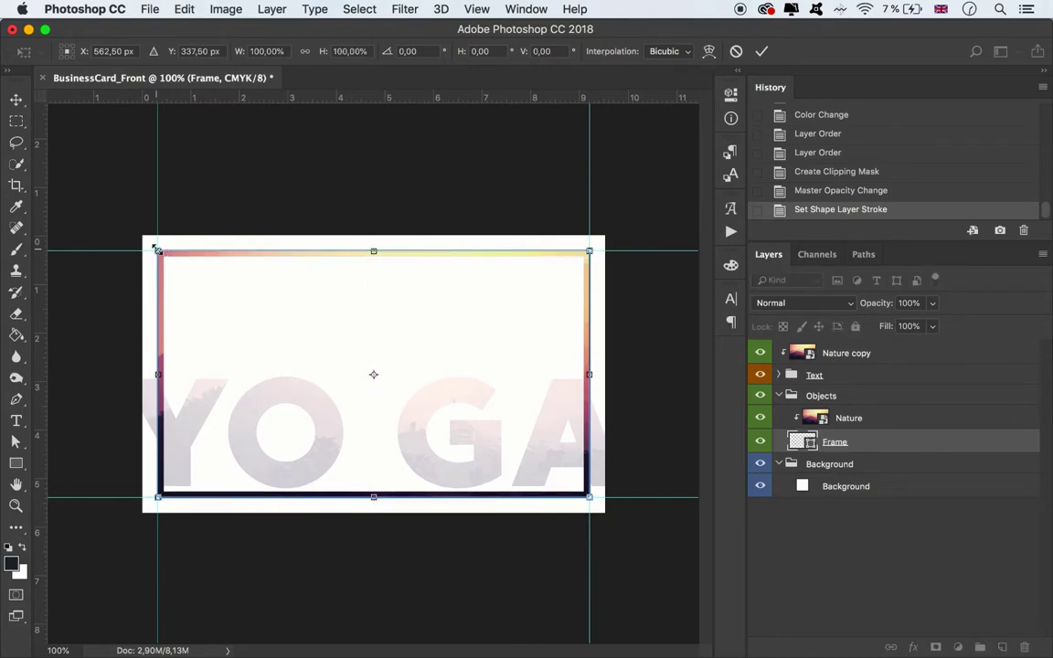
left_click_drag(157, 250, 172, 259)
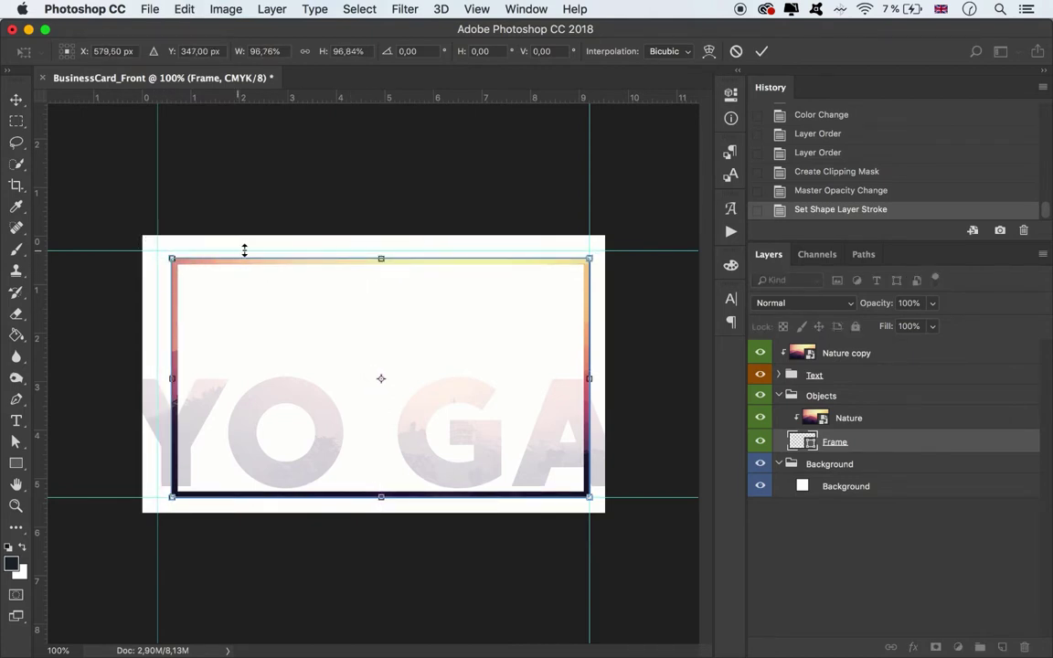
left_click_drag(270, 258, 266, 258)
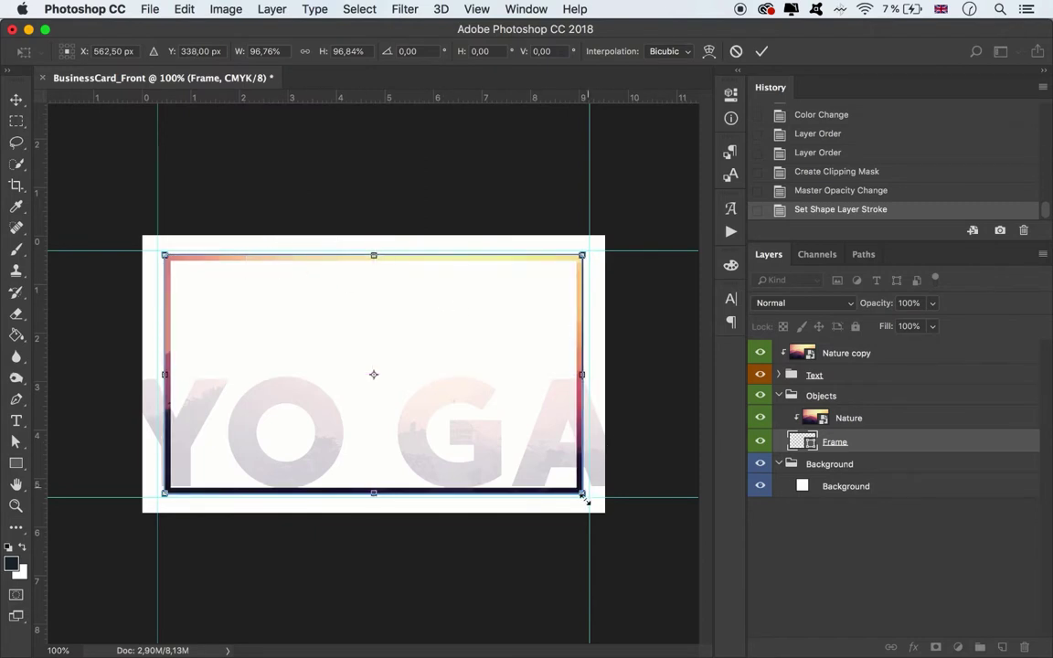
left_click_drag(584, 497, 579, 494)
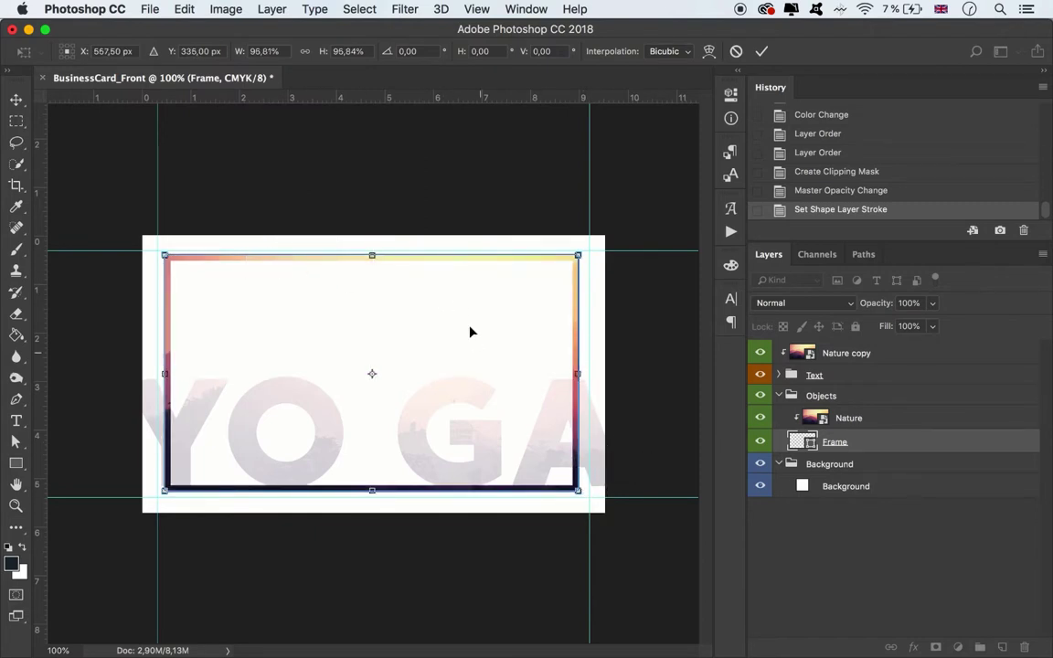
left_click_drag(430, 263, 434, 263)
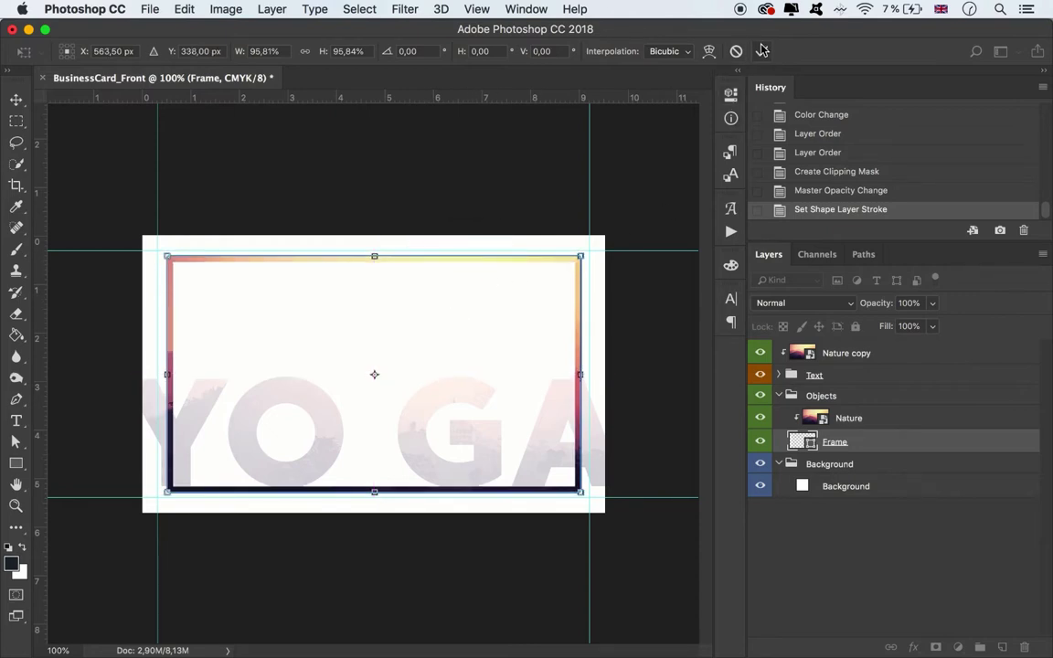
key("Return")
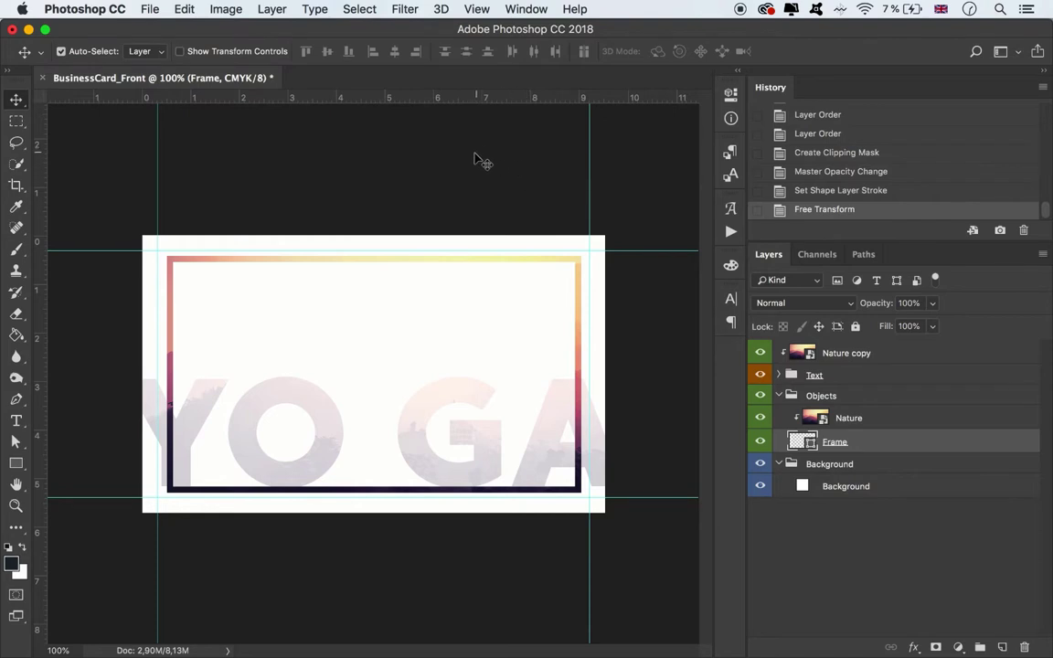
Rename Nature copy to Nature with an orange label, and collapse the Objects and Background groups.
left_click(480, 160)
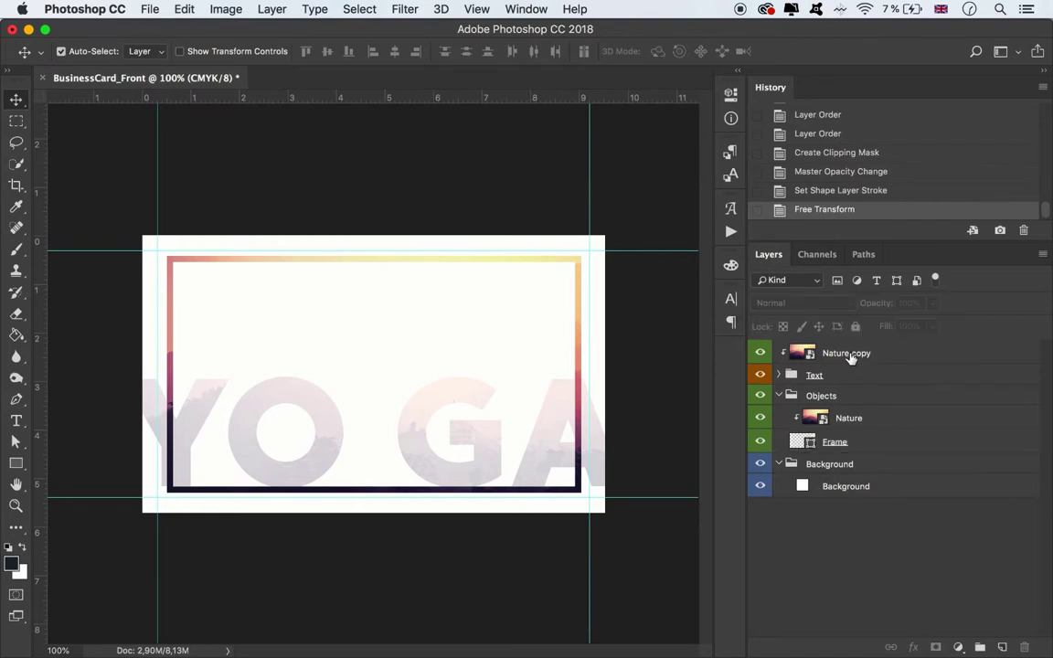
double_click(849, 354)
key("BackSpace")
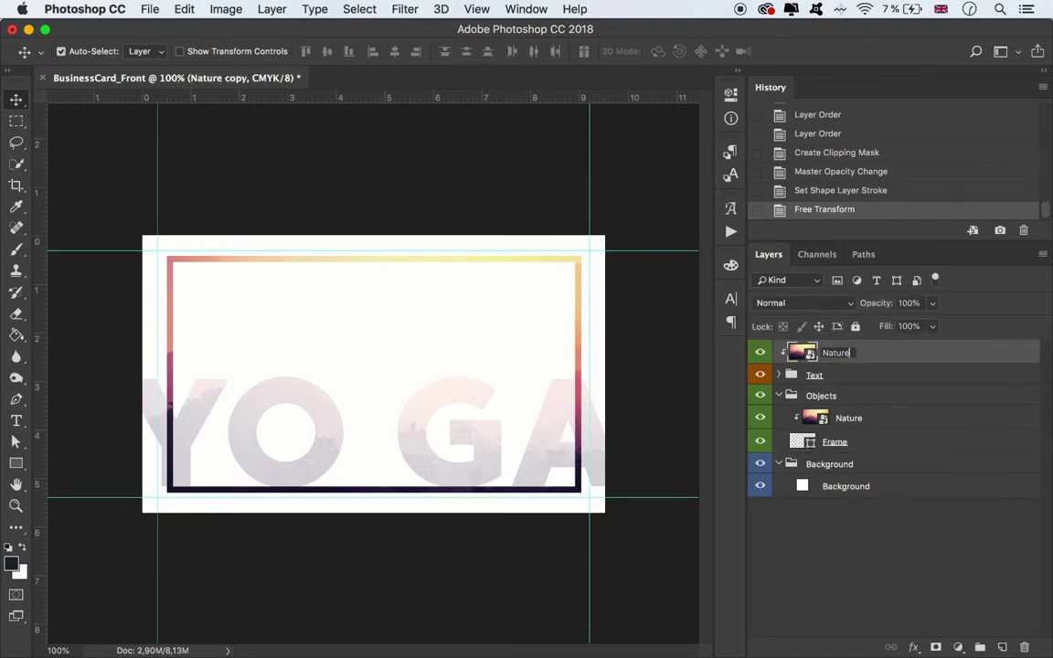
key("Return")
right_click(760, 352)
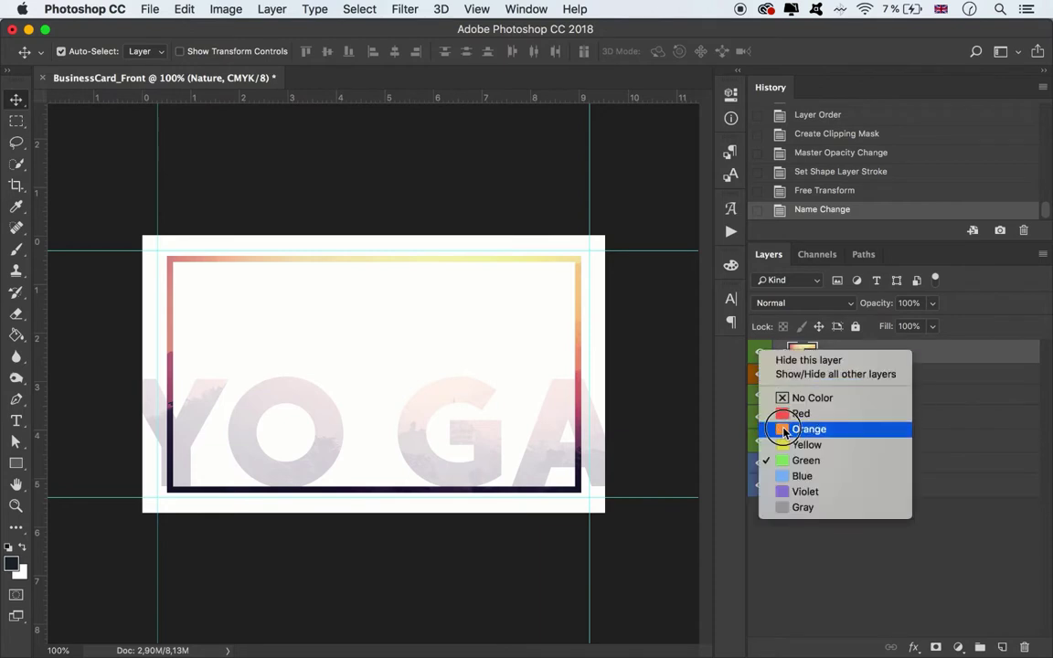
left_click(784, 431)
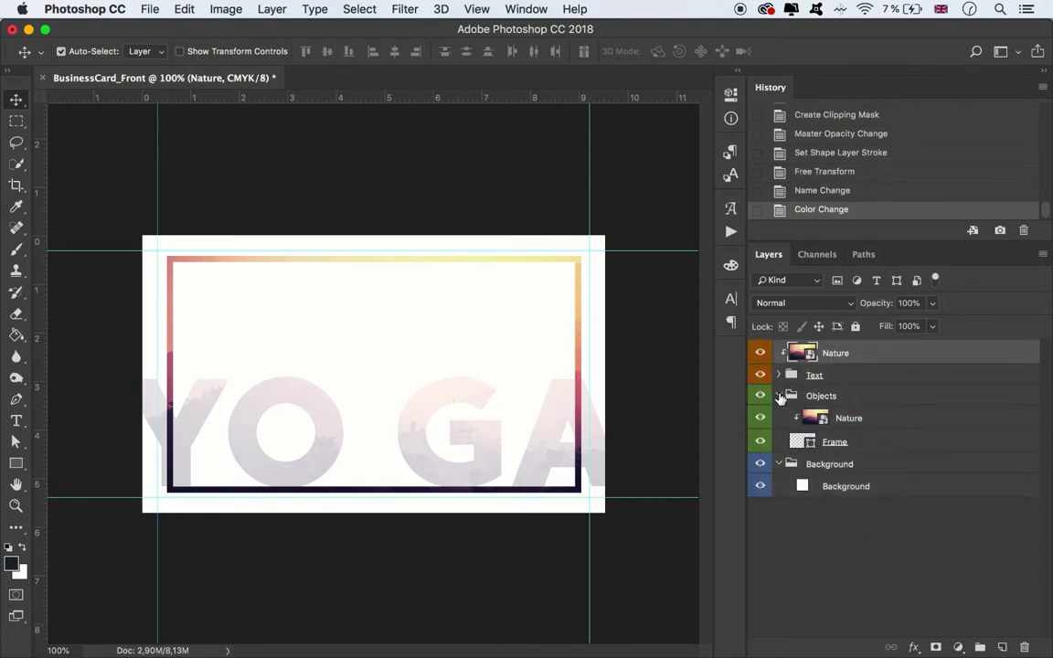
left_click(779, 396)
left_click(779, 416)
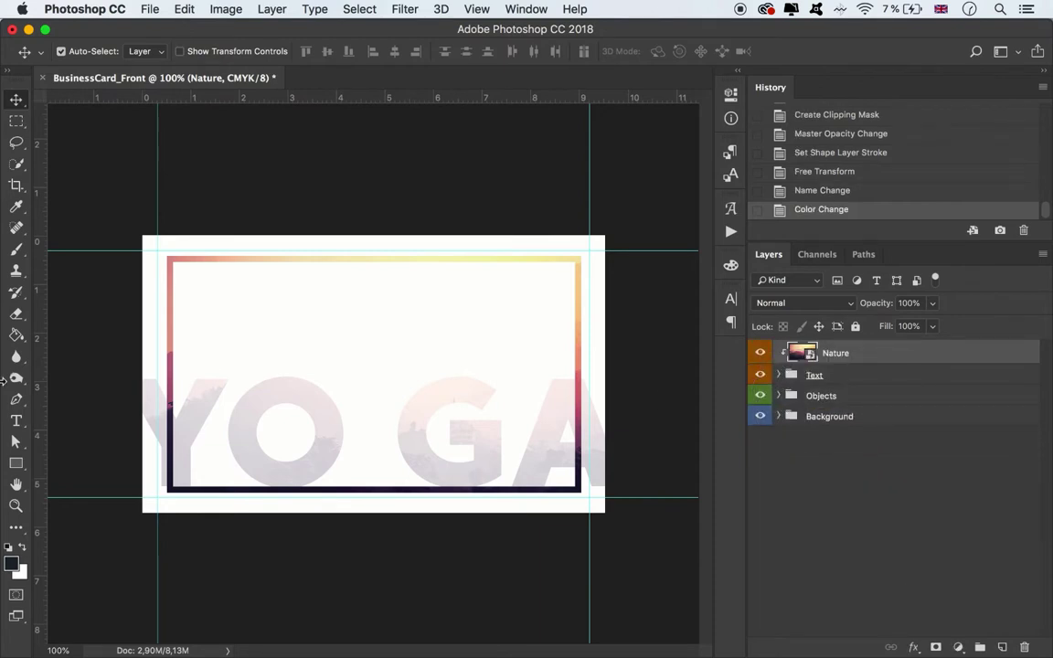
left_click(16, 420)
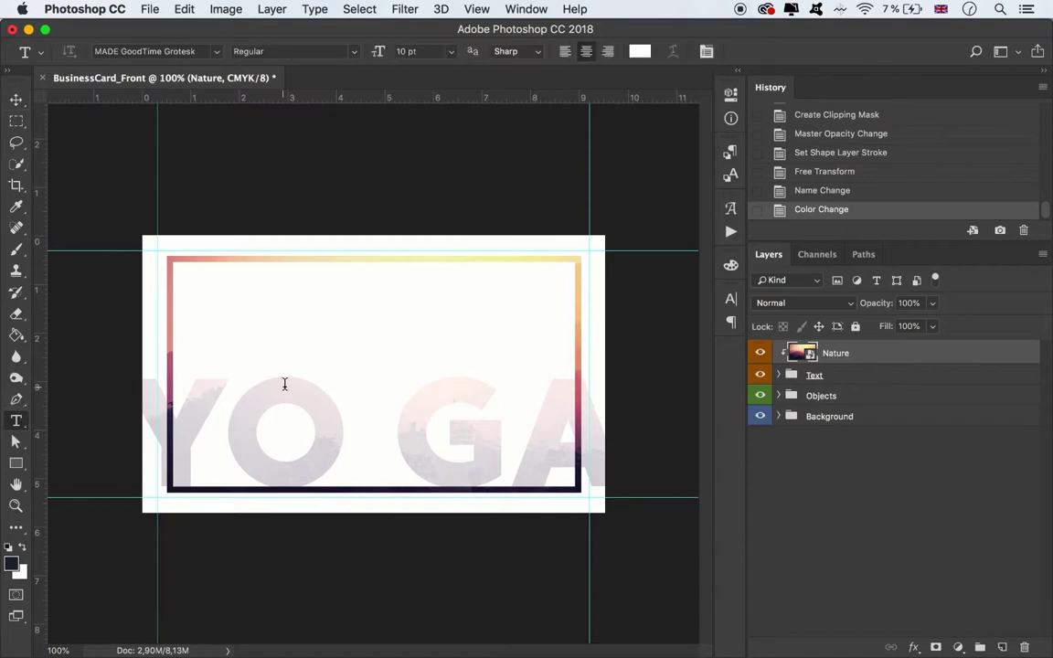
Type the three-line street address as a dark purple text layer sampled from the frame.
left_click(281, 298)
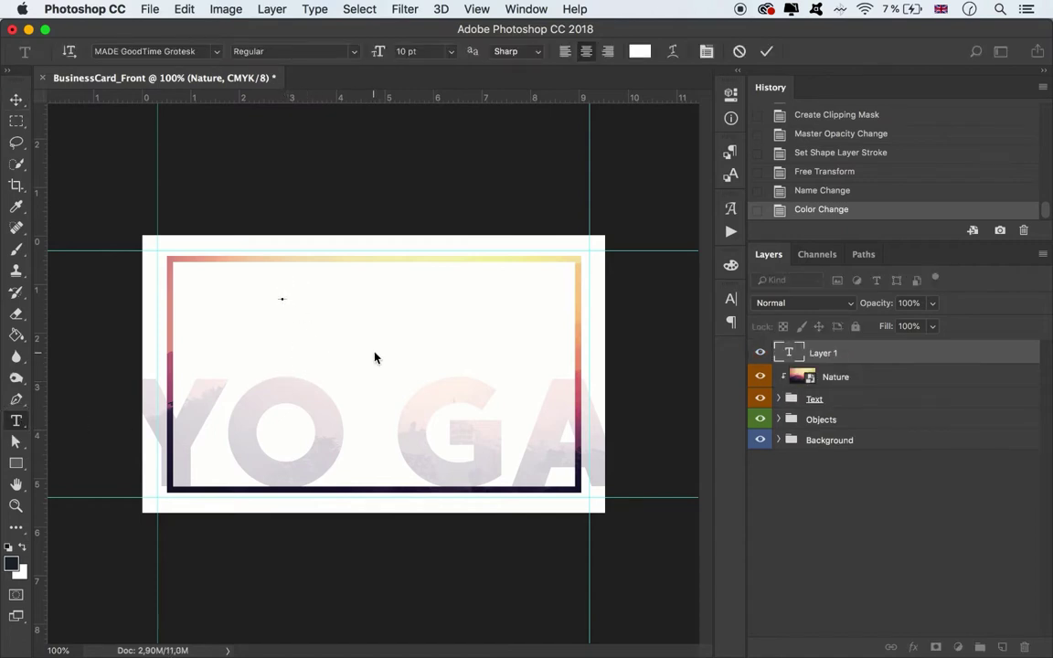
left_click(730, 298)
left_click(674, 399)
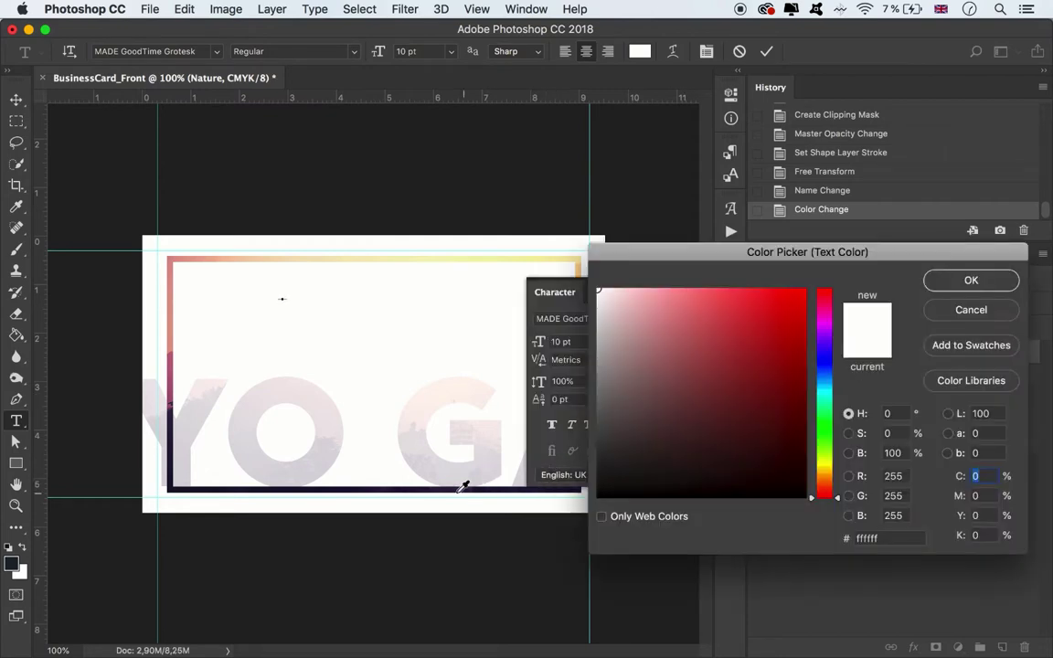
left_click(464, 488)
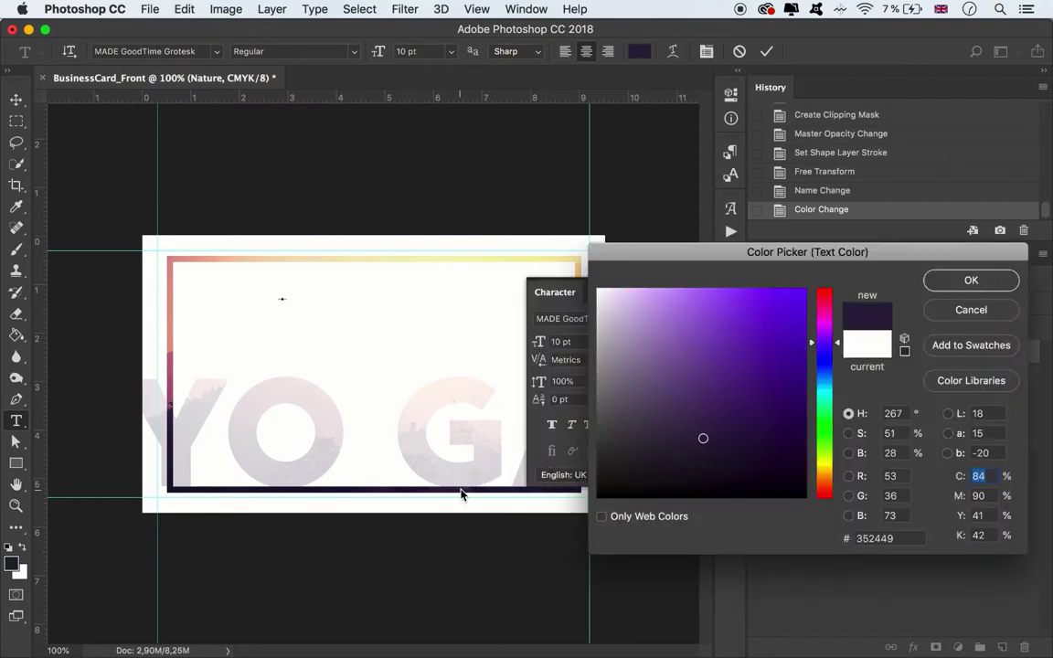
left_click(970, 280)
left_click(682, 291)
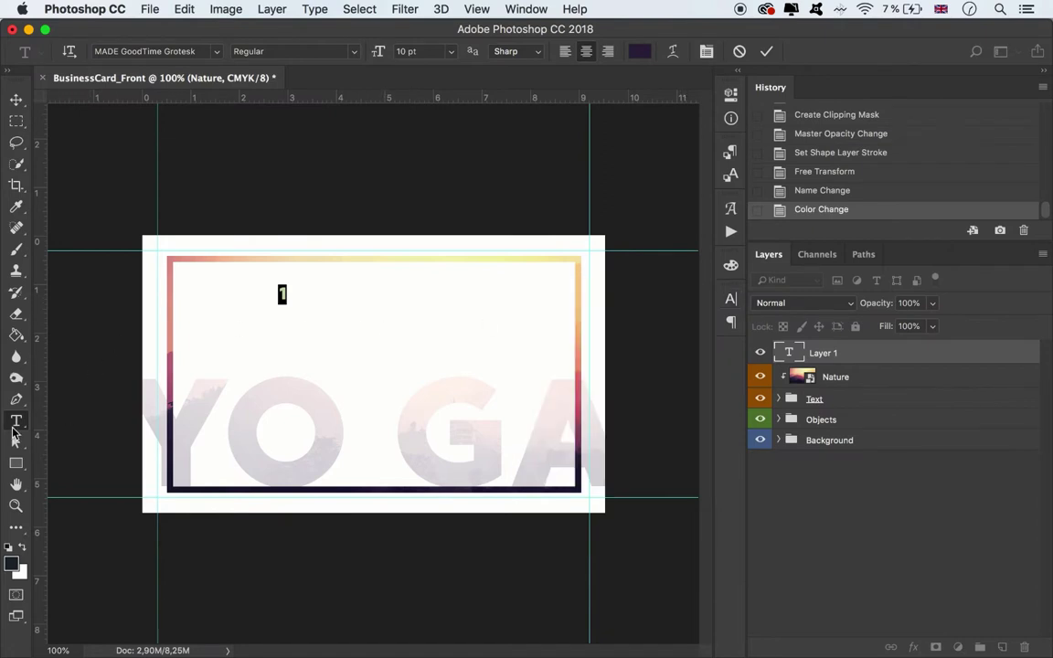
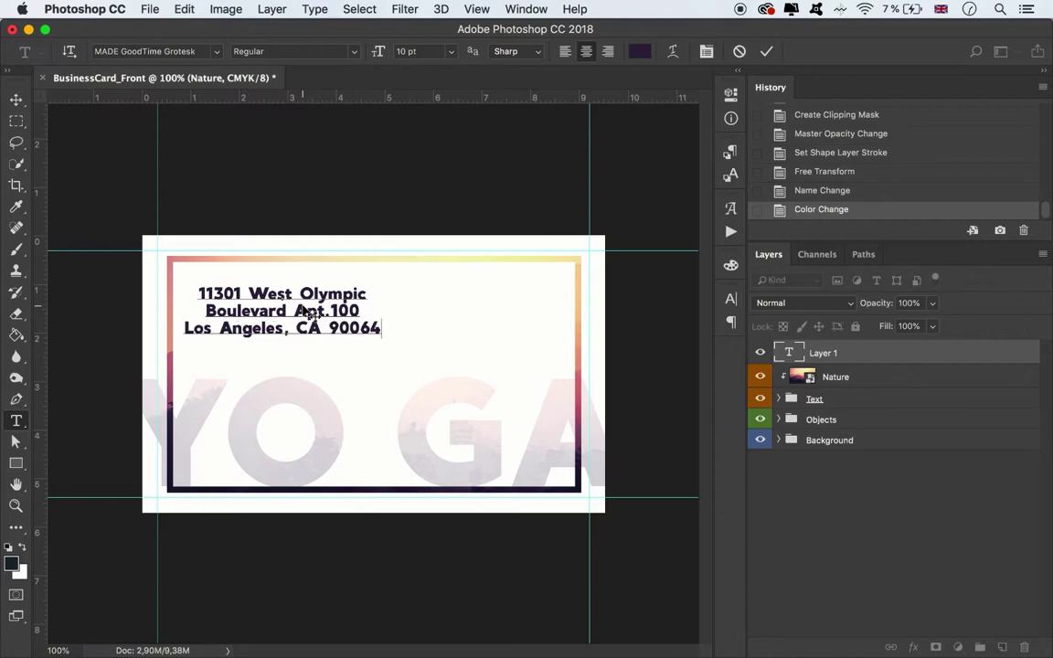
Commit the address, move it right, and add a vertical guide through the frame's centre.
key("ctrl+Return")
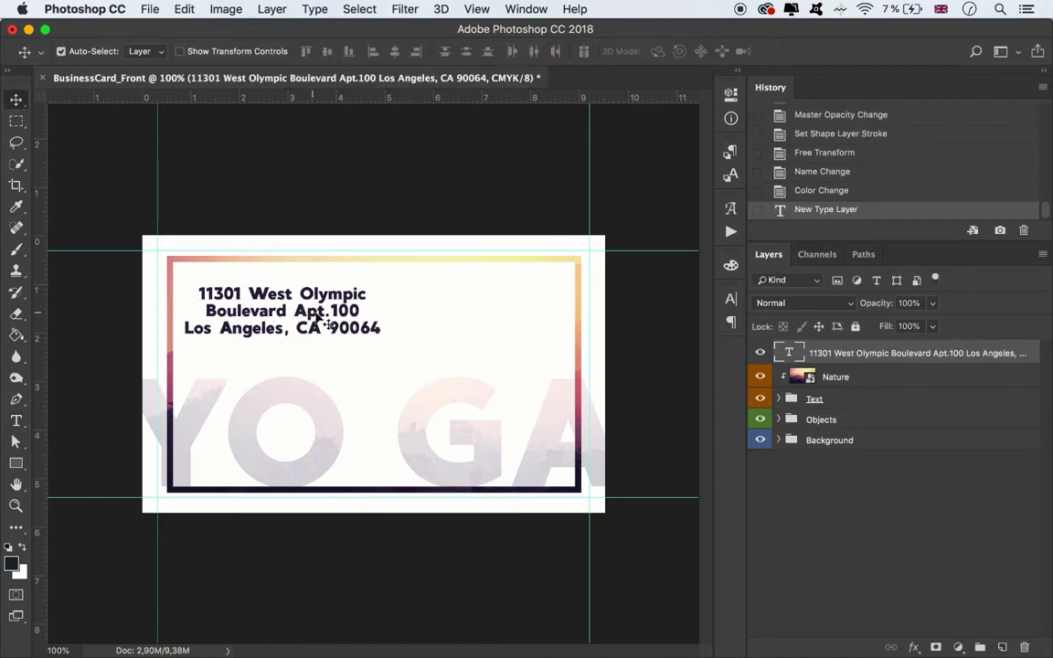
left_click_drag(330, 294, 511, 284)
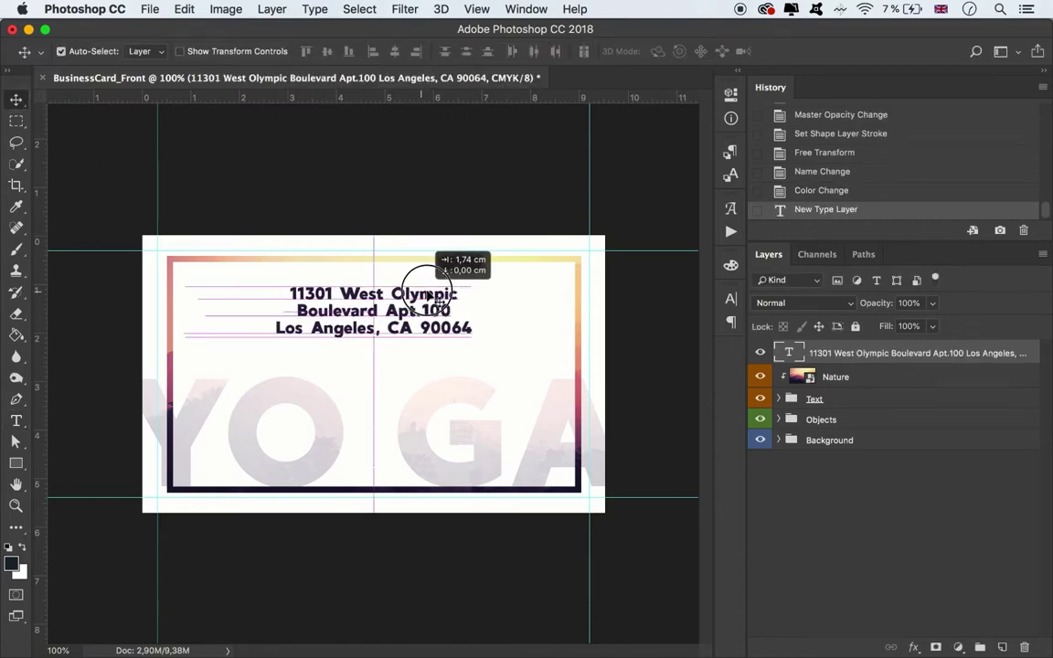
left_click(549, 264)
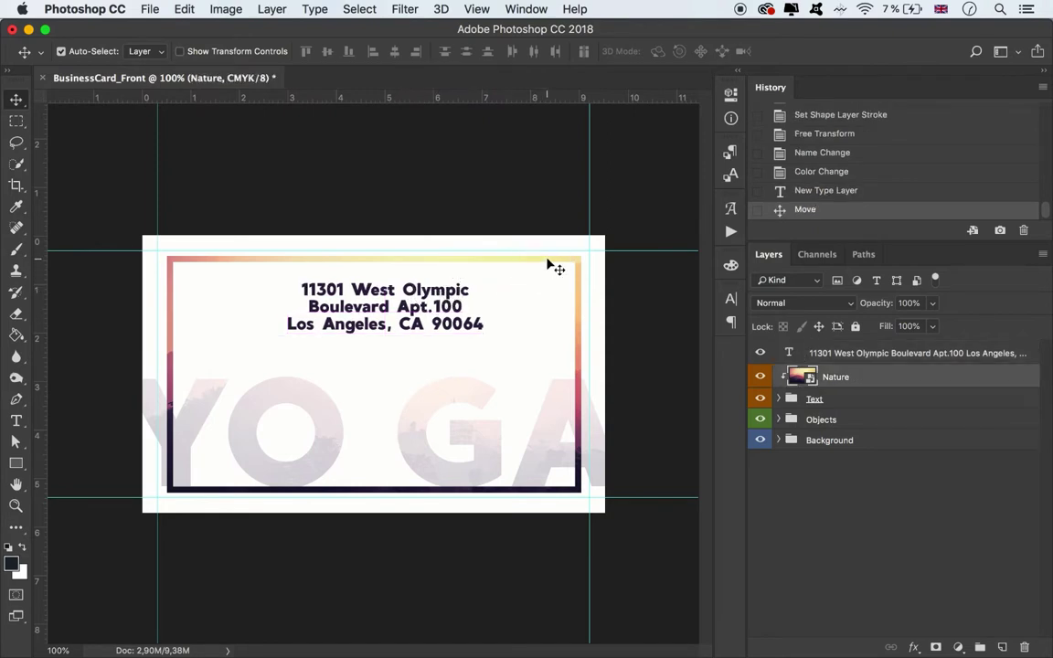
left_click(778, 419)
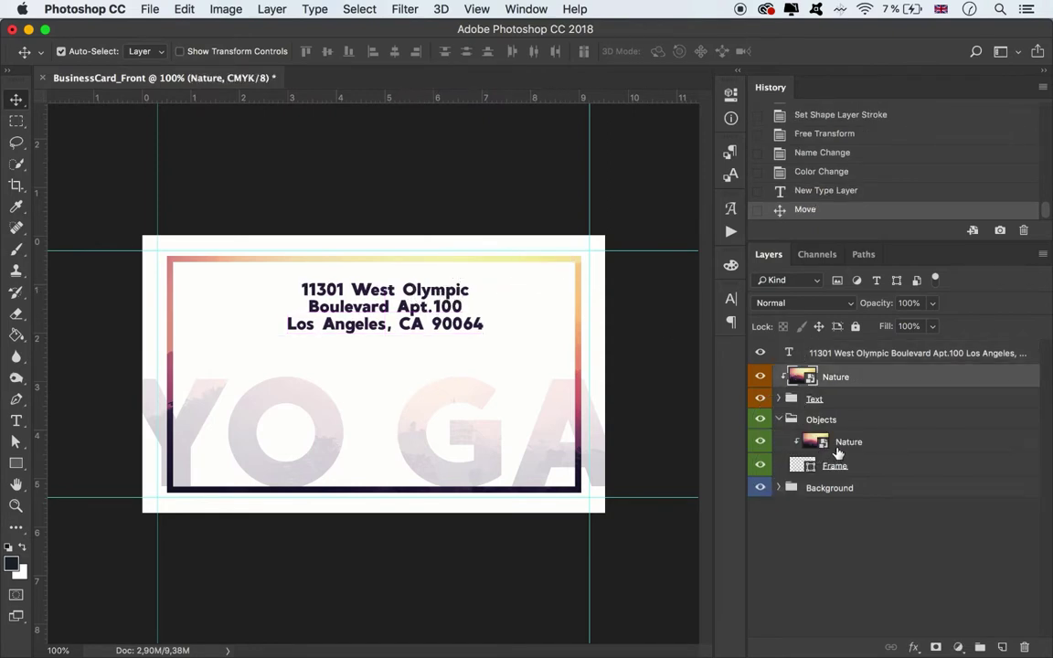
left_click(847, 475)
key("ctrl+t")
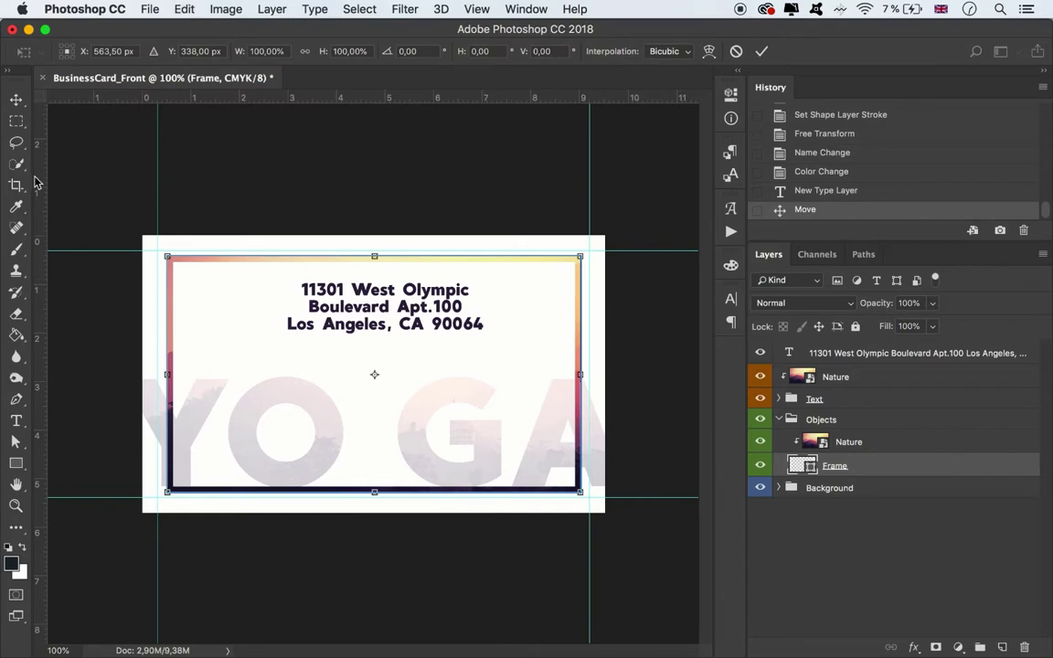
left_click_drag(40, 178, 373, 235)
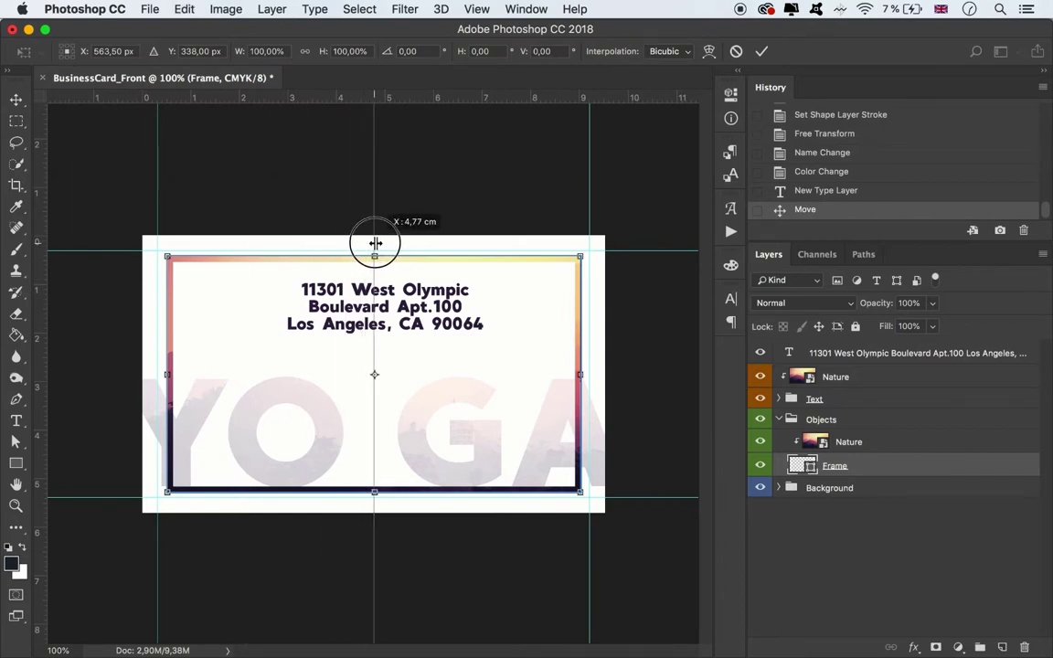
key("Return")
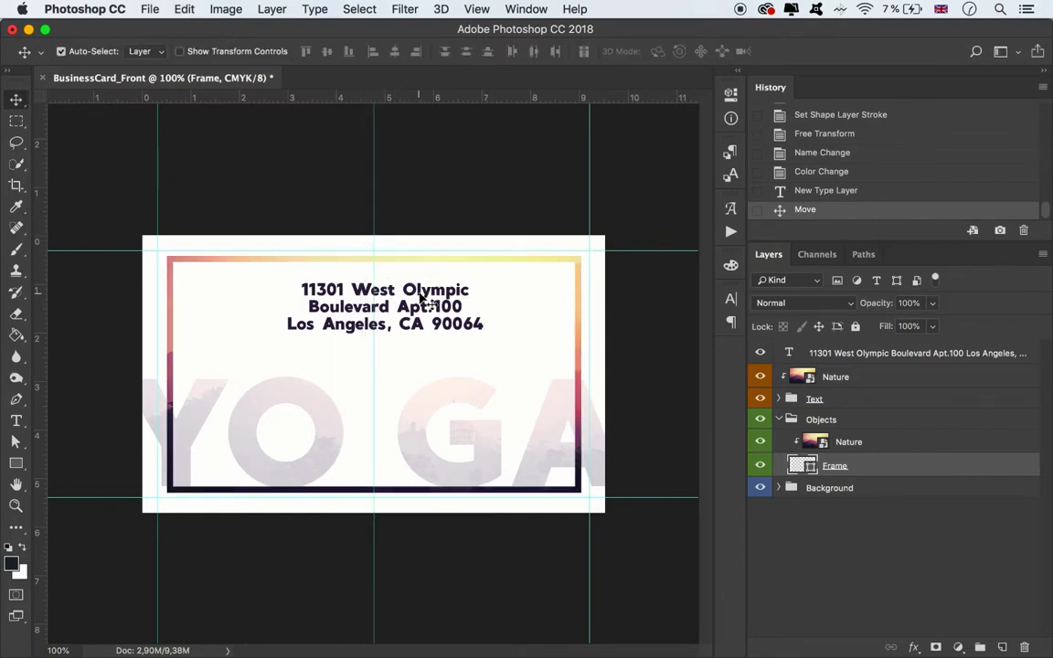
Nudge the address text three pixels left to centre it on the guide.
left_click(434, 299)
key("ctrl+t")
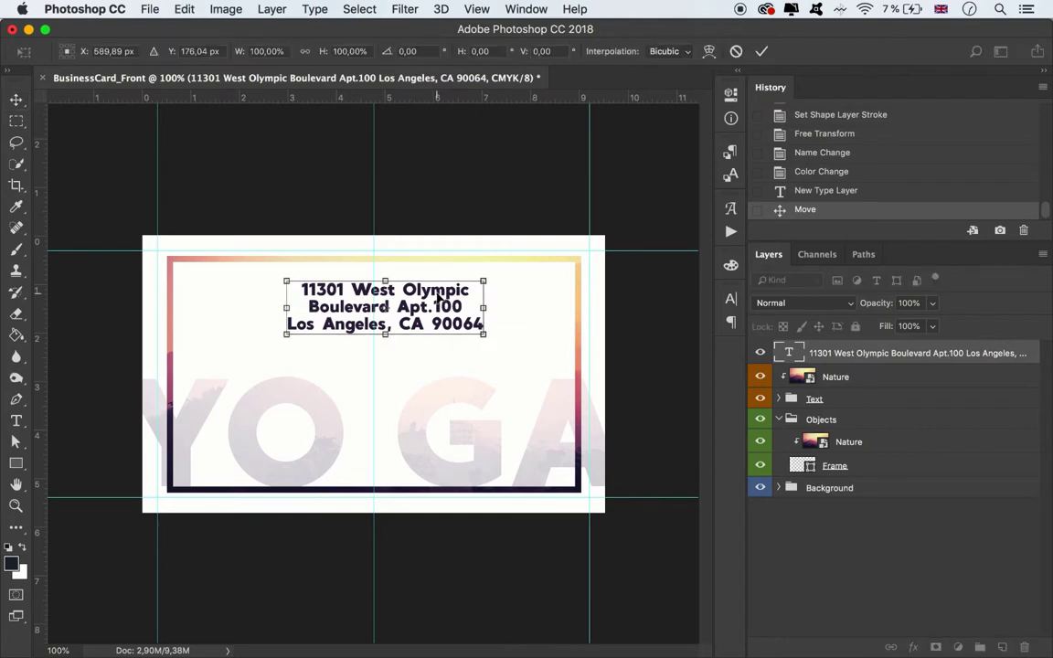
key("Left")
key("Left")
key("Left")
key("Left")
key("Left")
key("Left")
key("Left")
key("Left")
key("Left")
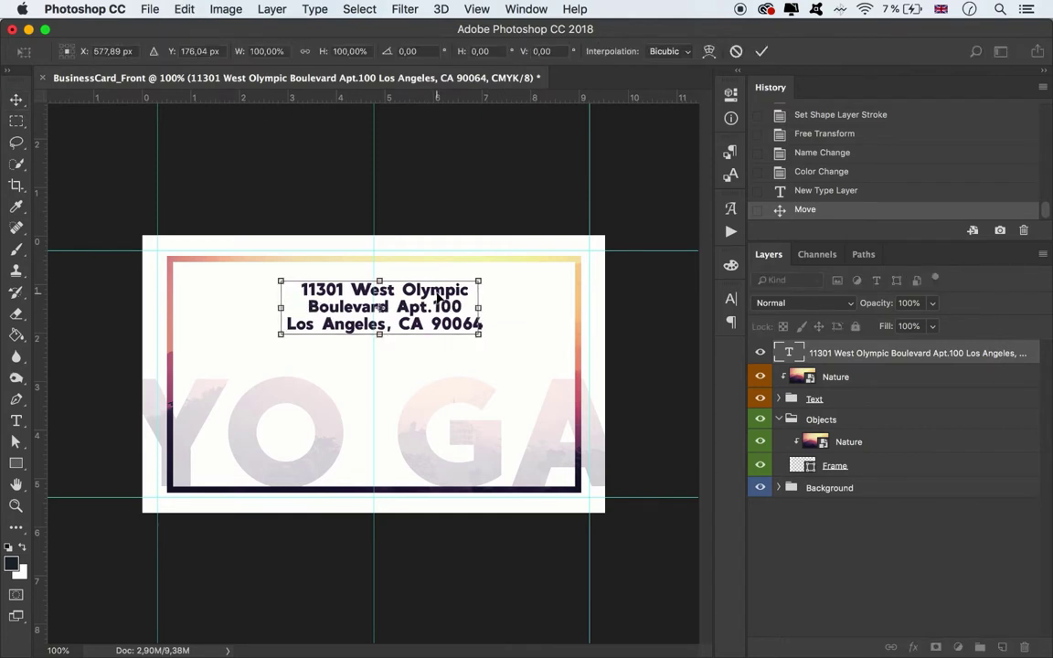
key("Left")
key("Left")
key("Left")
key("Left")
key("Left")
key("Left")
key("Left")
key("Left")
key("Left")
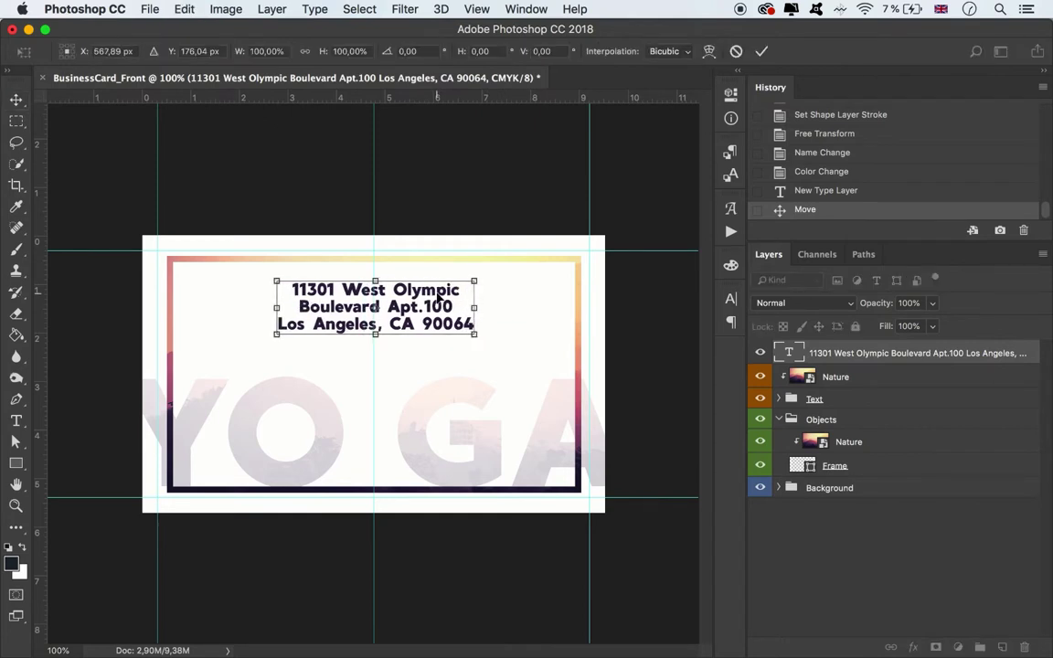
key("Left")
key("Left")
key("Left")
key("Left")
key("Left")
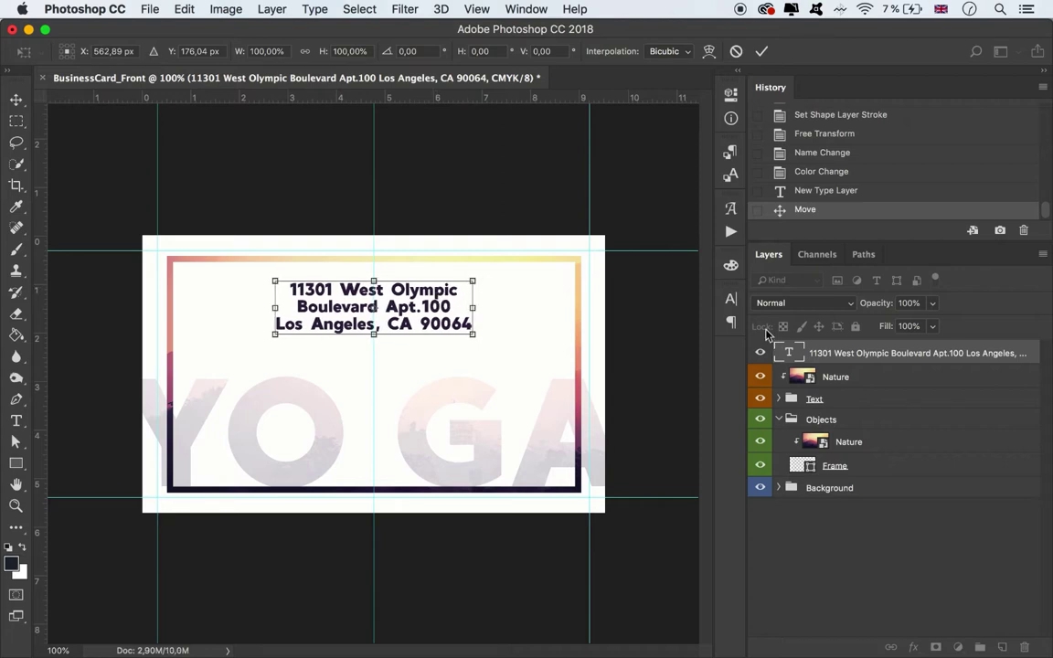
Recolour the address text to the brighter purple #3d255c and select its city line.
left_click(731, 301)
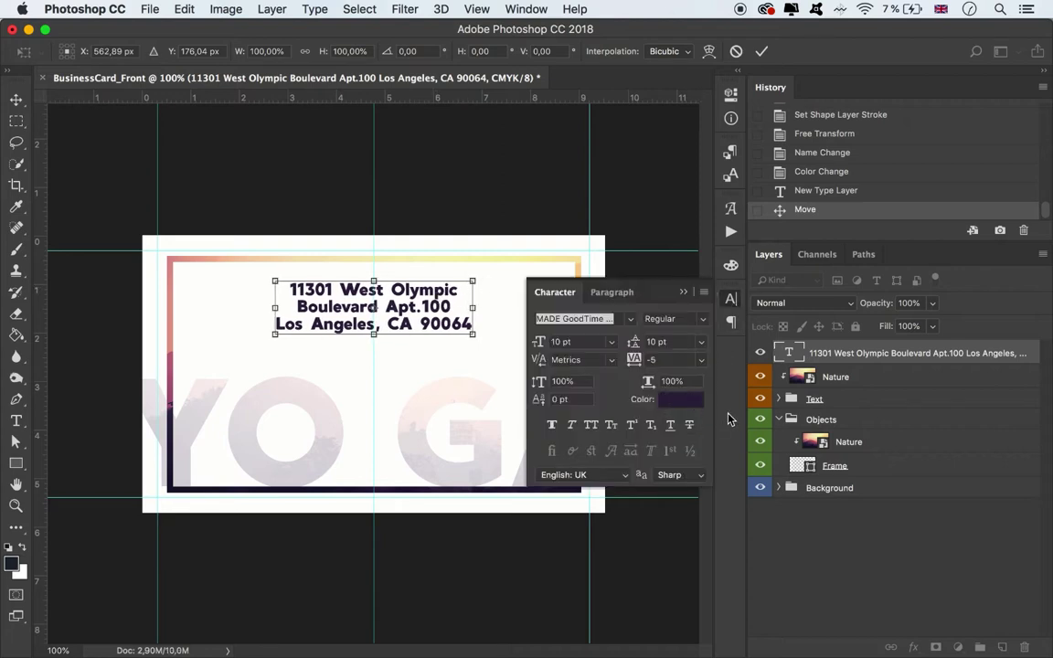
left_click(762, 51)
left_click(681, 399)
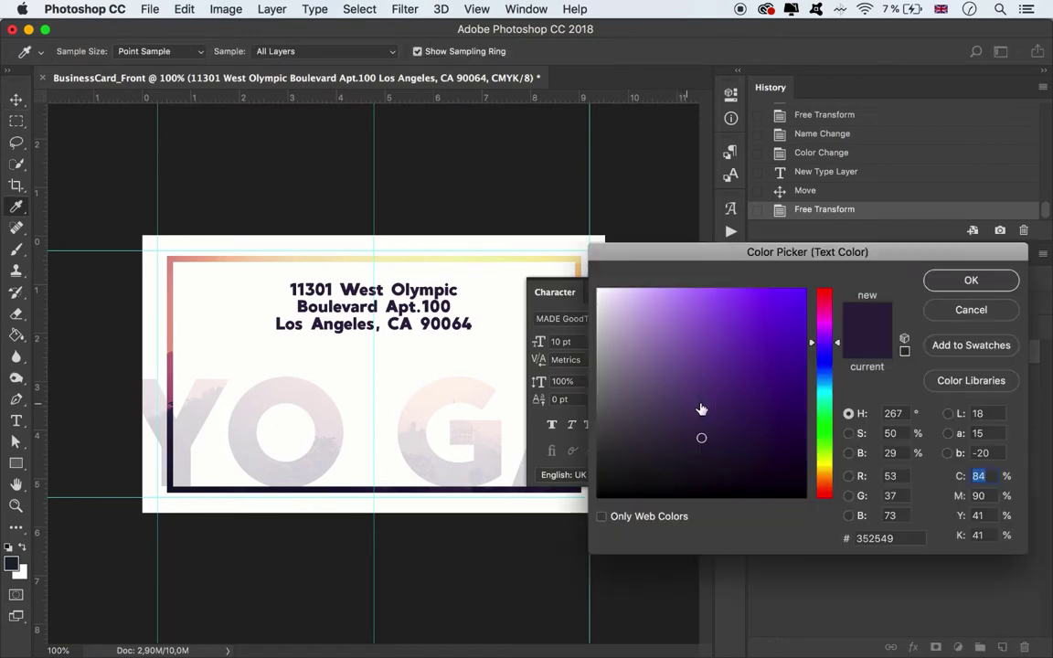
left_click(722, 422)
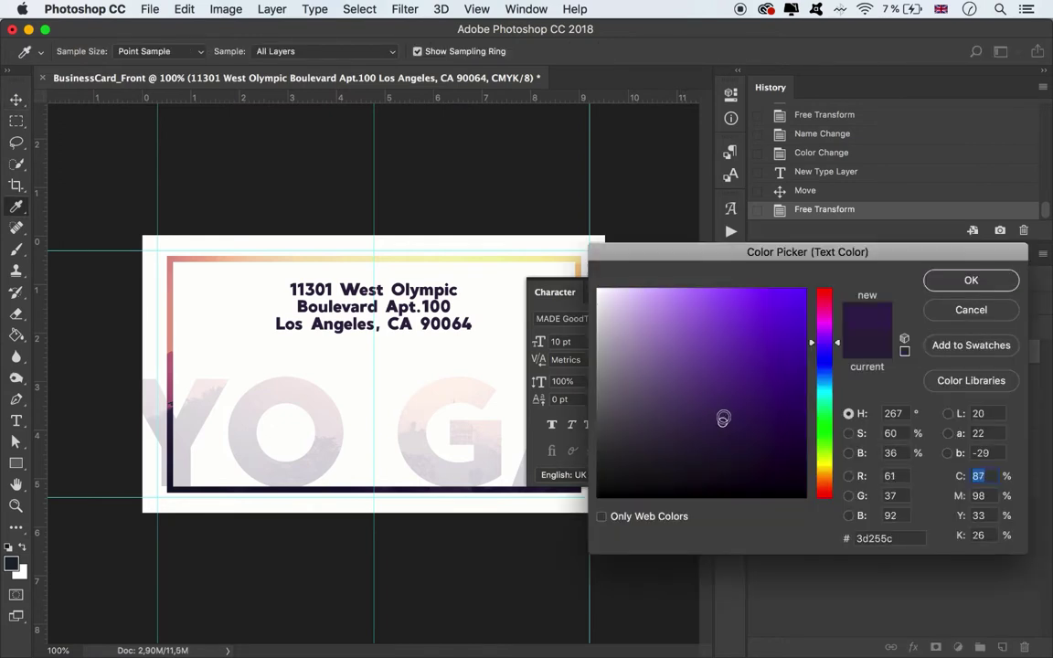
left_click(955, 286)
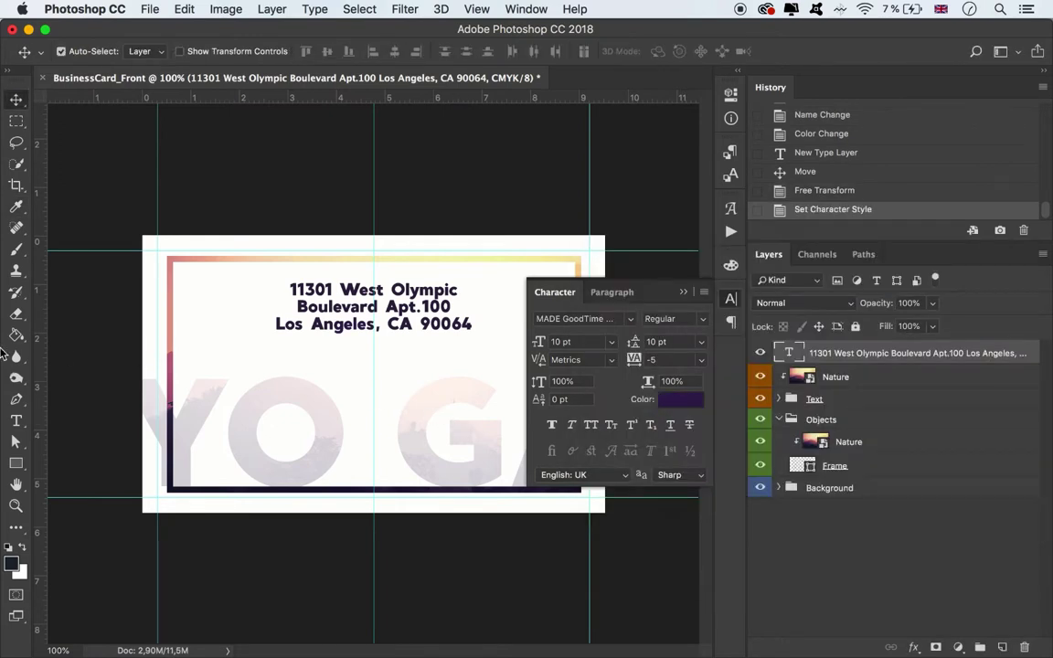
left_click(15, 420)
left_click_drag(277, 324, 414, 329)
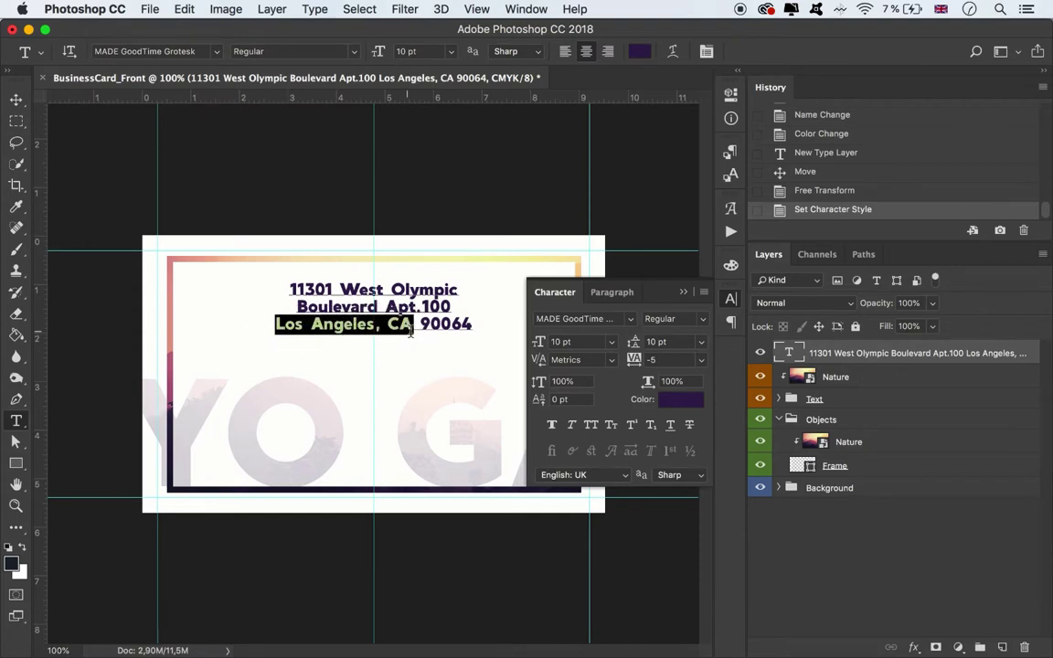
Set the address's city and state text in MADE GoodTime Script, keeping the rest bold.
left_click(631, 319)
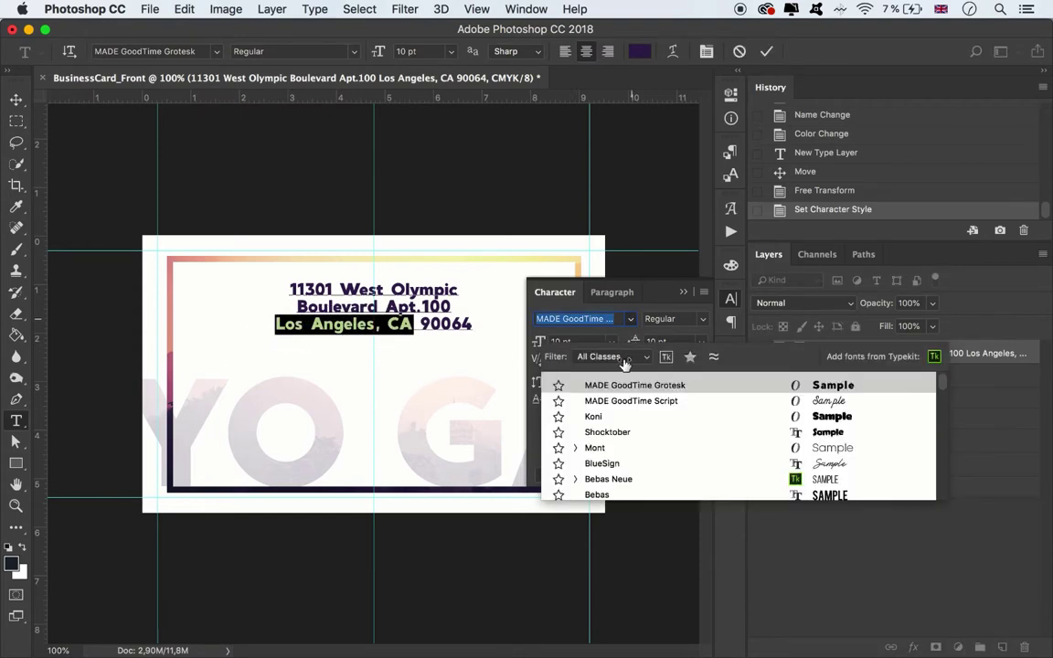
left_click(608, 400)
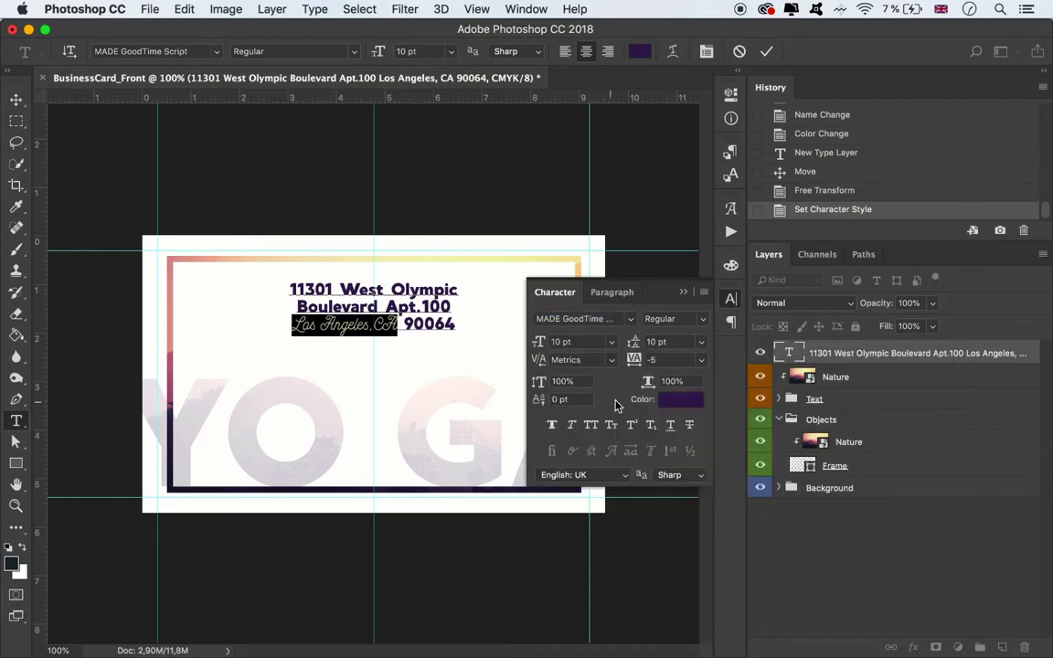
left_click(765, 51)
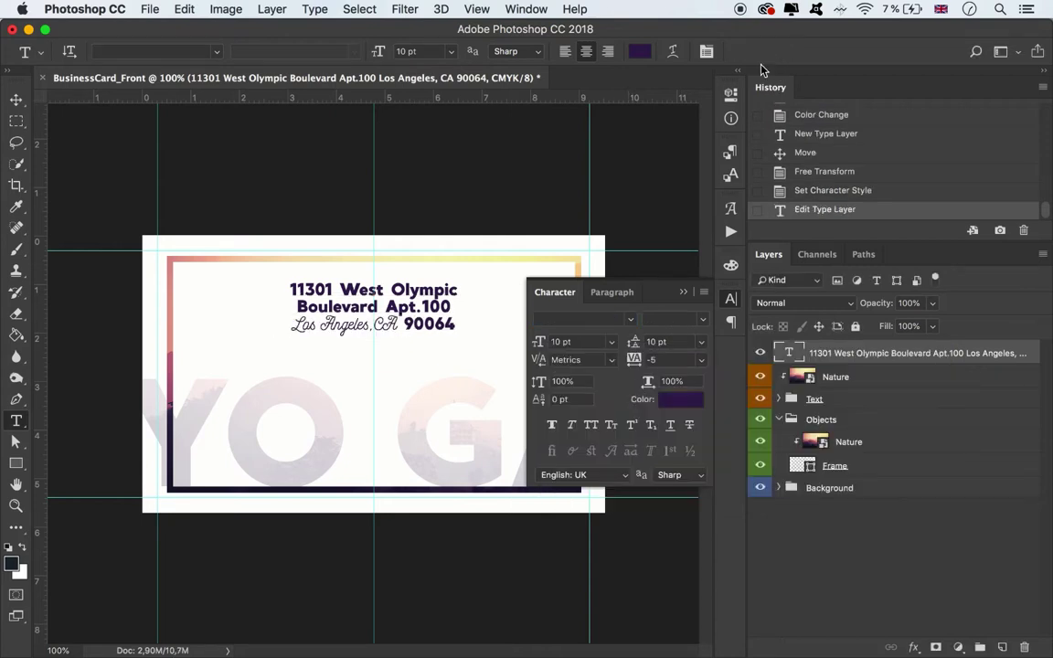
left_click(683, 294)
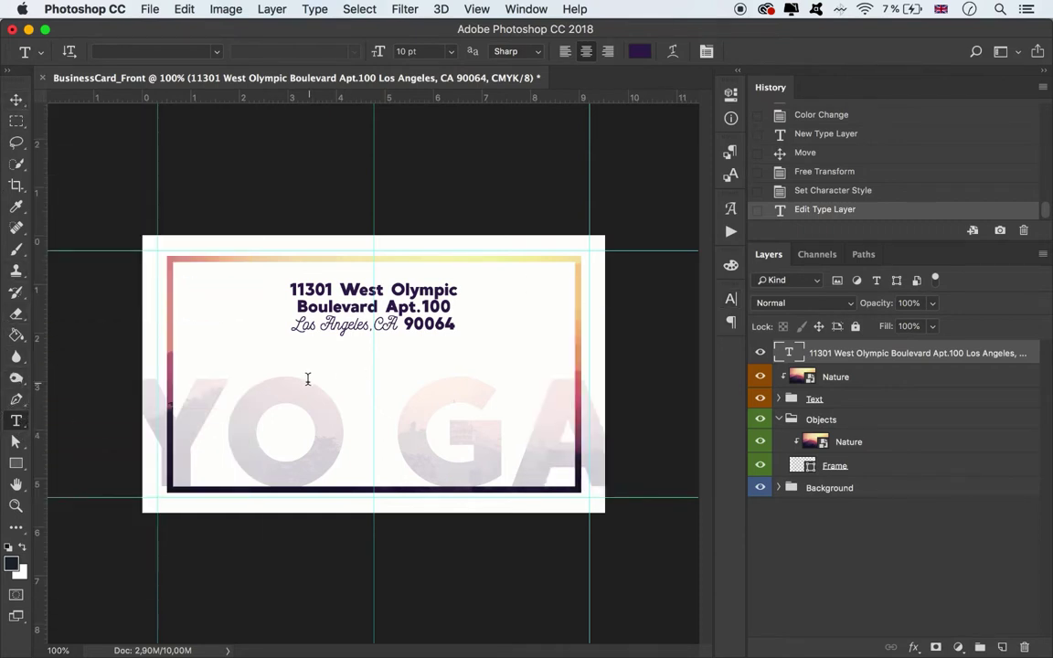
left_click(307, 378)
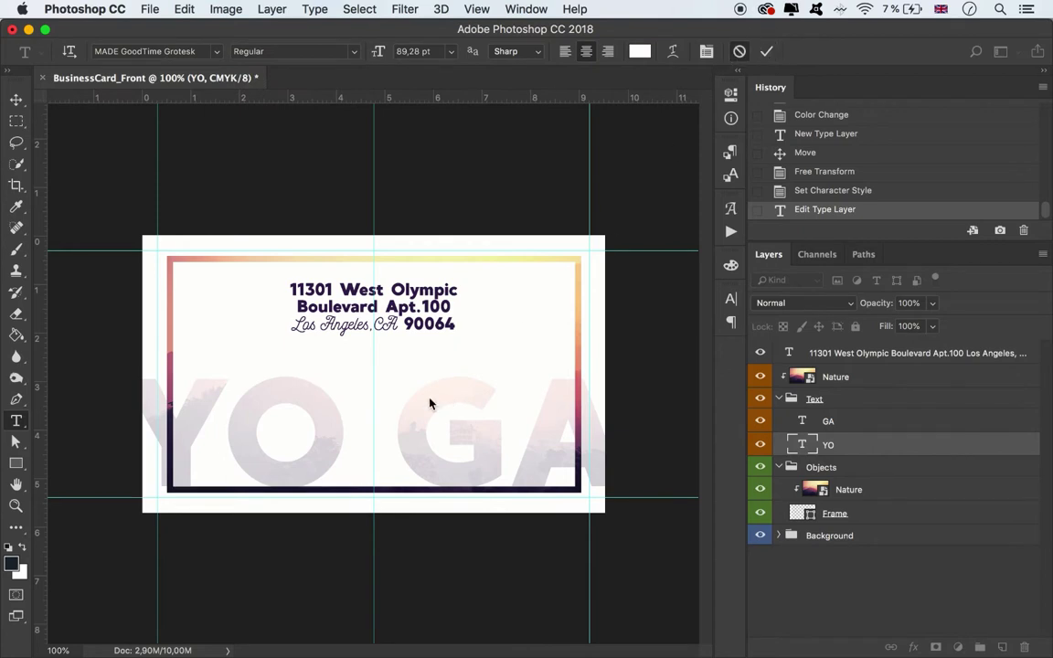
left_click(407, 354)
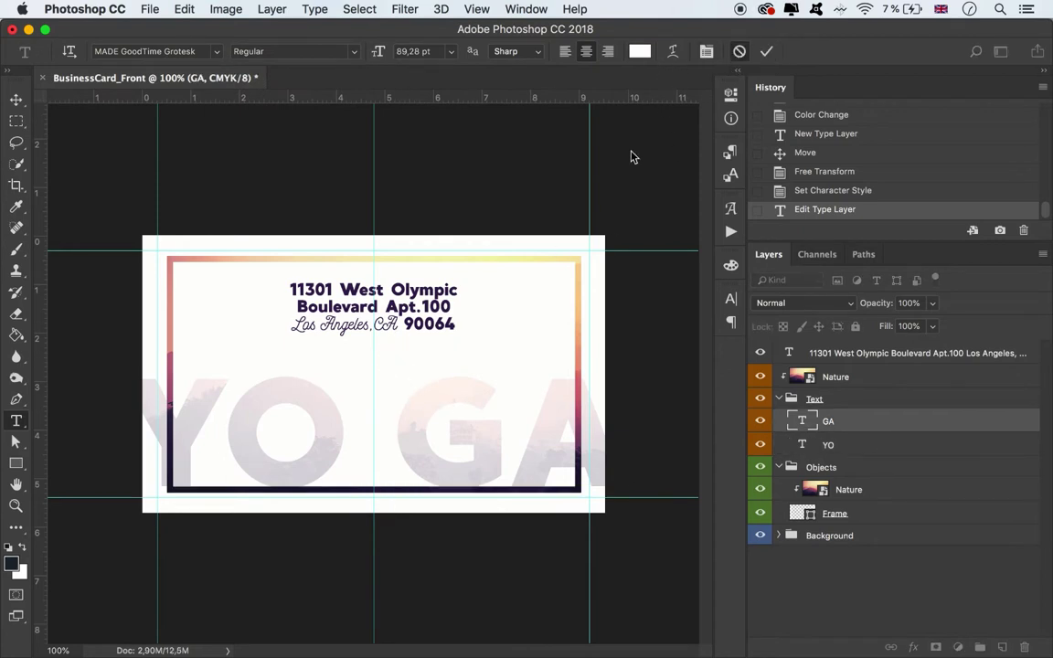
left_click(15, 99)
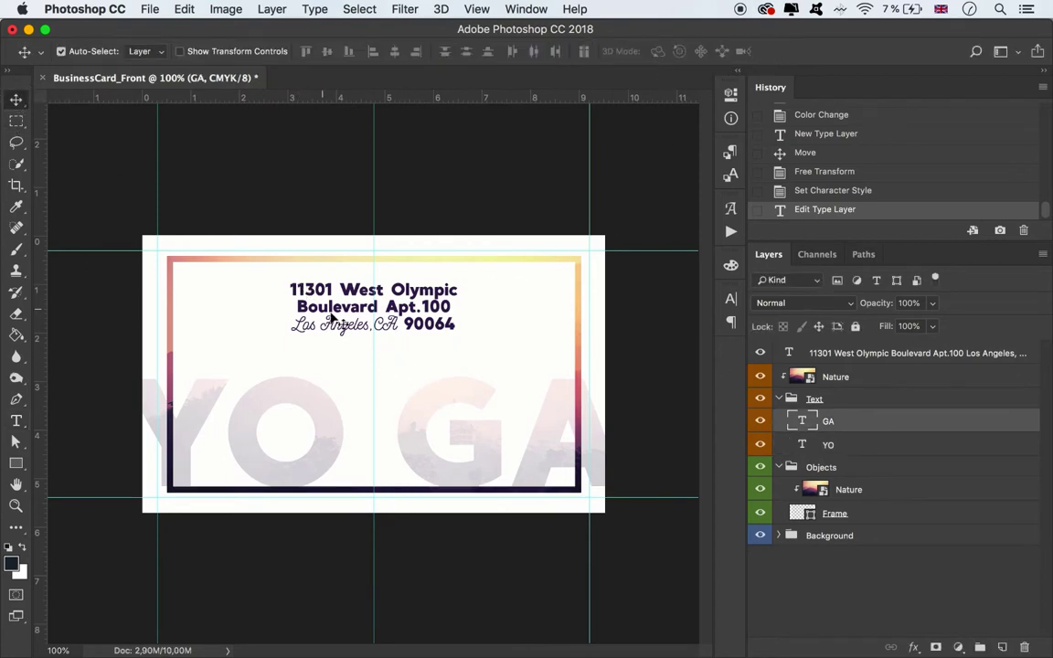
left_click_drag(332, 317, 335, 392)
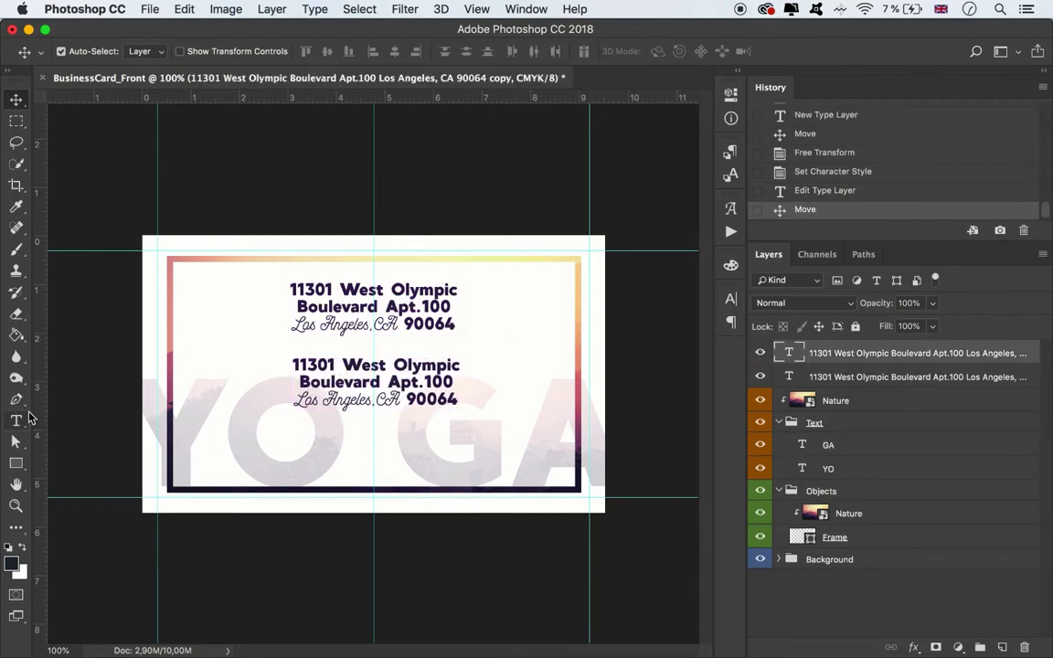
left_click(18, 419)
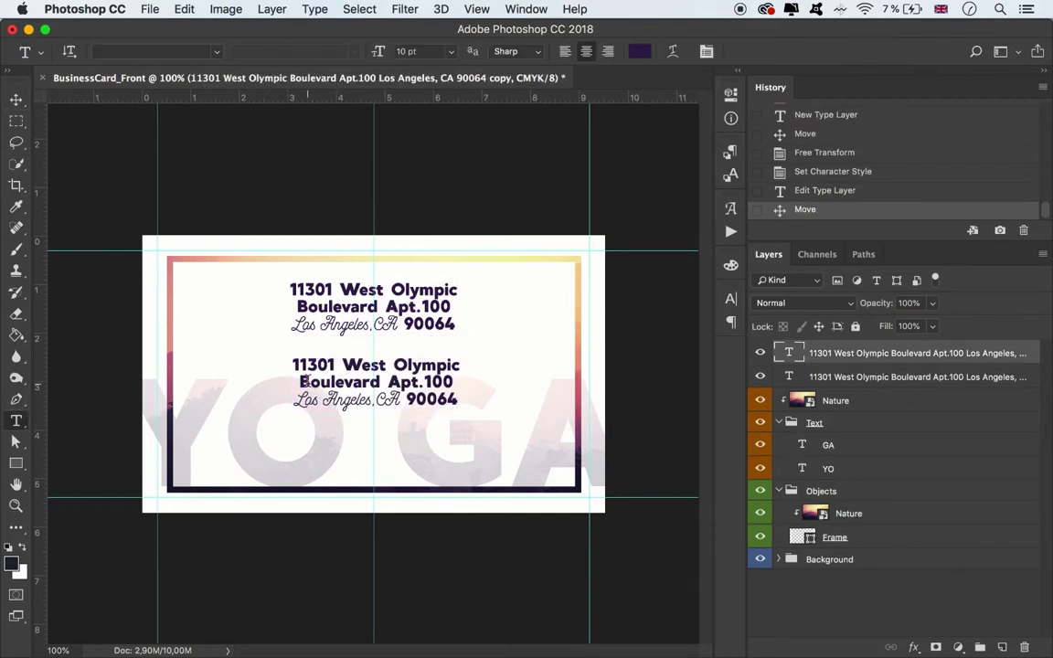
left_click(429, 364)
key("ctrl+a")
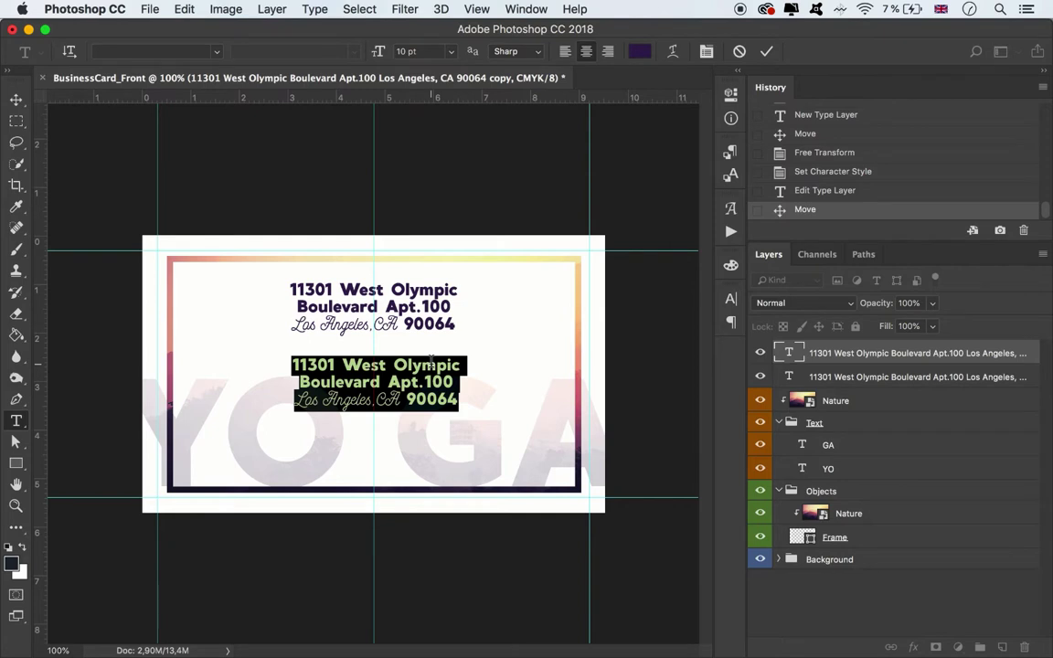
key("BackSpace")
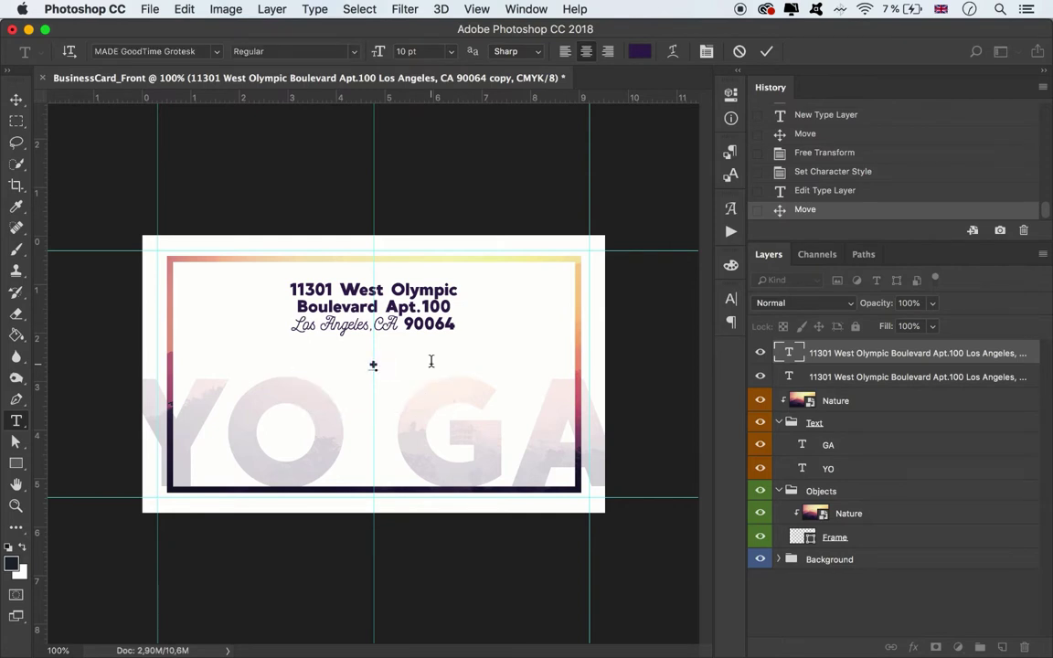
type("+ 00 12")
type("3 456")
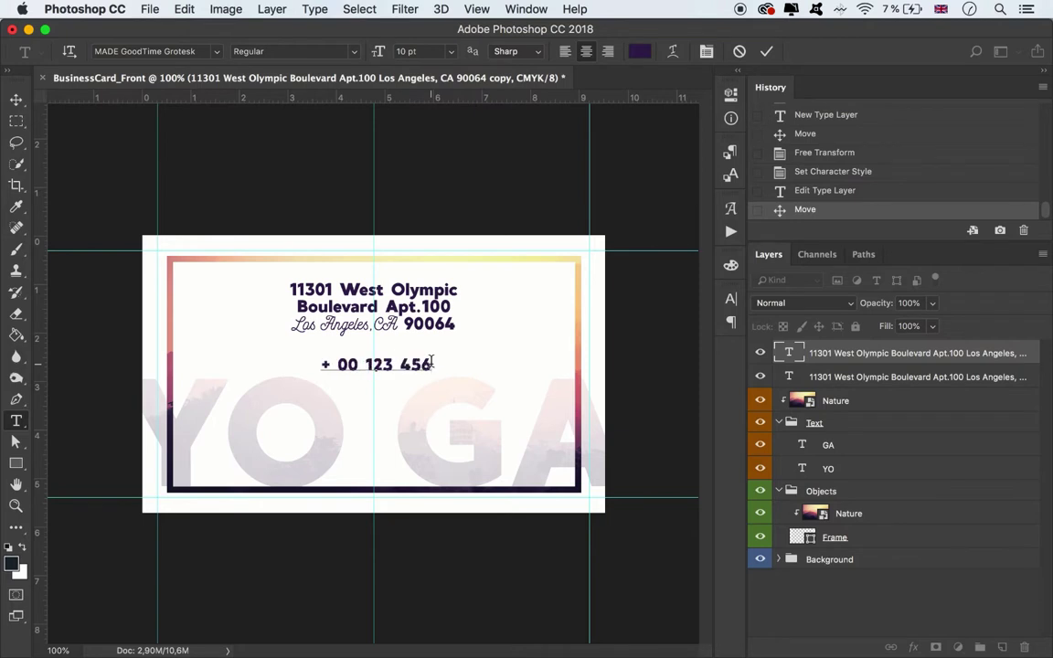
type(" 7")
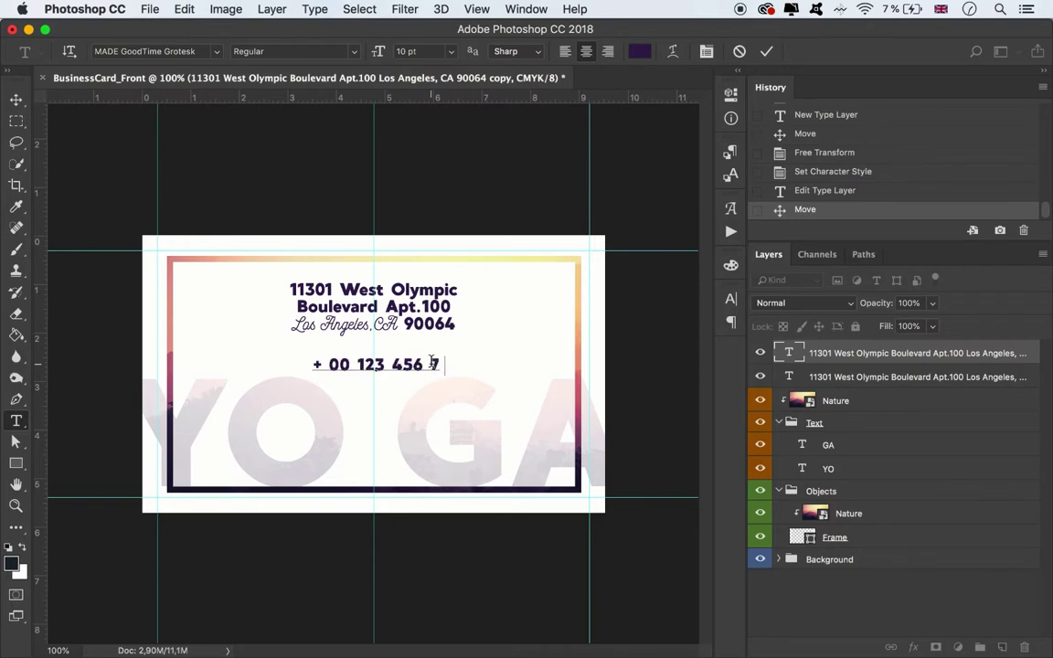
type("8 90 ")
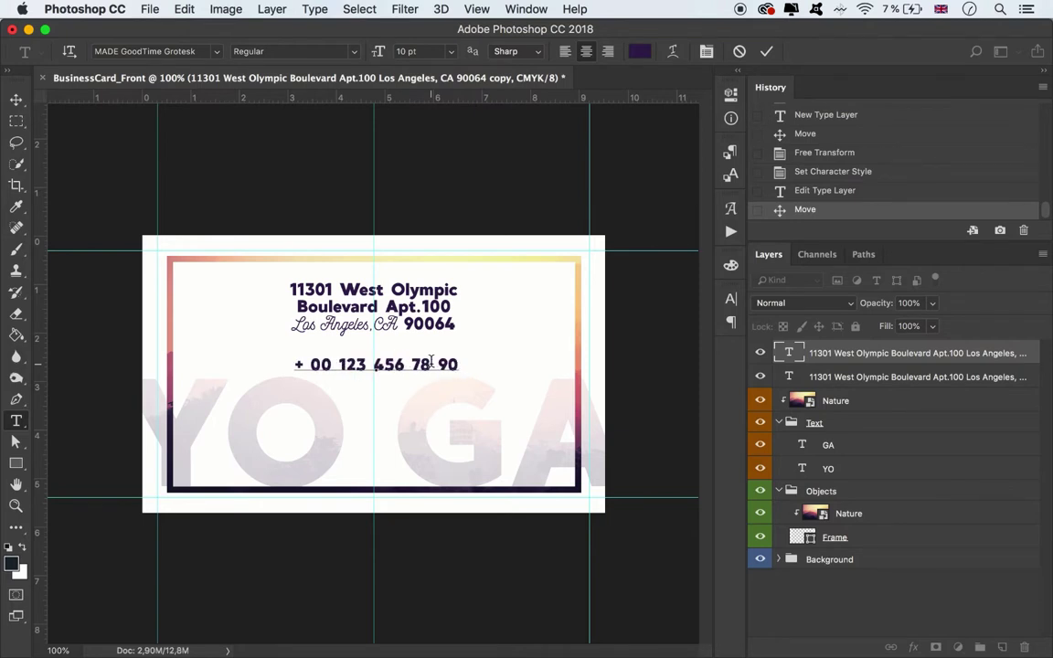
type("YOGA")
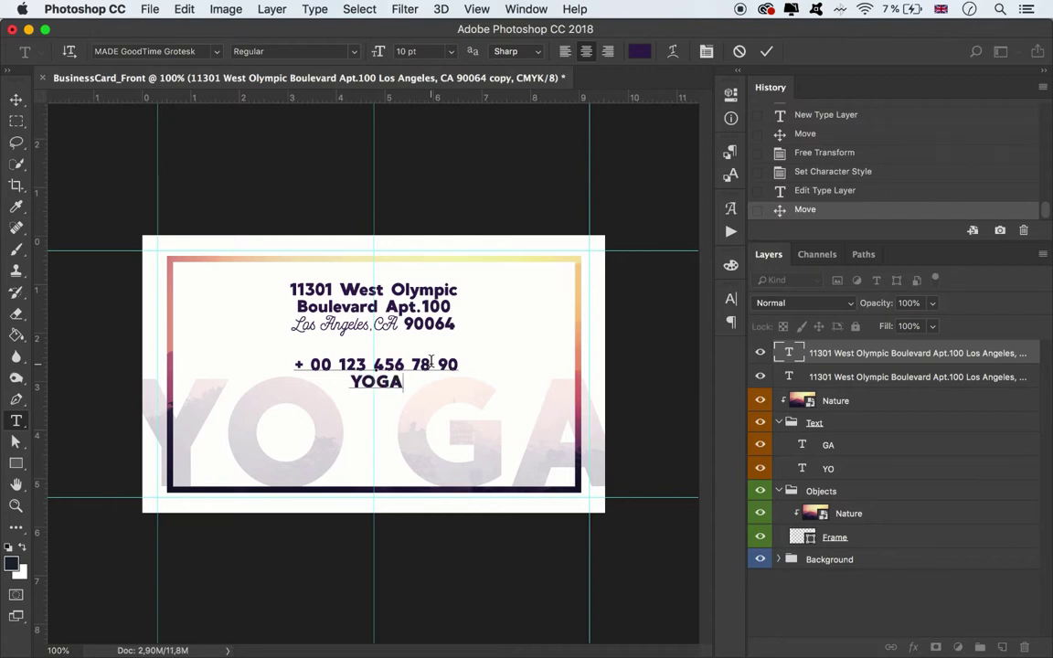
key("BackSpace")
key("BackSpace")
key("BackSpace")
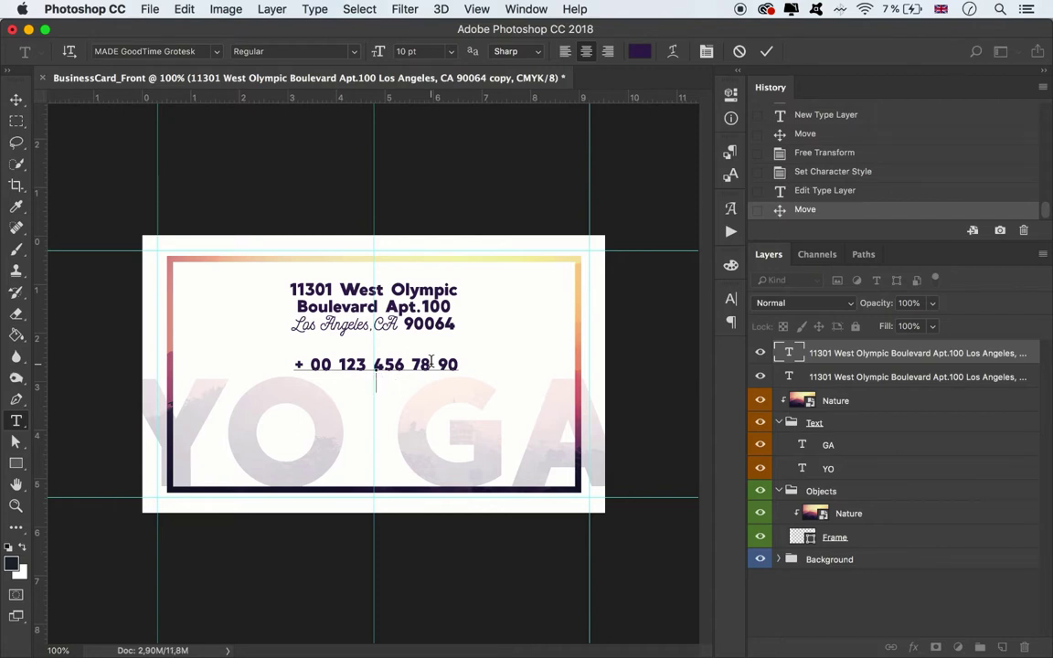
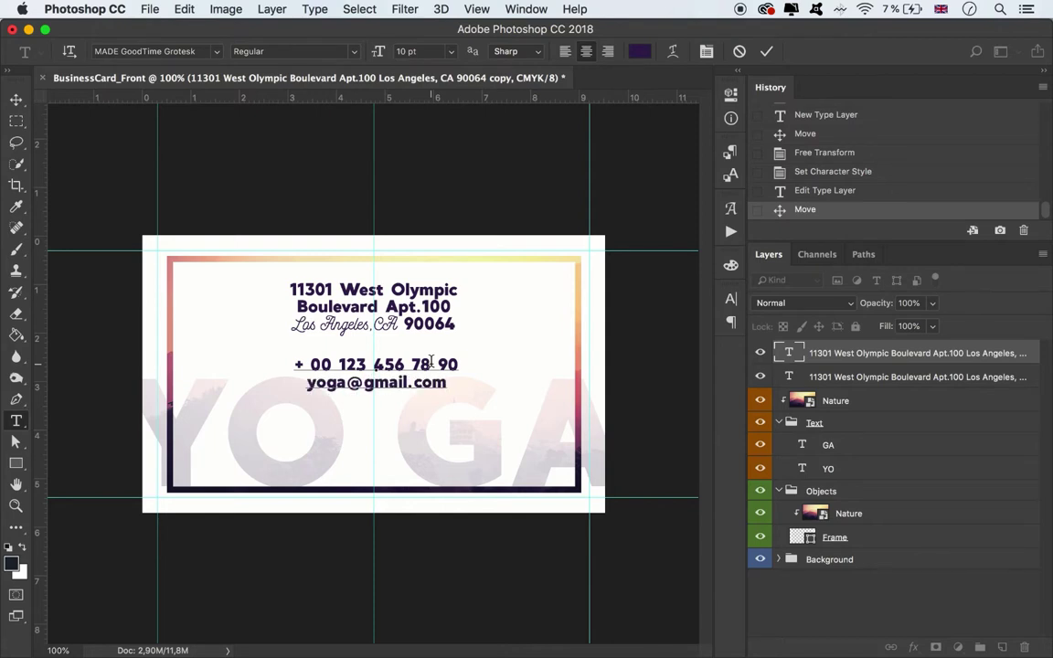
key("Return")
type("ww")
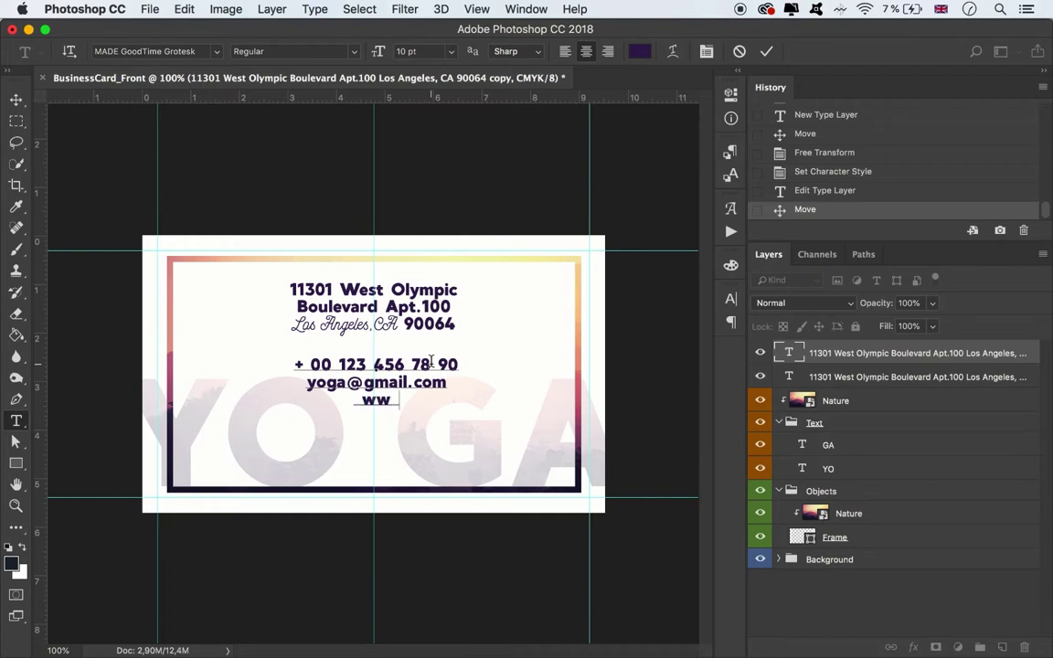
type("w.")
type("yoga.co")
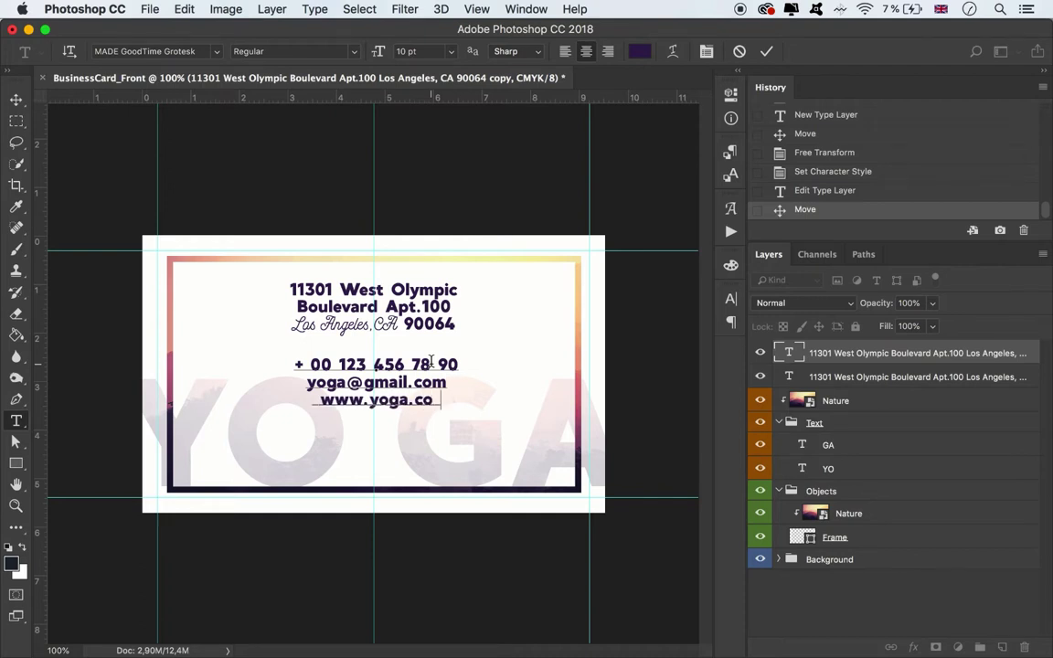
type("m")
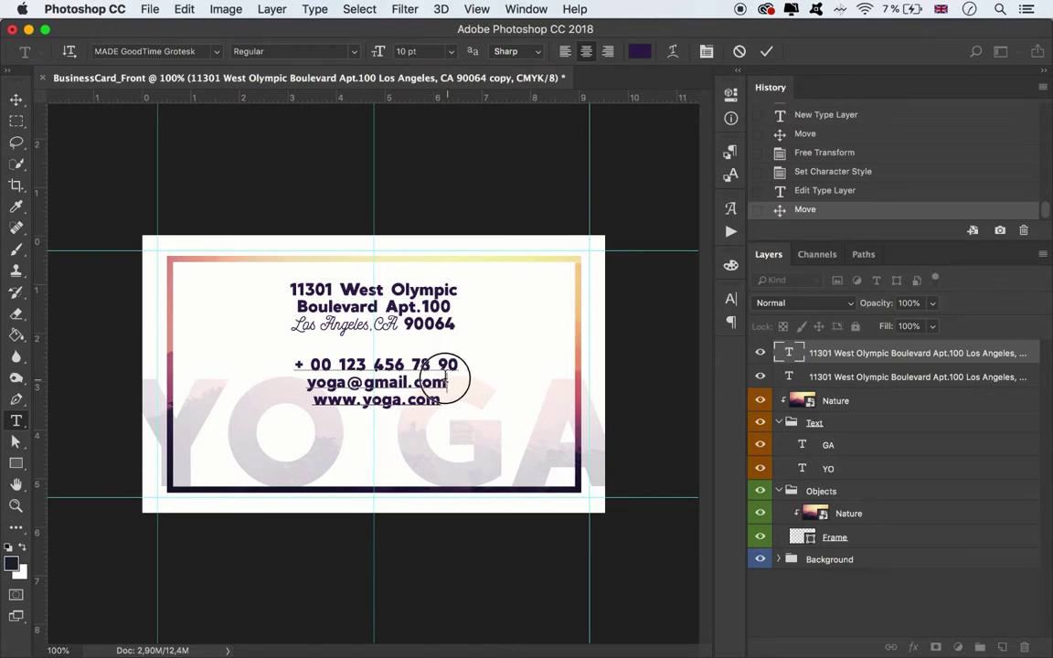
Set the phone and e-mail lines in MADE GoodTime Script.
left_click_drag(446, 384, 292, 362)
left_click(767, 53)
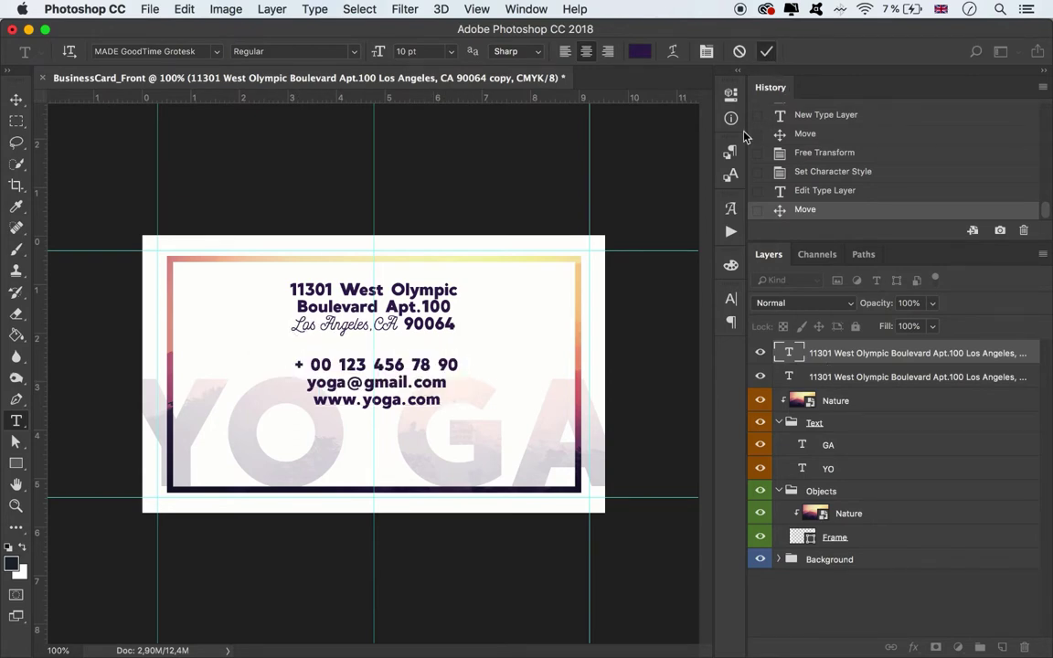
mouse_move(456, 379)
left_mouse_down()
mouse_move(278, 377)
mouse_move(277, 365)
left_mouse_up()
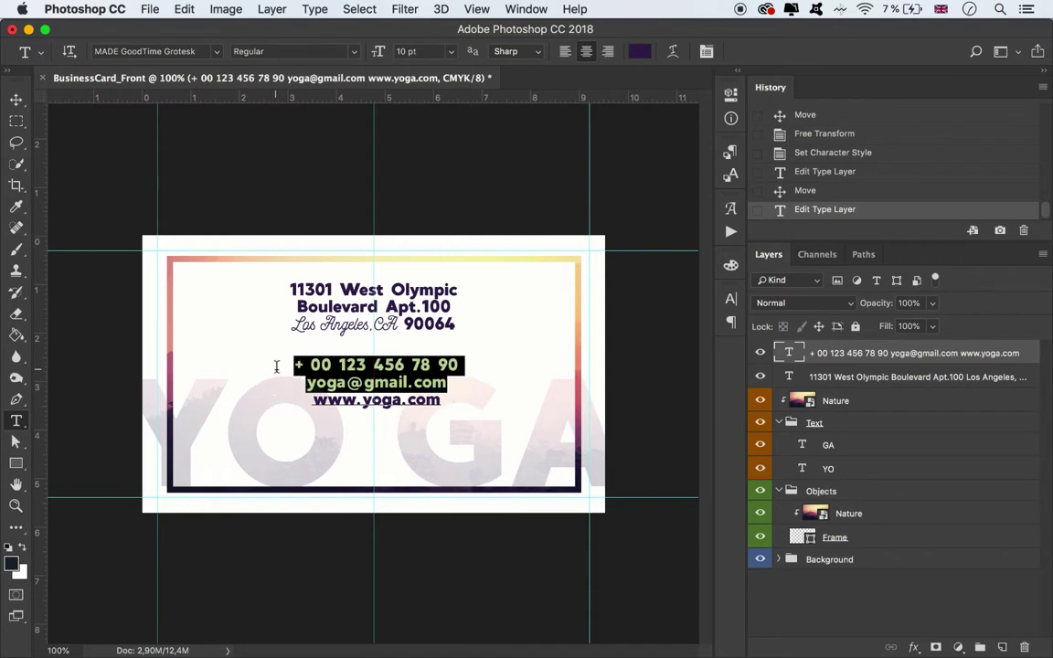
left_click(705, 51)
left_click(629, 320)
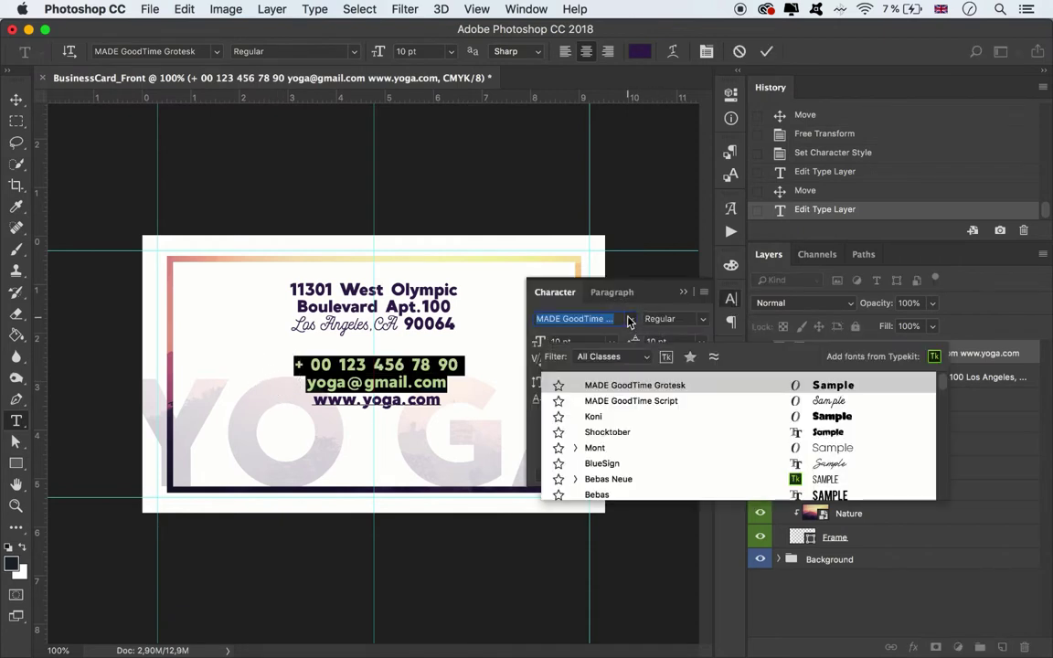
left_click(656, 401)
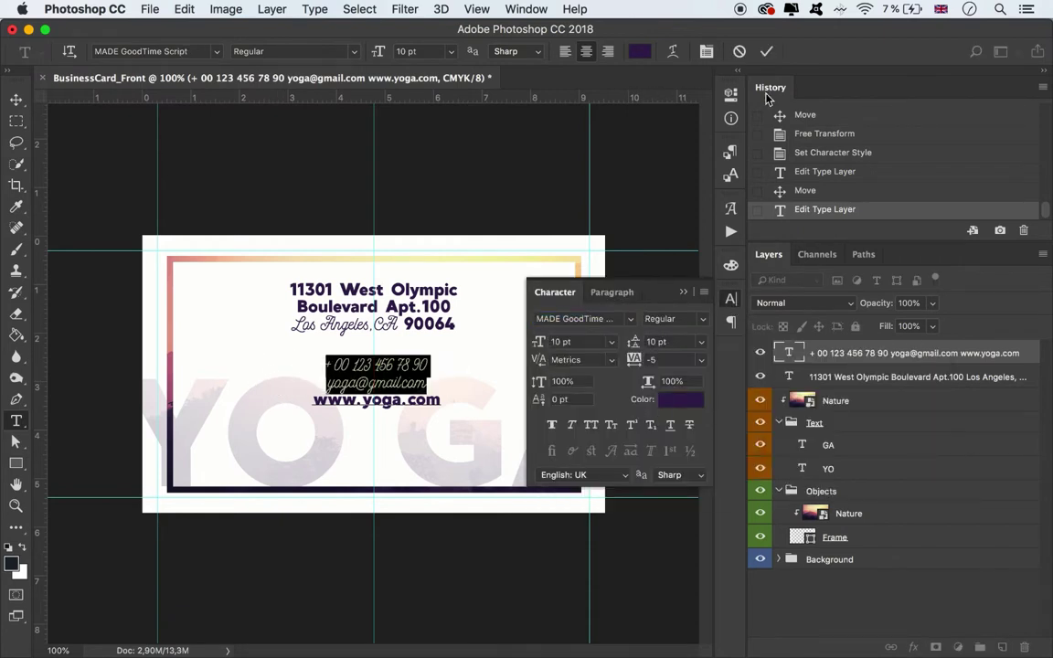
left_click(766, 51)
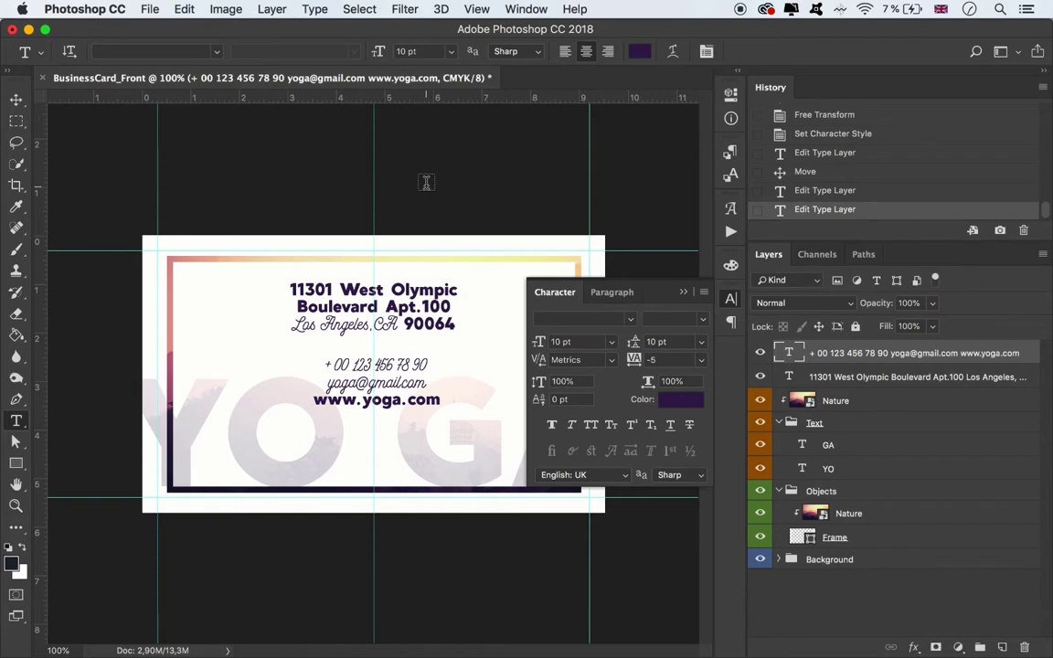
Nudge the contact text block one pixel left and two pixels up.
left_click(16, 98)
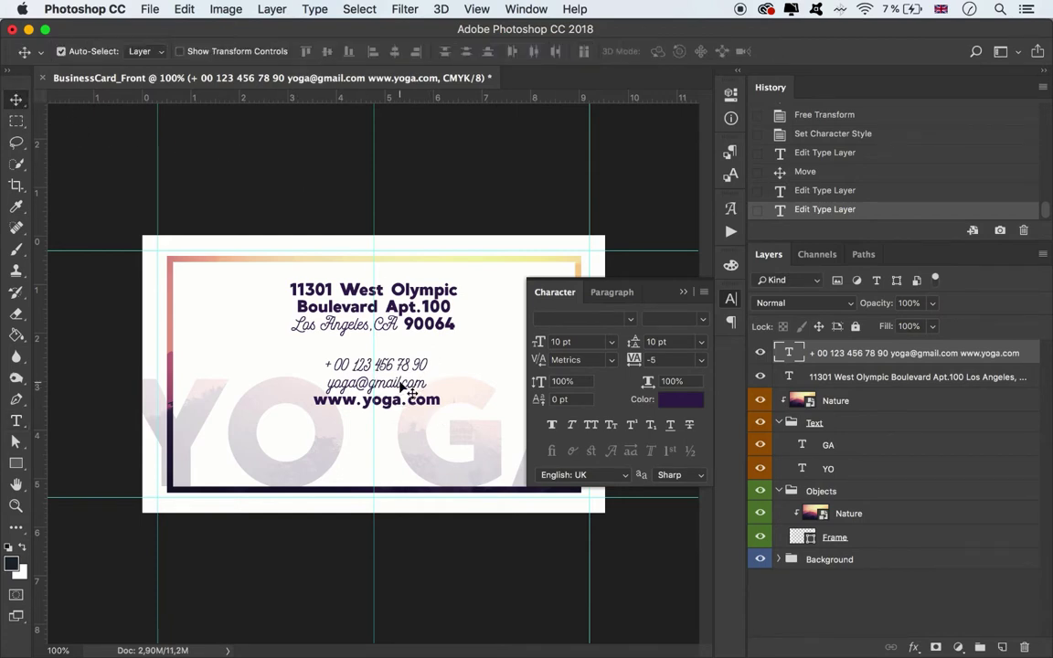
key("ctrl+t")
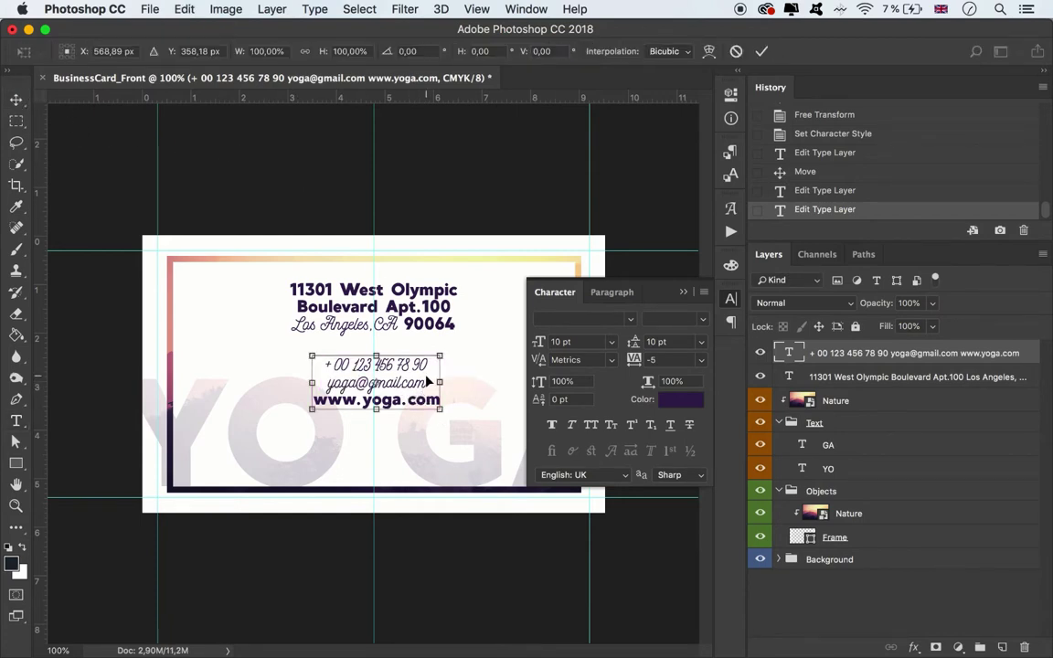
key("Left")
key("Left")
key("Left")
key("Left")
key("Up")
key("Up")
key("Up")
key("Up")
key("Up")
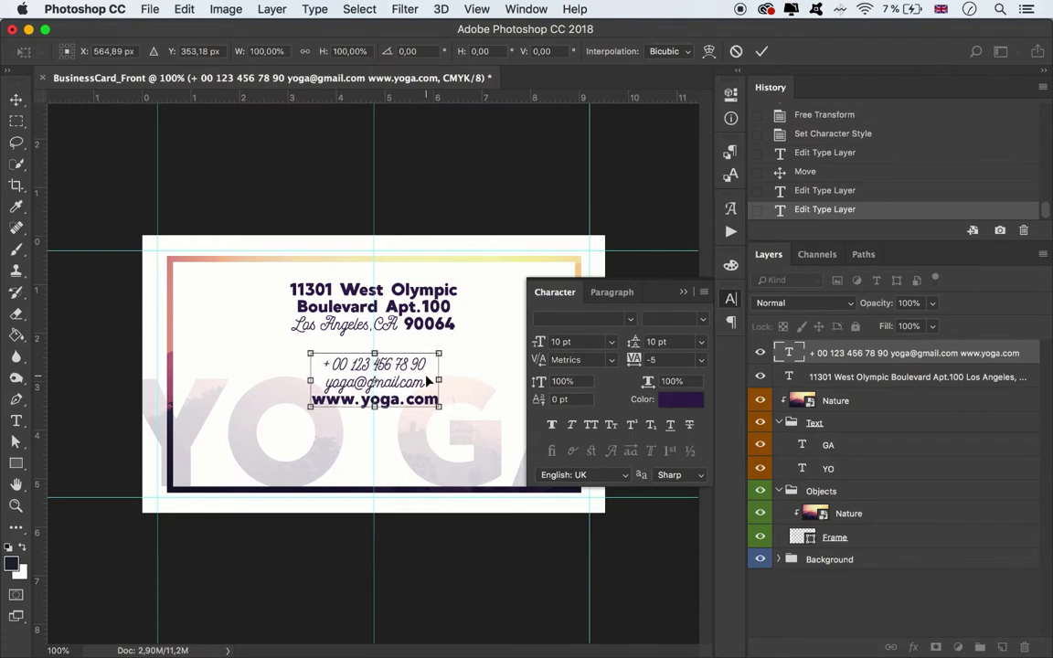
key("Up")
key("Up")
key("Up")
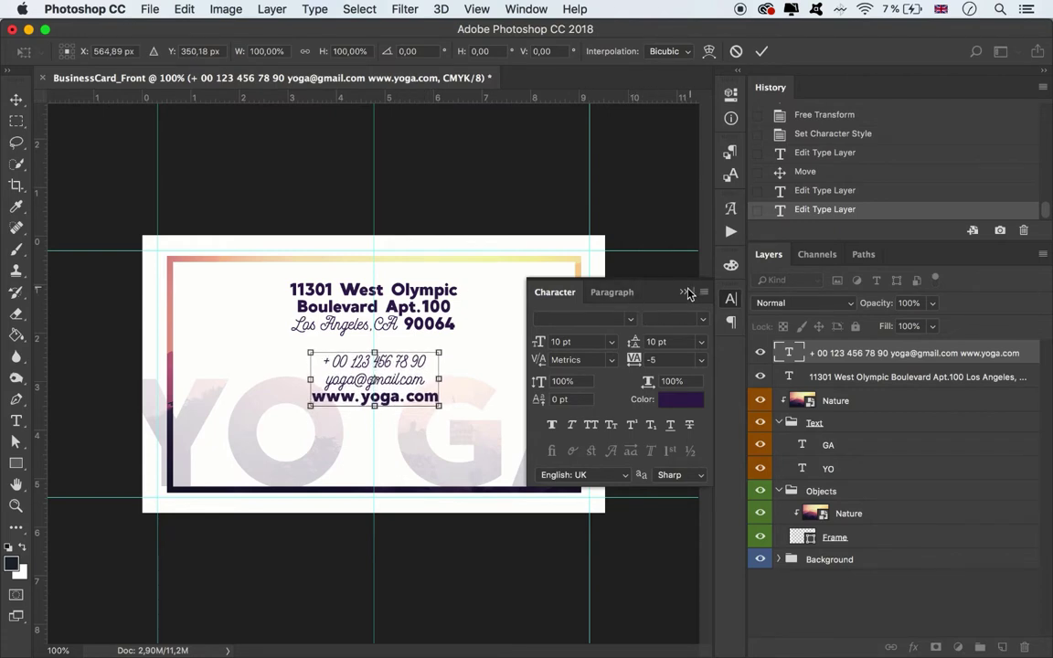
Drag the lotus image from the assets folder toward the card and commit the contact text position.
left_click(688, 293)
left_click(211, 634)
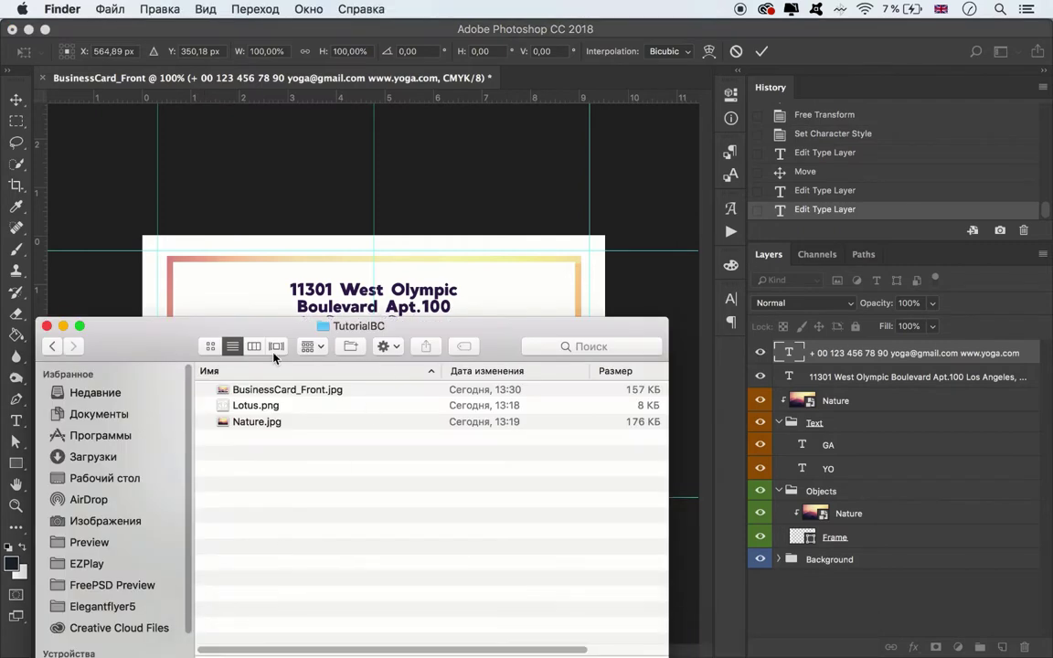
left_click_drag(240, 411, 245, 303)
left_click(762, 55)
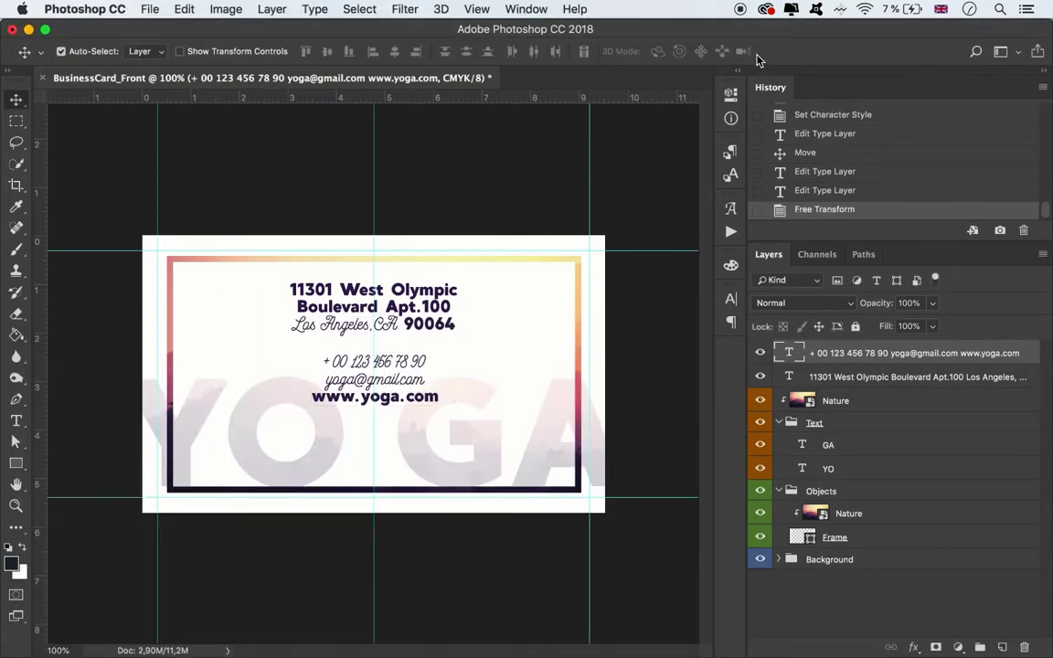
left_click(400, 359)
key("ctrl+t")
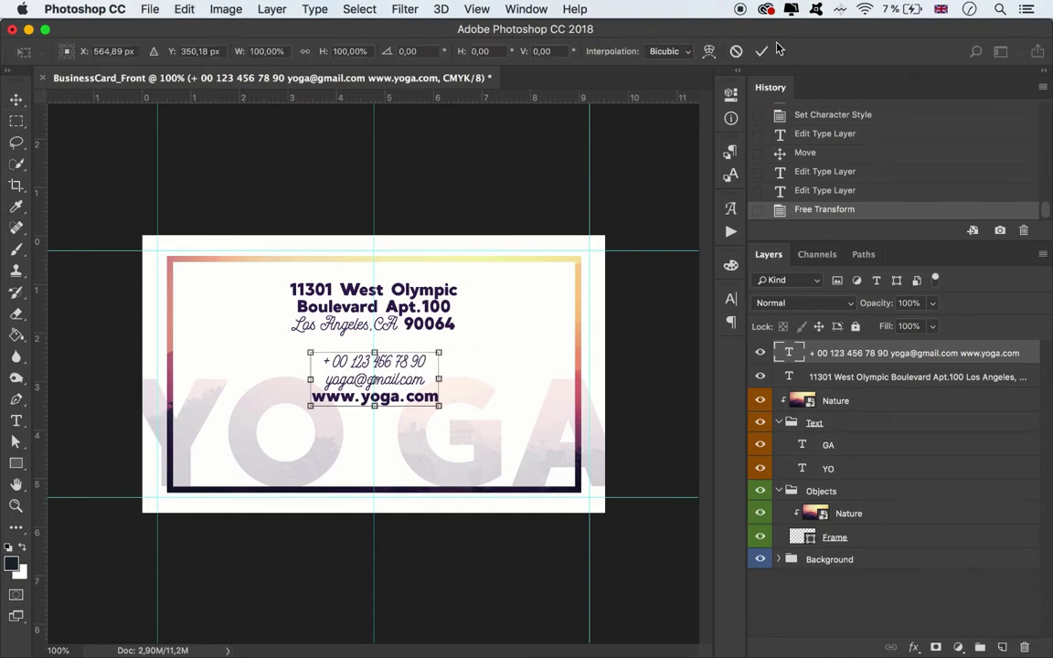
left_click(761, 51)
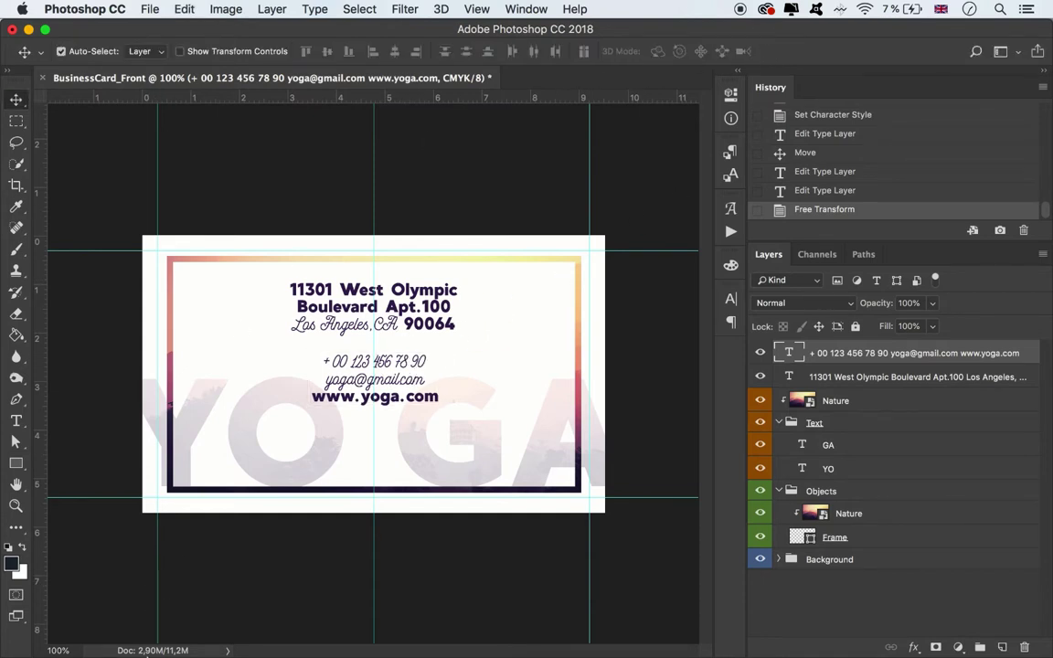
Drag Lotus.png onto the card, scale it to 15%, and centre it below the contact text.
left_click(209, 633)
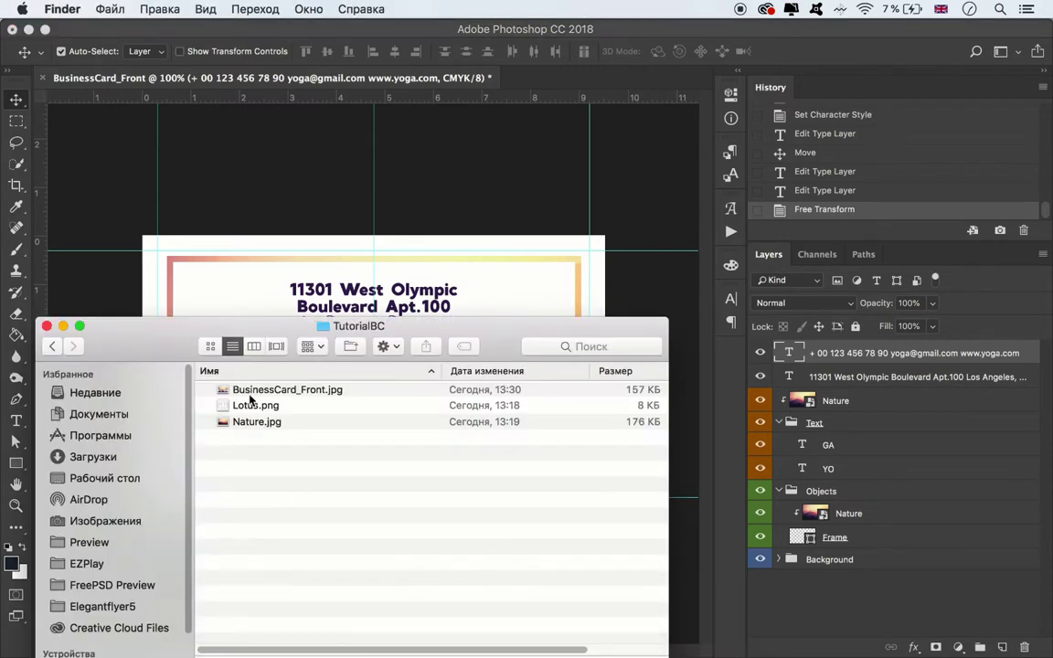
left_click_drag(243, 408, 485, 285)
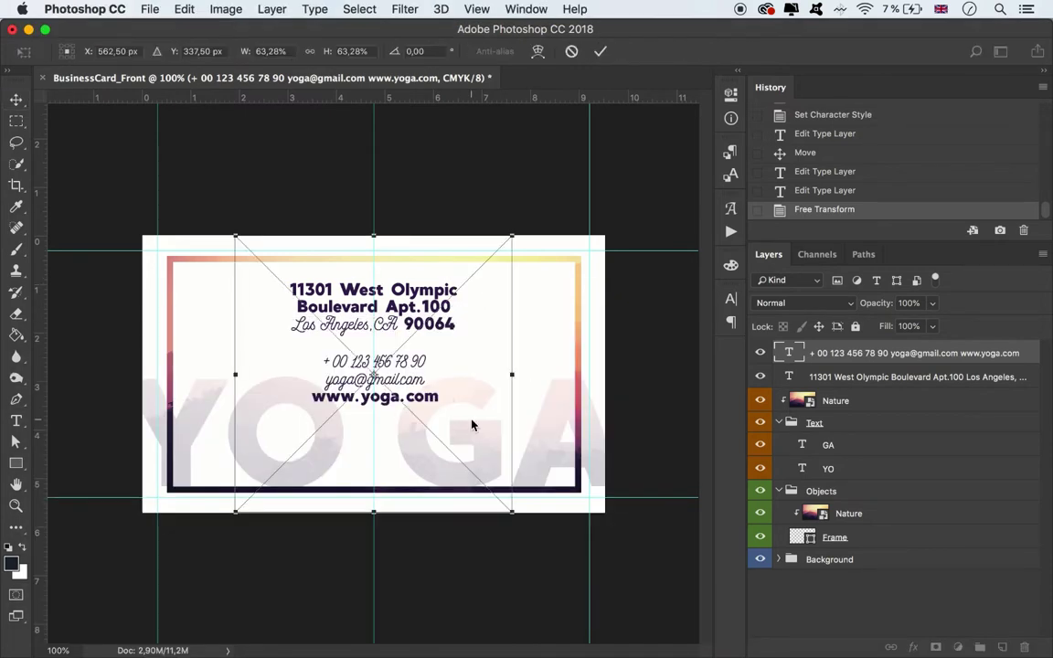
left_click_drag(235, 236, 459, 372)
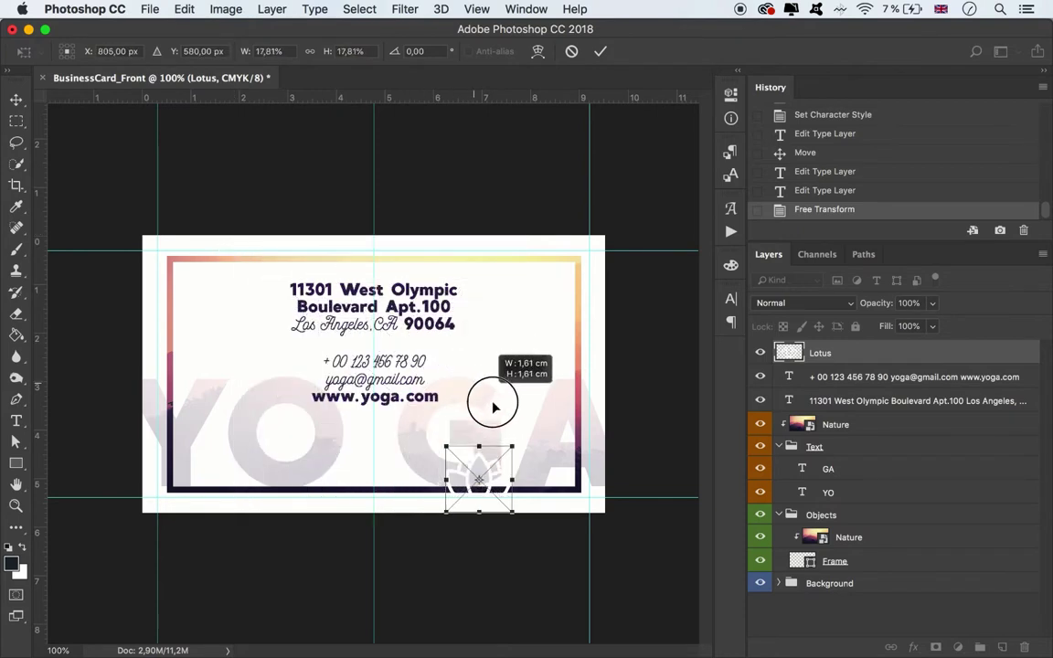
left_click_drag(458, 372, 486, 399)
mouse_move(476, 464)
left_mouse_down()
mouse_move(375, 441)
mouse_move(374, 465)
left_mouse_up()
Commit the lotus placement and select both contact text layers for grouping.
left_click(598, 52)
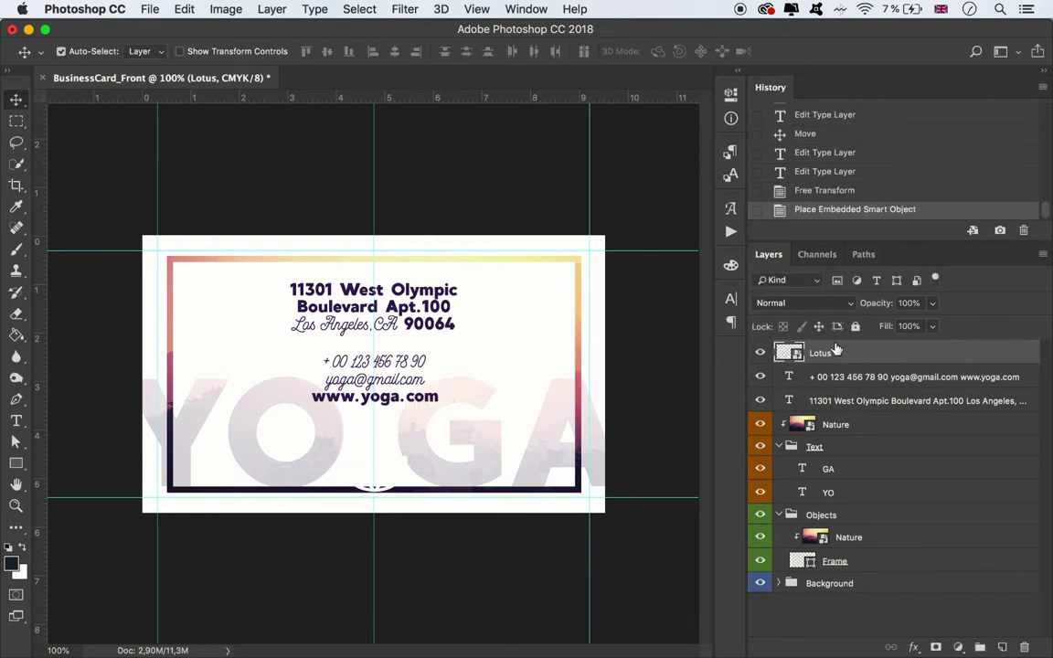
left_click(871, 384)
mouse_move(865, 402)
left_mouse_down()
mouse_move(891, 423)
mouse_move(882, 400)
left_mouse_up()
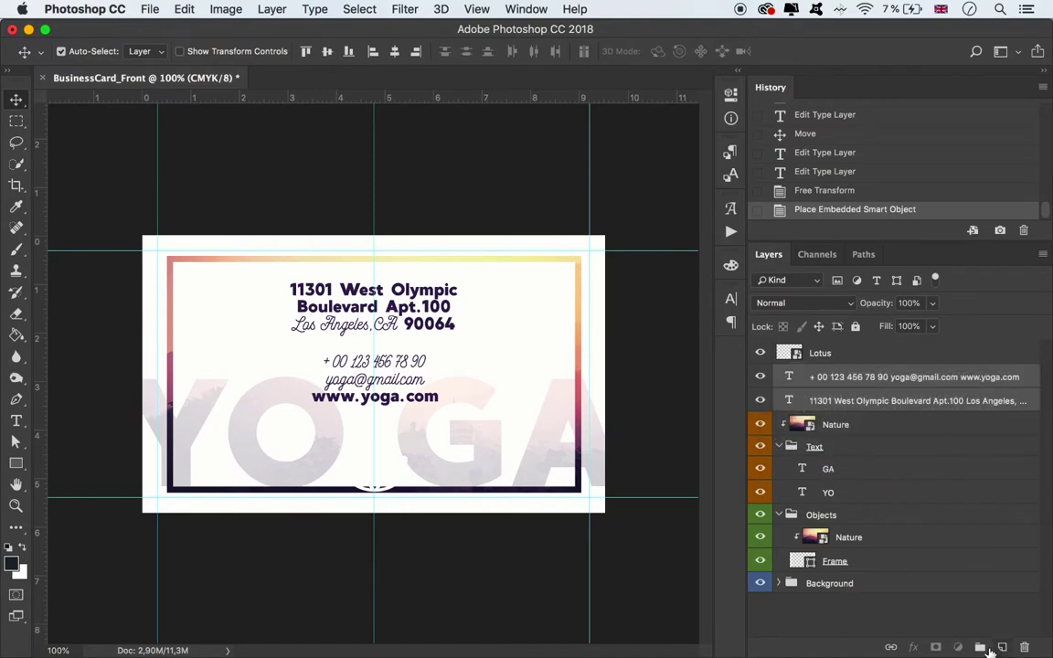
Group the two contact text layers, label the group yellow, and name it 'Text Deatil'.
left_click(980, 647)
right_click(775, 374)
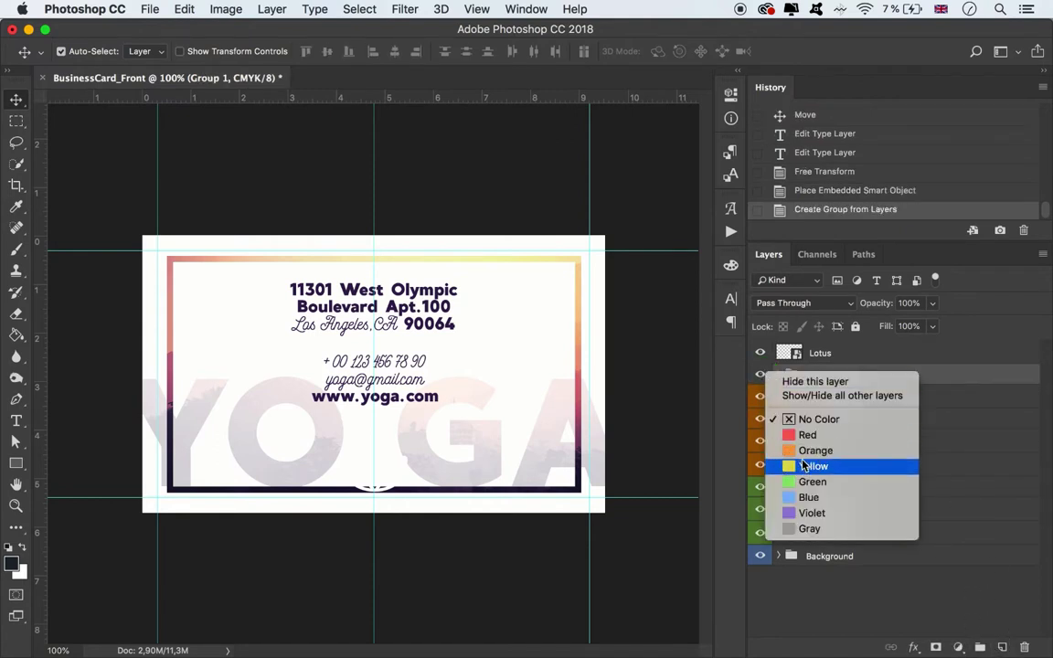
left_click(803, 466)
double_click(821, 375)
type("Text Deatil")
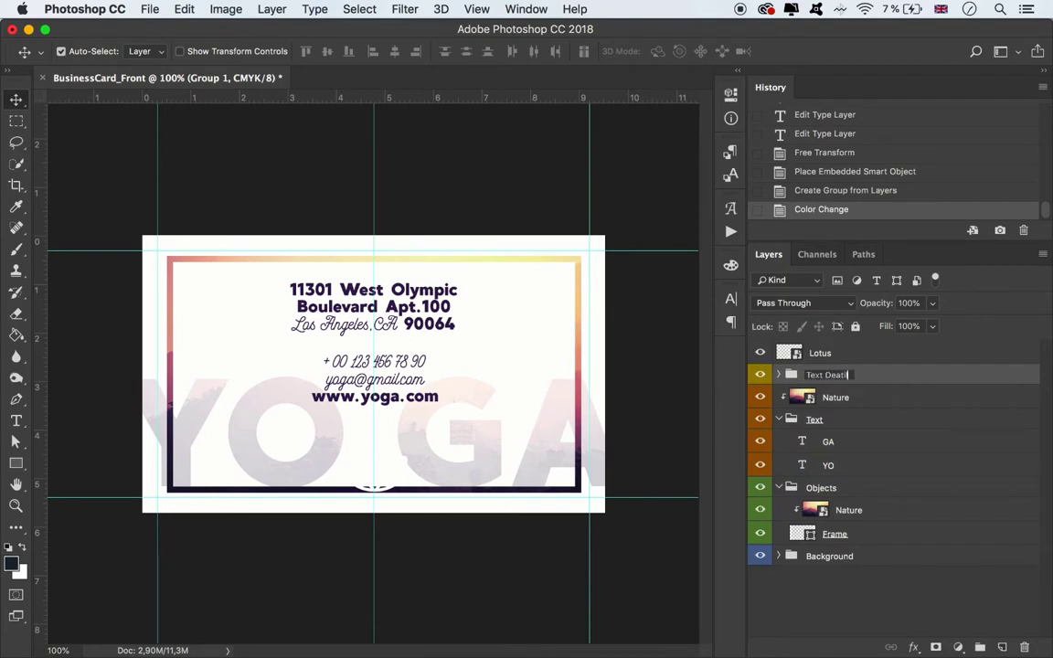
Rename the Text group to 'Title Text' and move the Lotus layer into Objects.
double_click(812, 420)
type("Title")
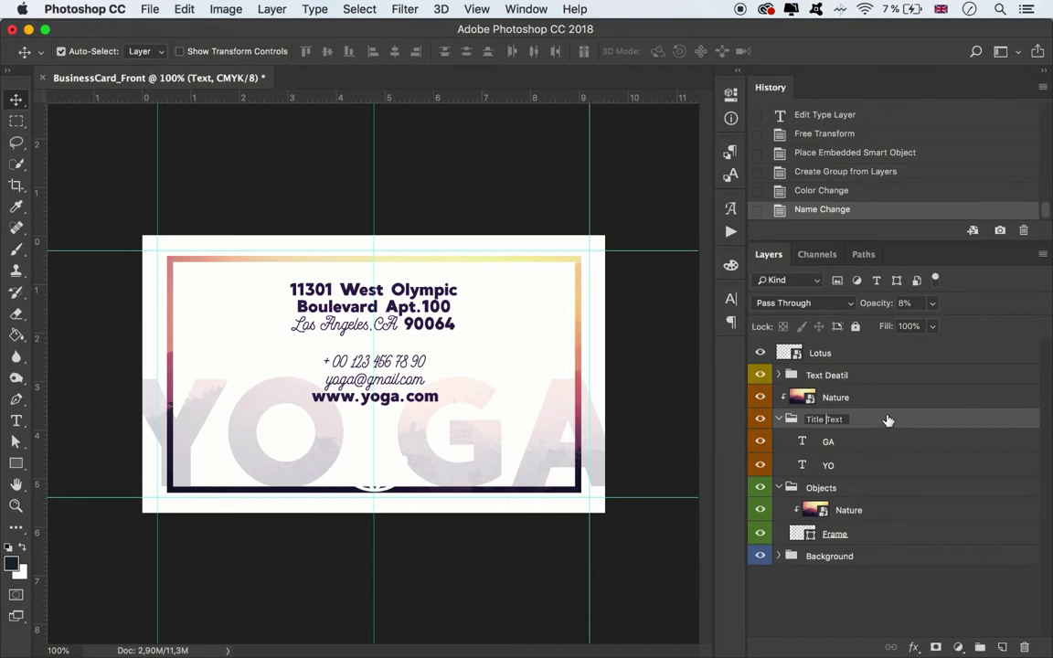
key("Return")
left_click(777, 421)
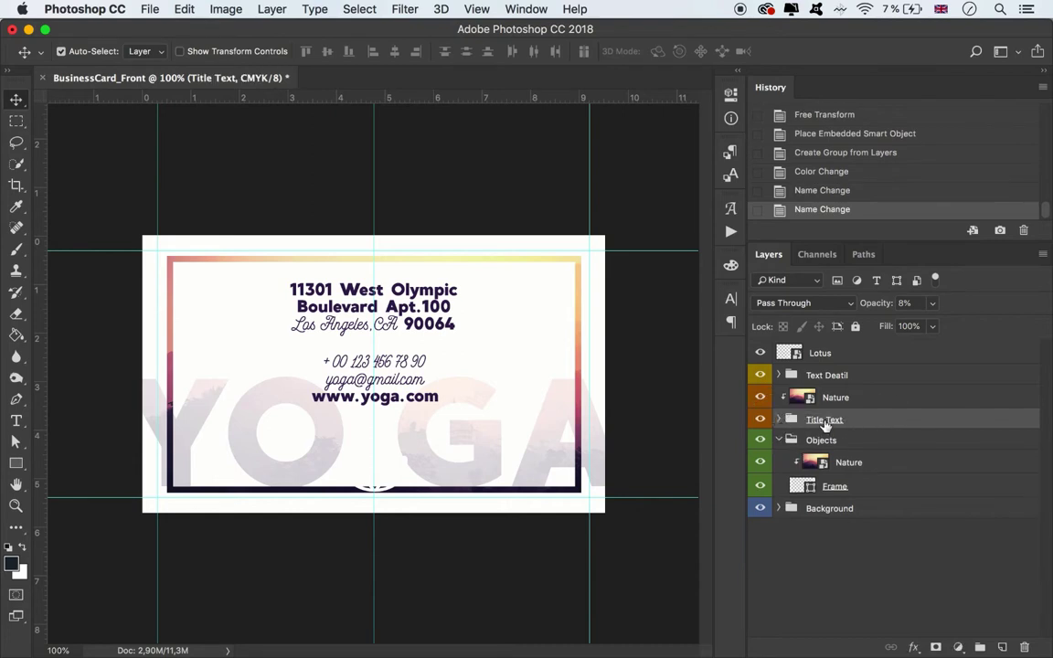
left_click_drag(831, 362, 850, 454)
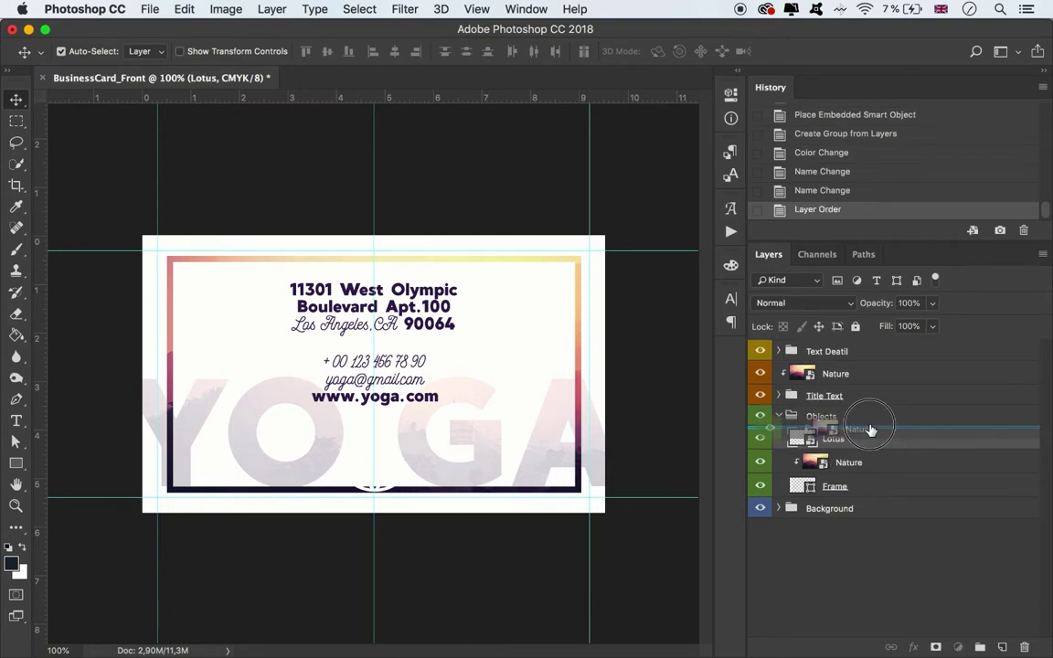
Copy the Nature photo above Lotus, clip it, and rename the copy 'Nature'.
left_click_drag(859, 462, 863, 440)
left_click(795, 450, "alt")
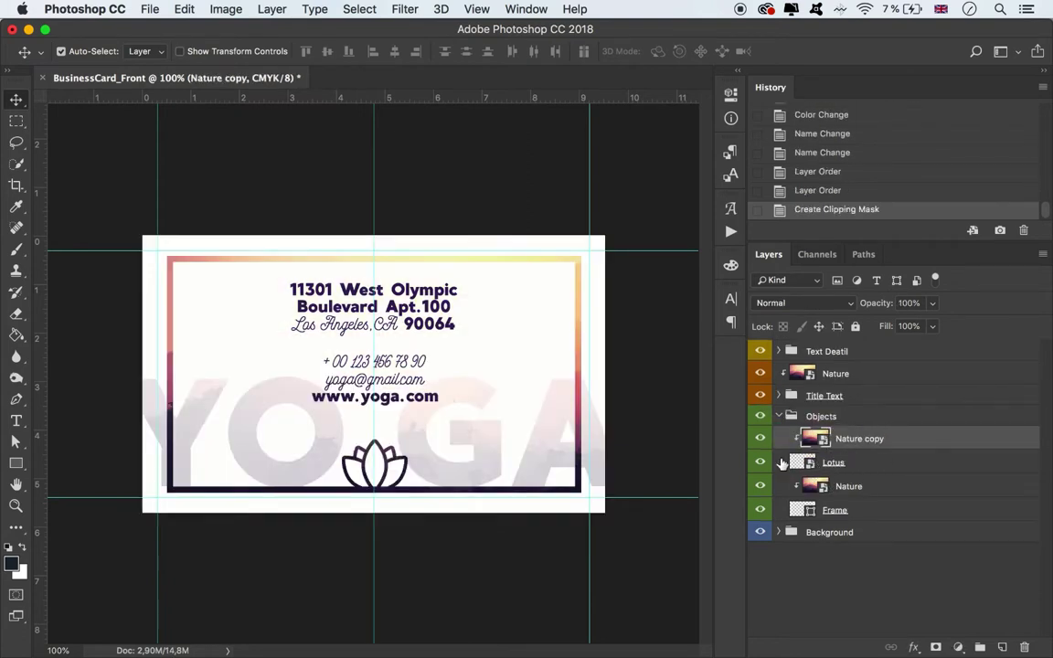
double_click(875, 439)
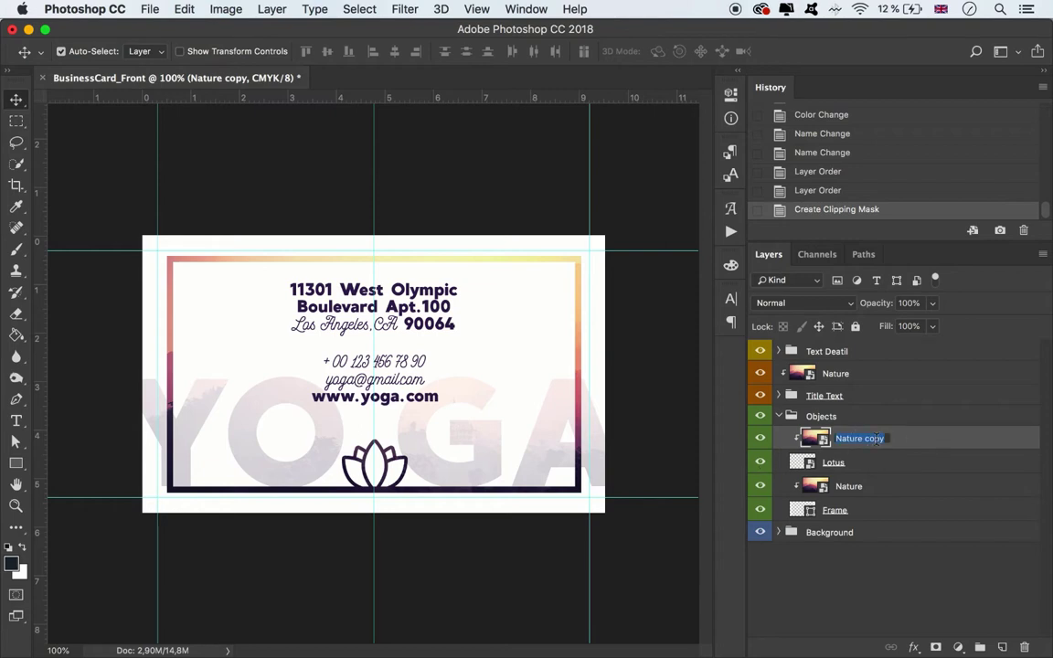
double_click(882, 439)
key("Return")
Thin the Frame layer's stroke to 9 px.
left_click(845, 505)
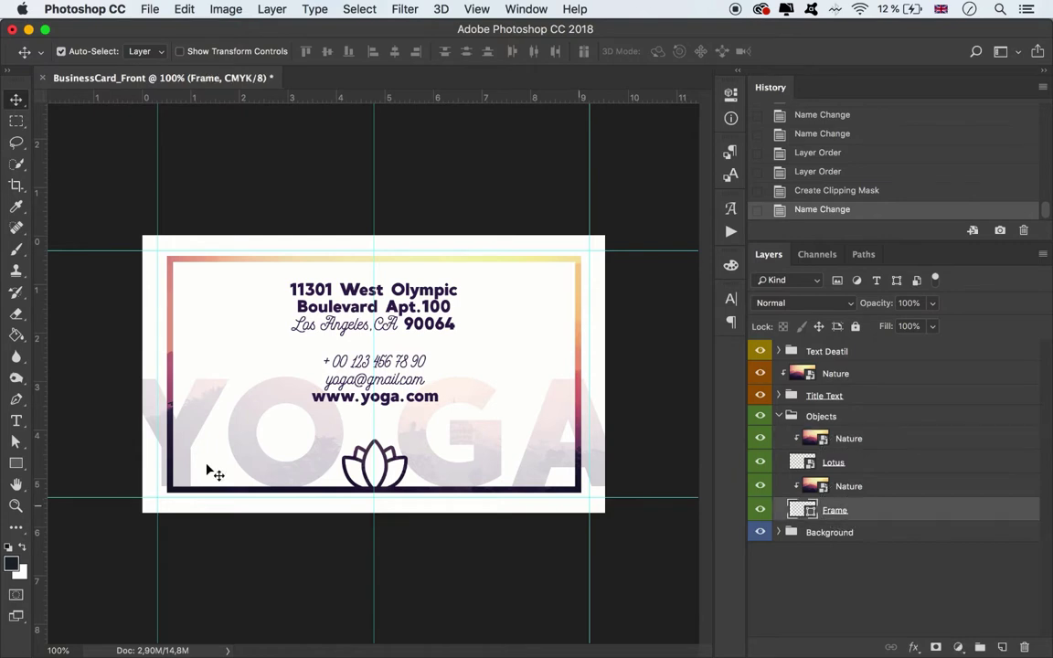
left_click(17, 440)
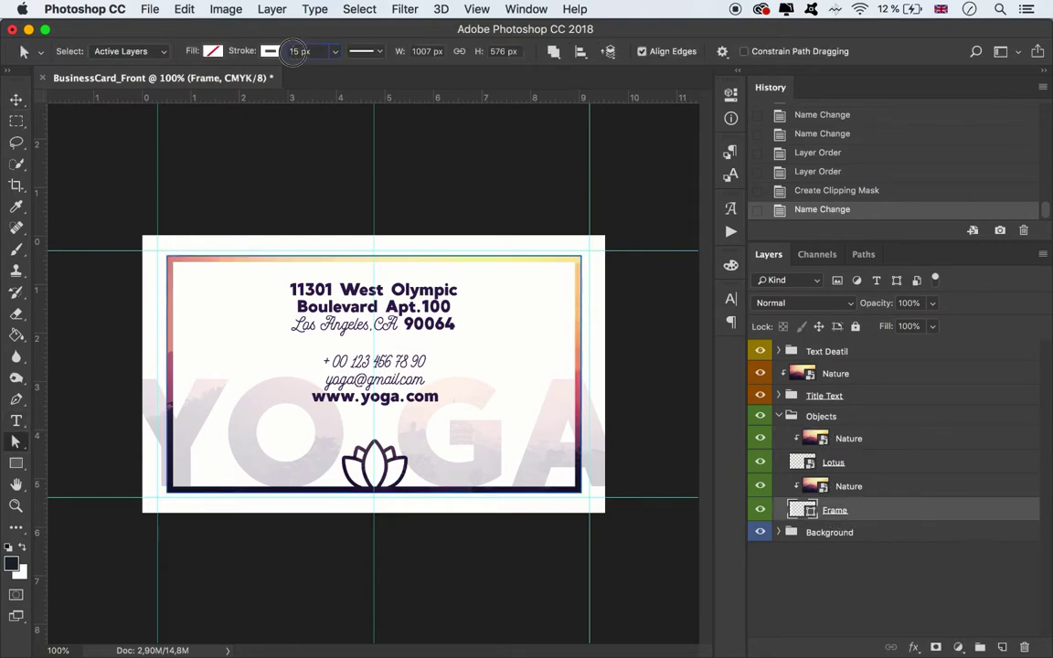
left_click(296, 51)
type("9")
key("Return")
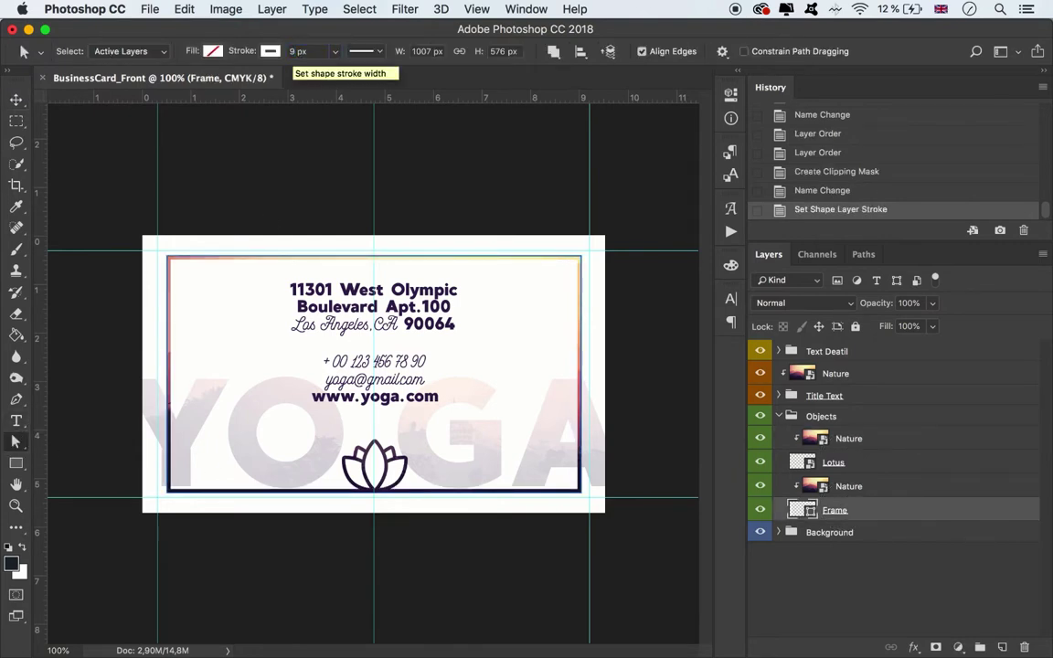
left_click(17, 98)
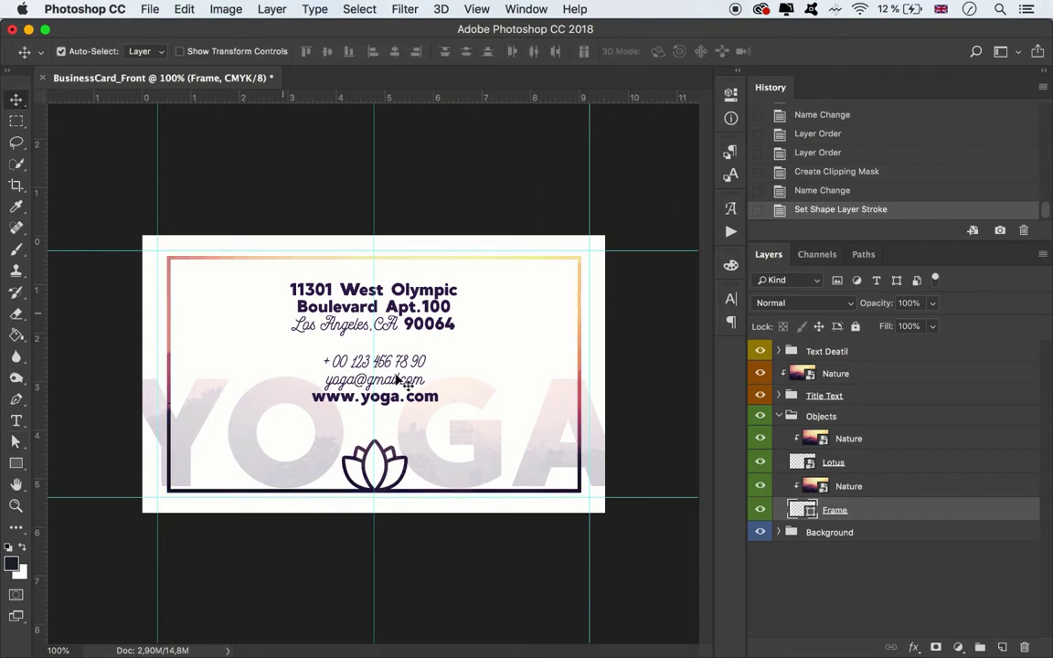
Nudge the Lotus layer down three pixels and zoom in on the card.
left_click(395, 464)
left_click(831, 463)
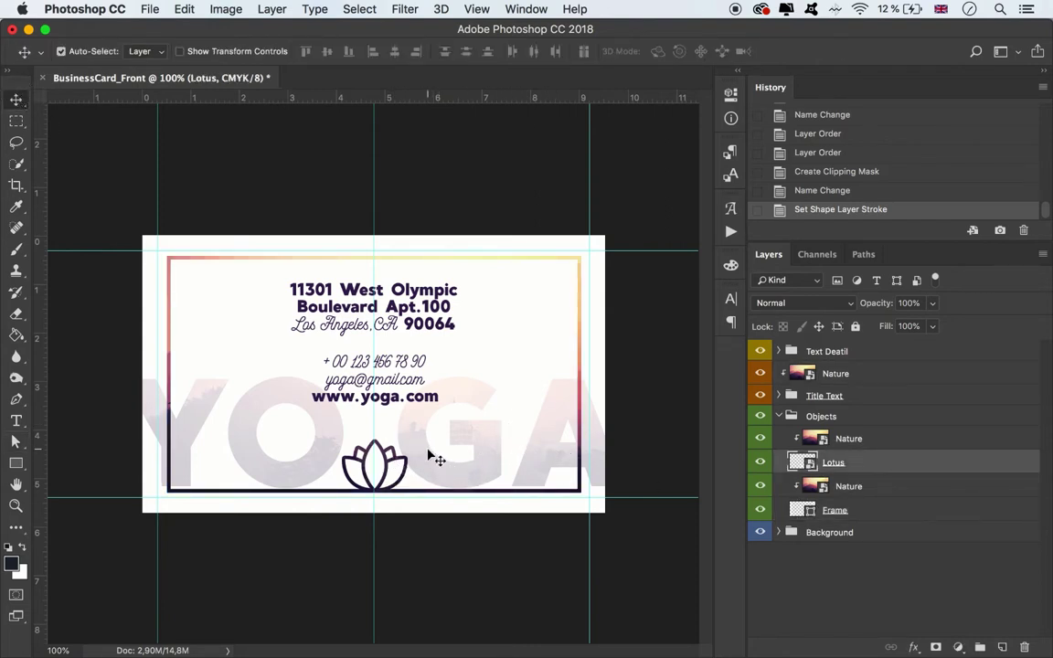
key("Down")
key("Down")
key("Down")
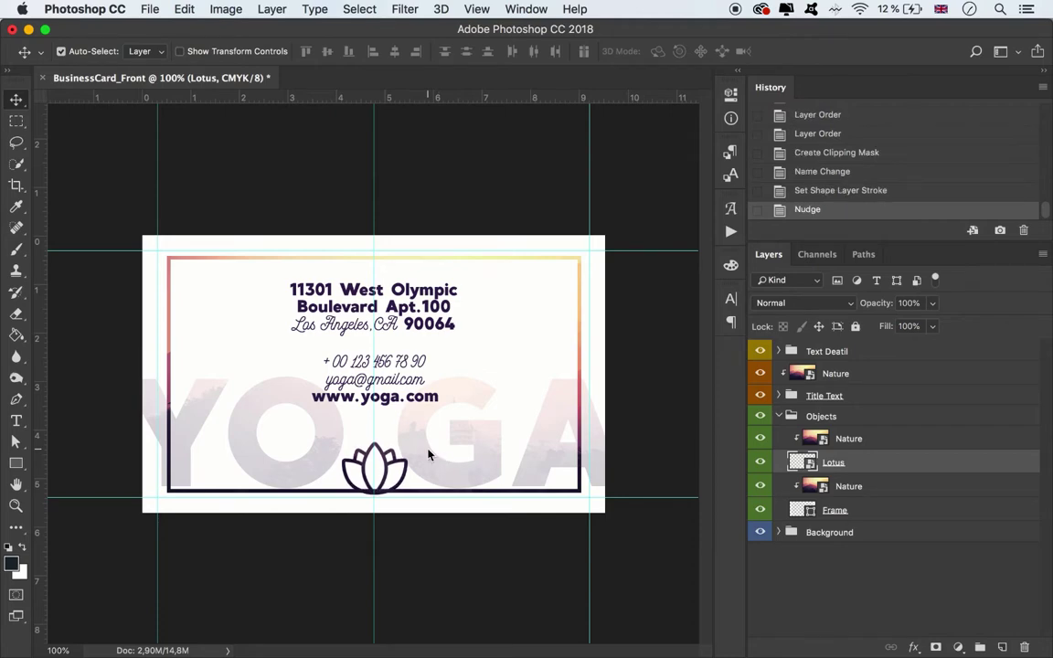
key("Down")
key("Down")
key("Down")
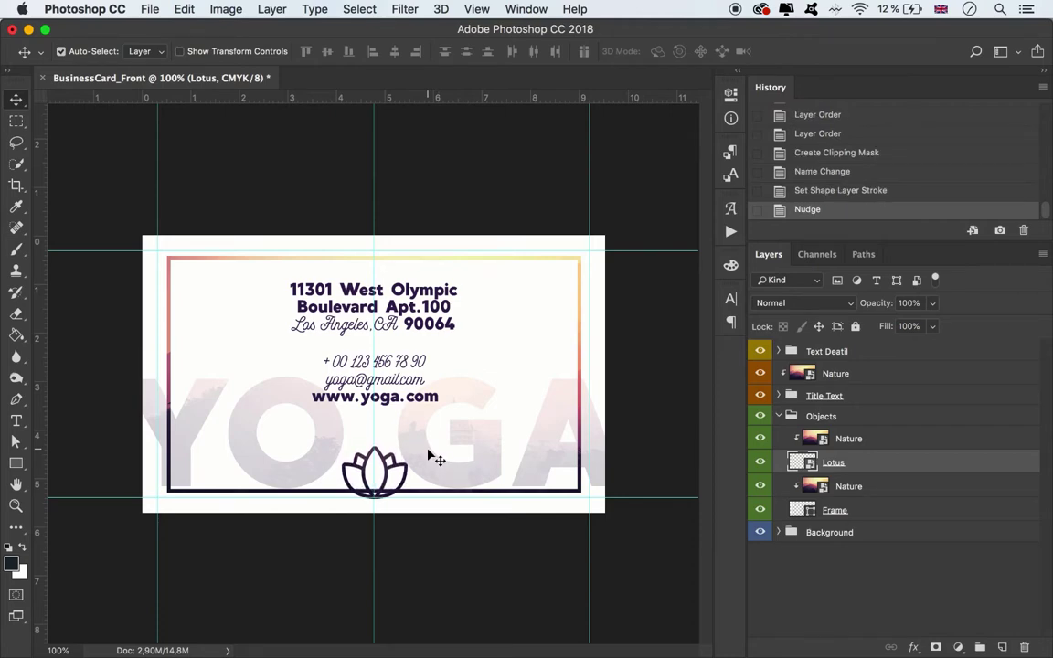
key("Down")
key("super+plus")
key("super+plus")
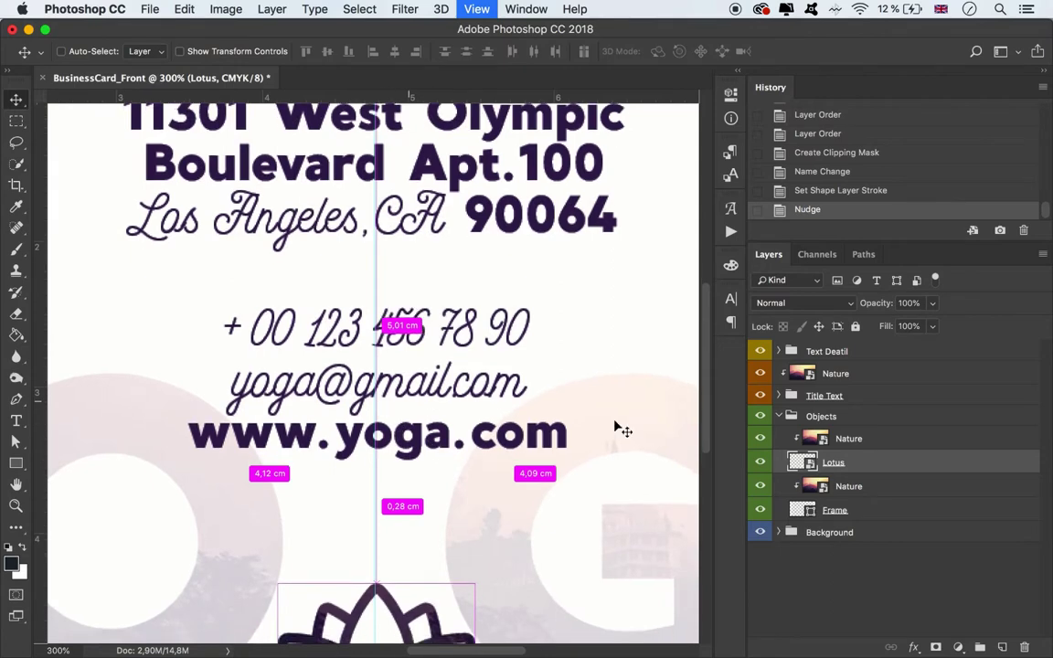
Zoom in on the lotus and rasterize the Lotus layer.
scroll(585, 434, "down", 5)
scroll(585, 439, "down", 2)
key("super+plus")
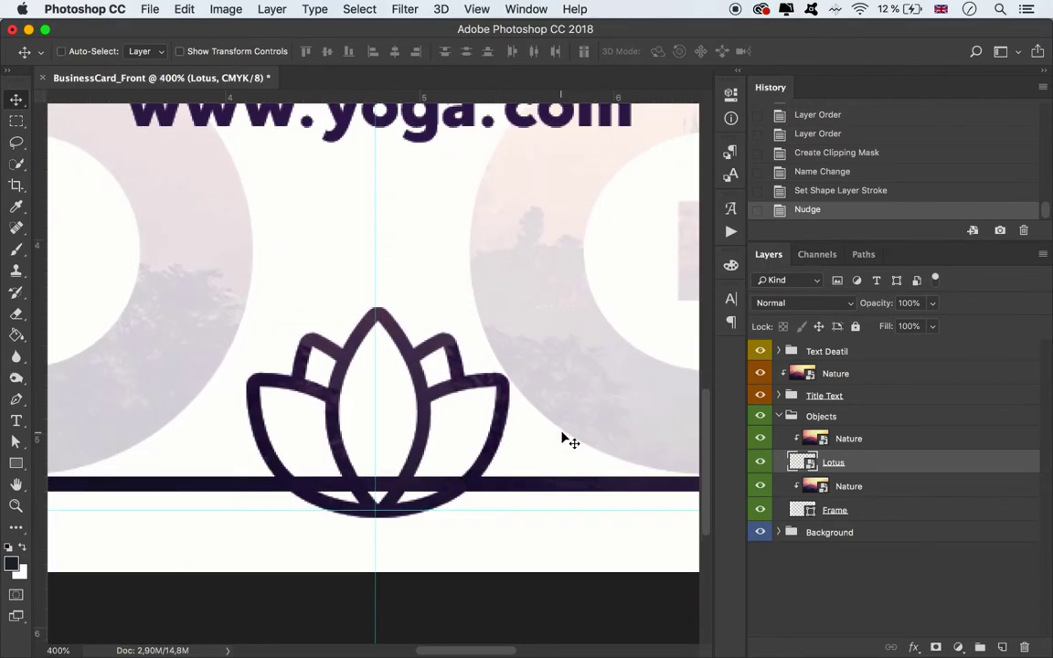
key("super+plus")
key("super+plus")
scroll(582, 429, "down", 2)
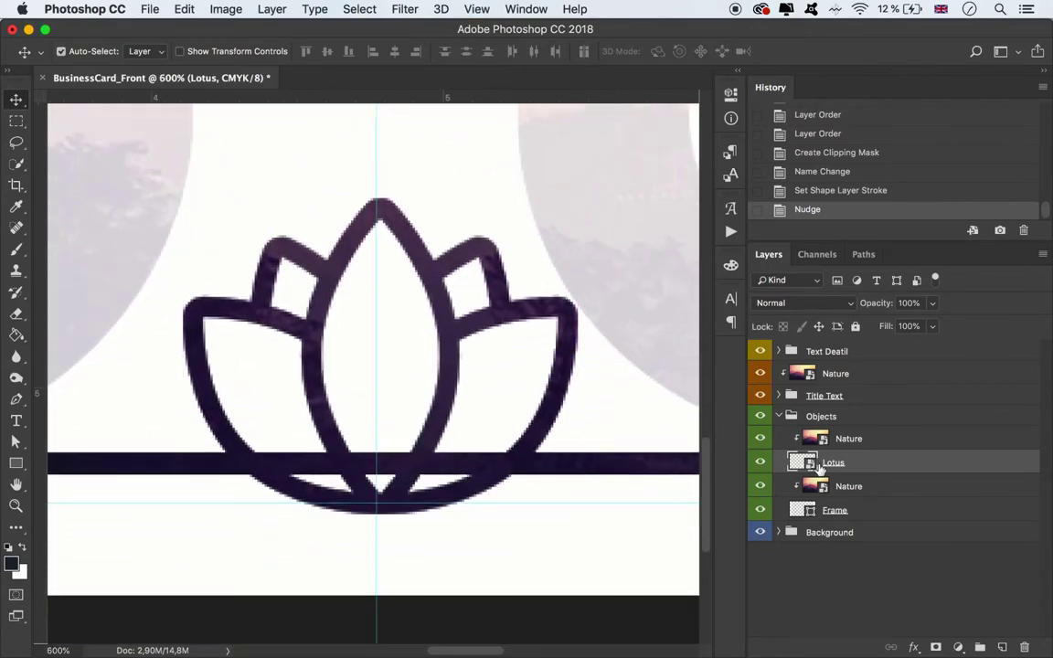
right_click(874, 466)
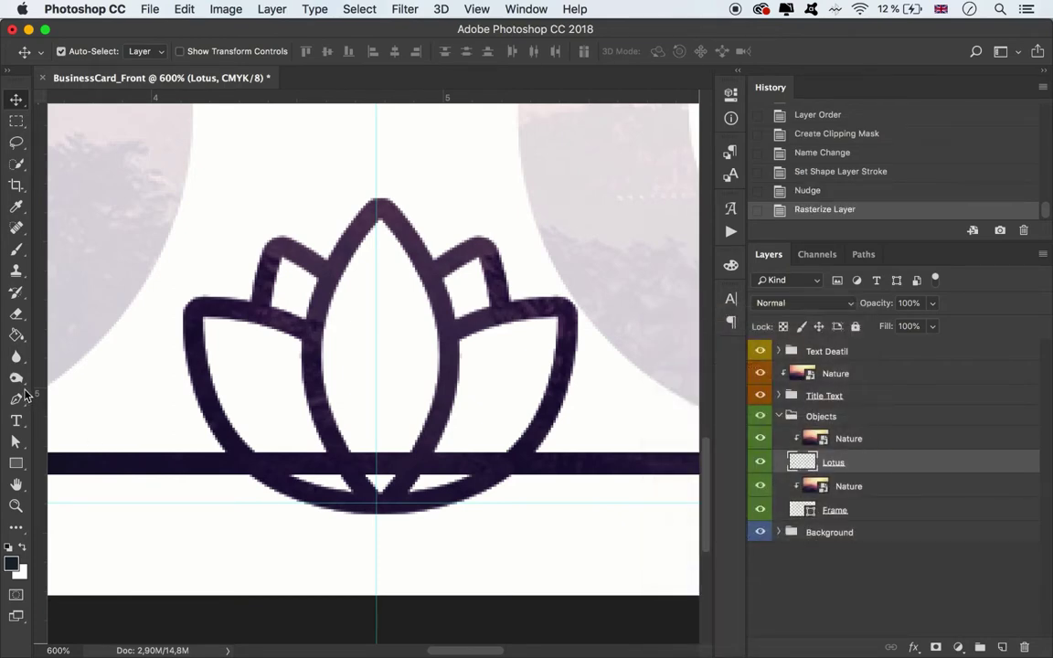
Erase the lotus's inner lines on the central and right petals.
left_click(16, 315)
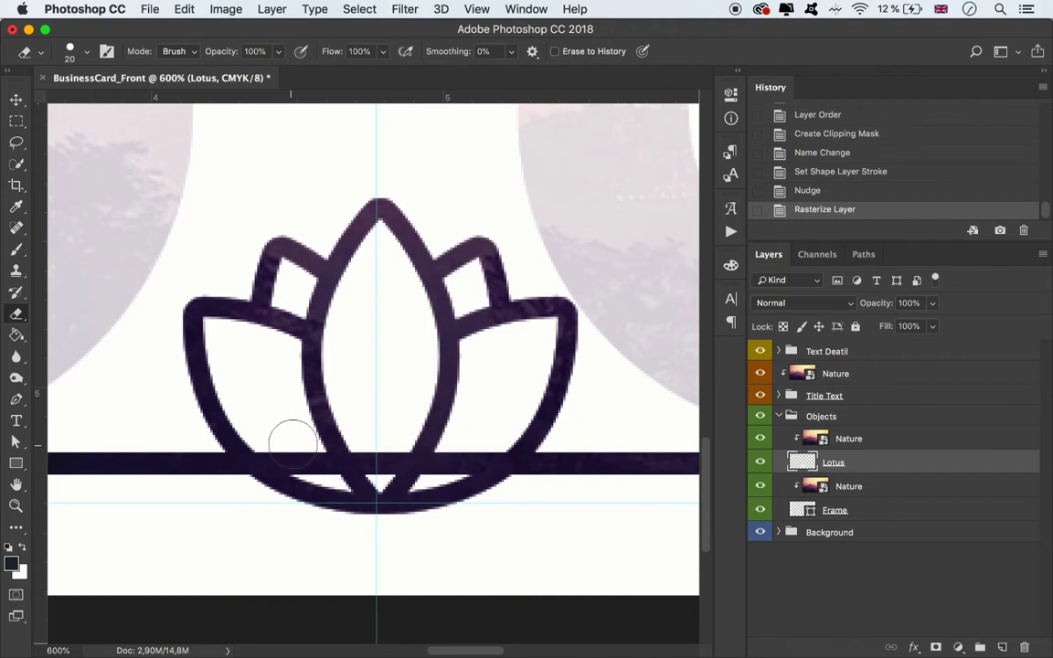
left_click_drag(305, 435, 312, 376)
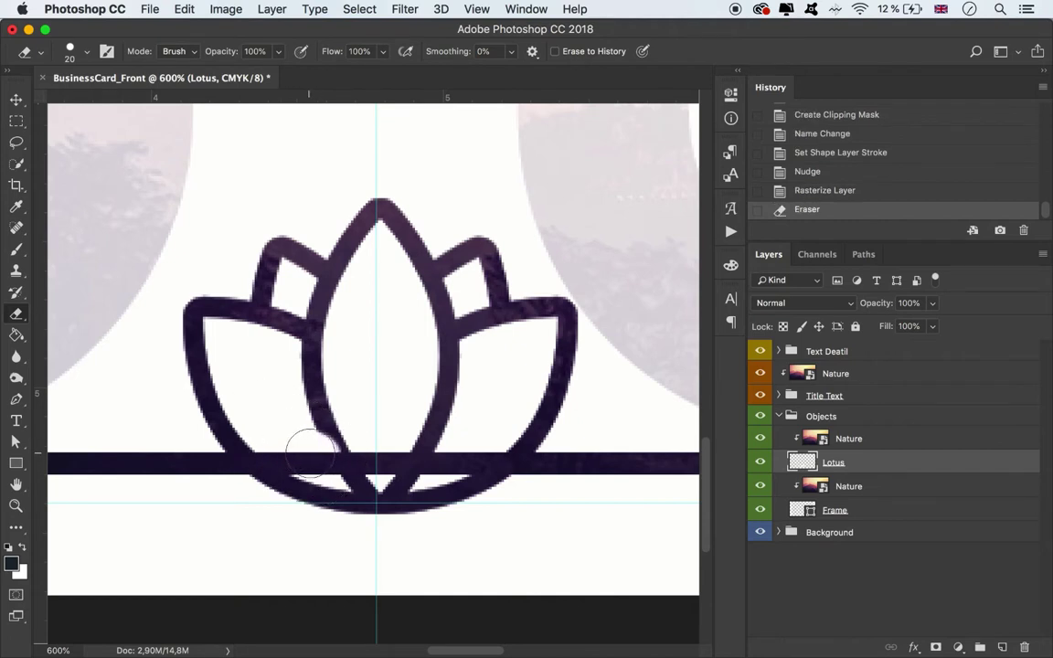
left_click(317, 388)
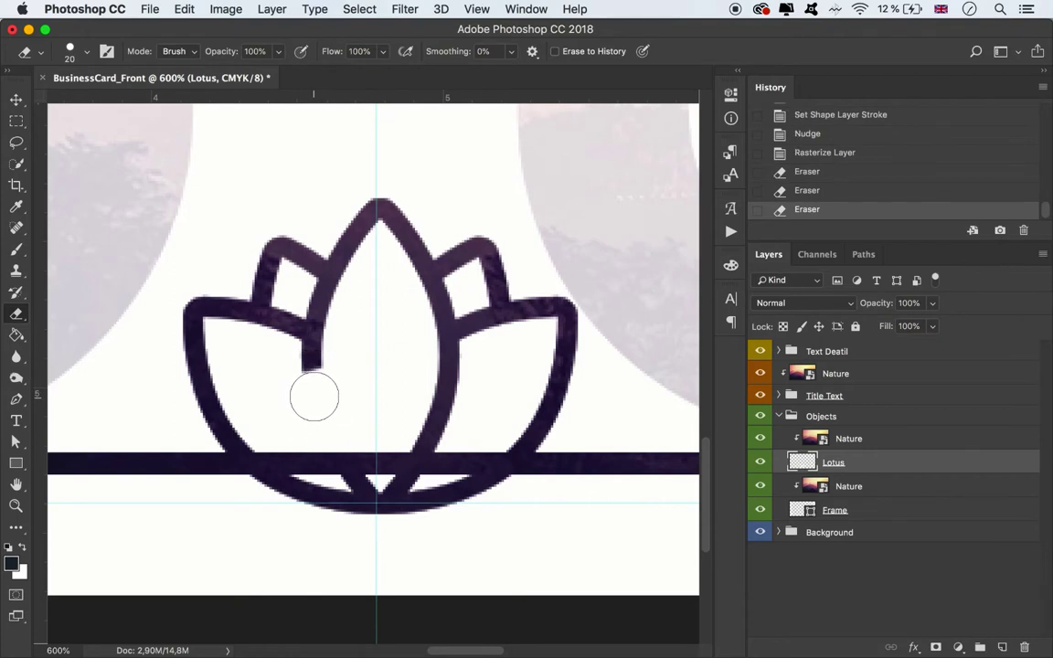
left_click(308, 364)
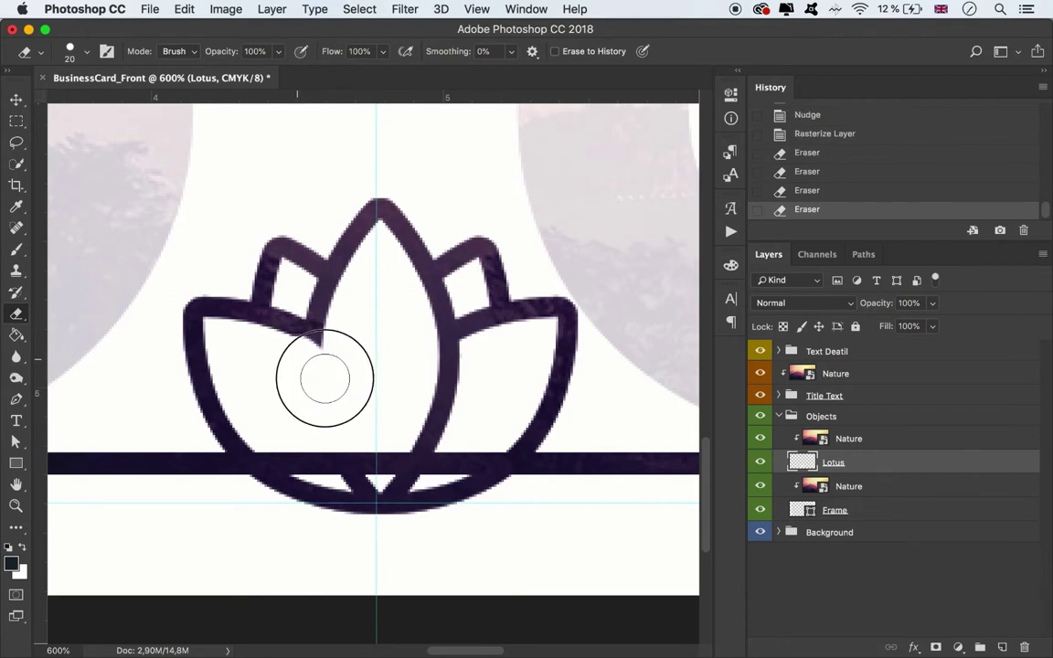
left_click(323, 370)
key("super+z")
left_click(306, 370)
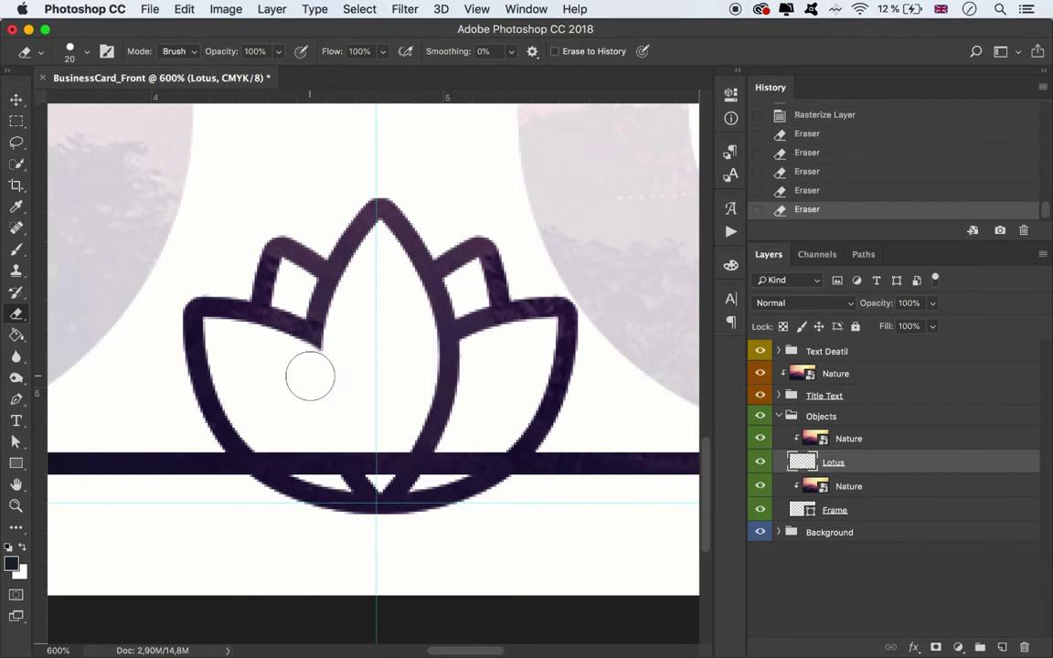
left_click(310, 373)
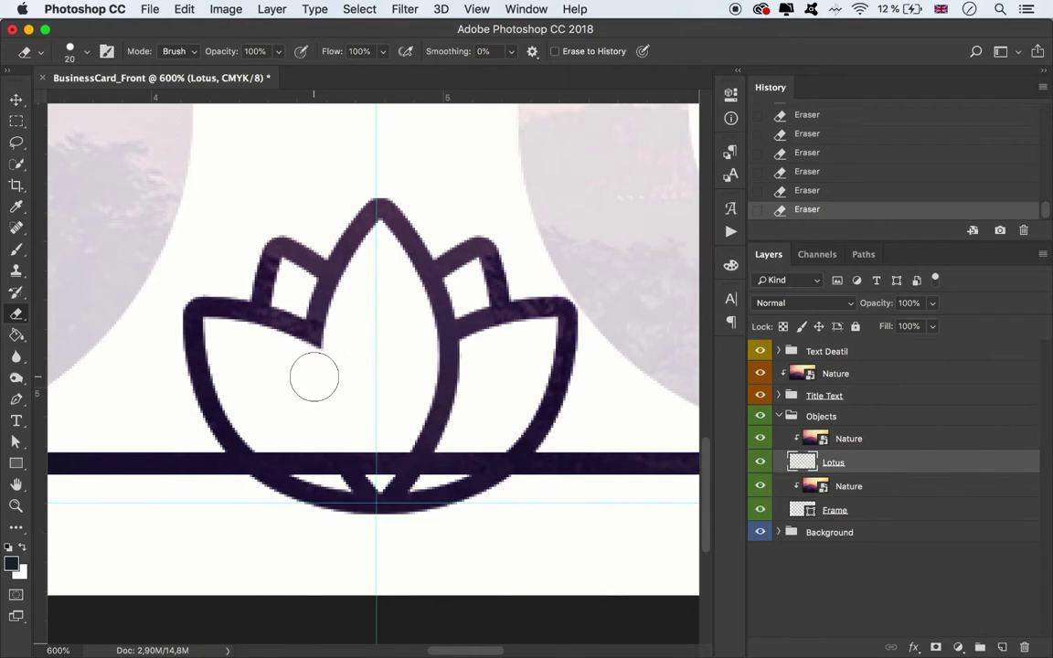
left_click(454, 372)
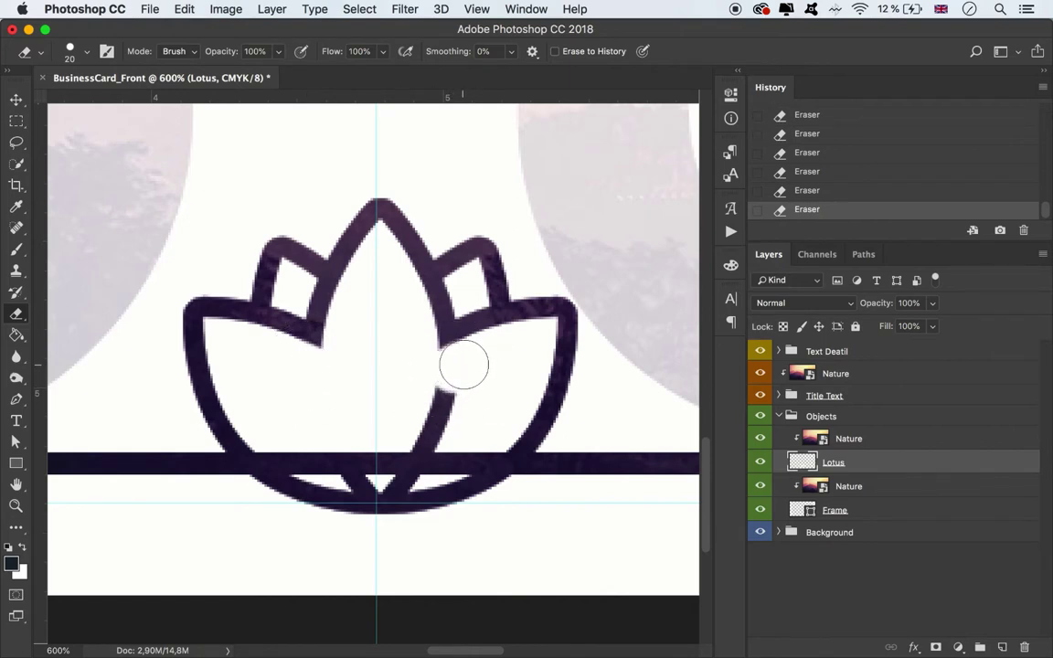
left_click_drag(454, 376, 418, 436)
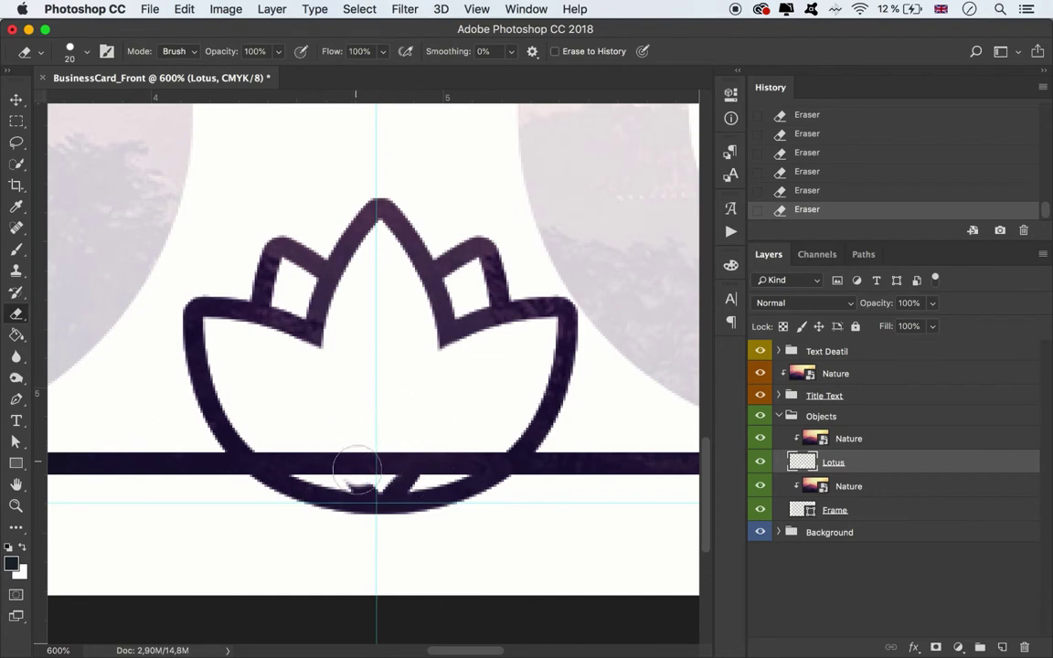
Erase the lotus's lower-left bottom arc and the dark remnant below it.
left_click(339, 501)
left_click_drag(338, 500, 274, 500)
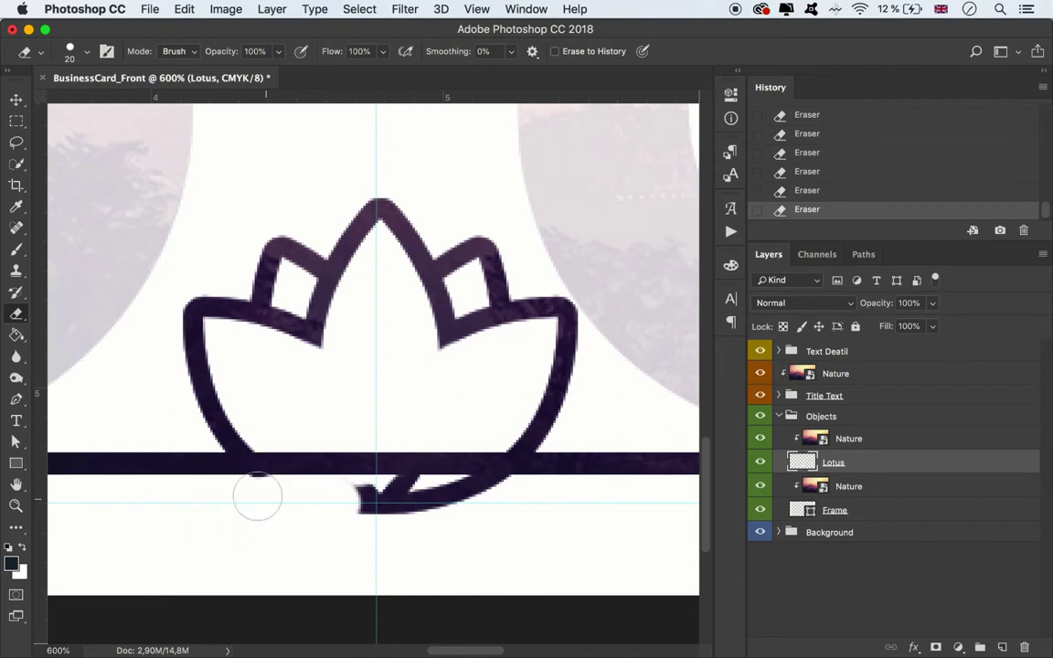
mouse_move(259, 493)
left_mouse_down()
mouse_move(375, 505)
mouse_move(458, 498)
left_mouse_up()
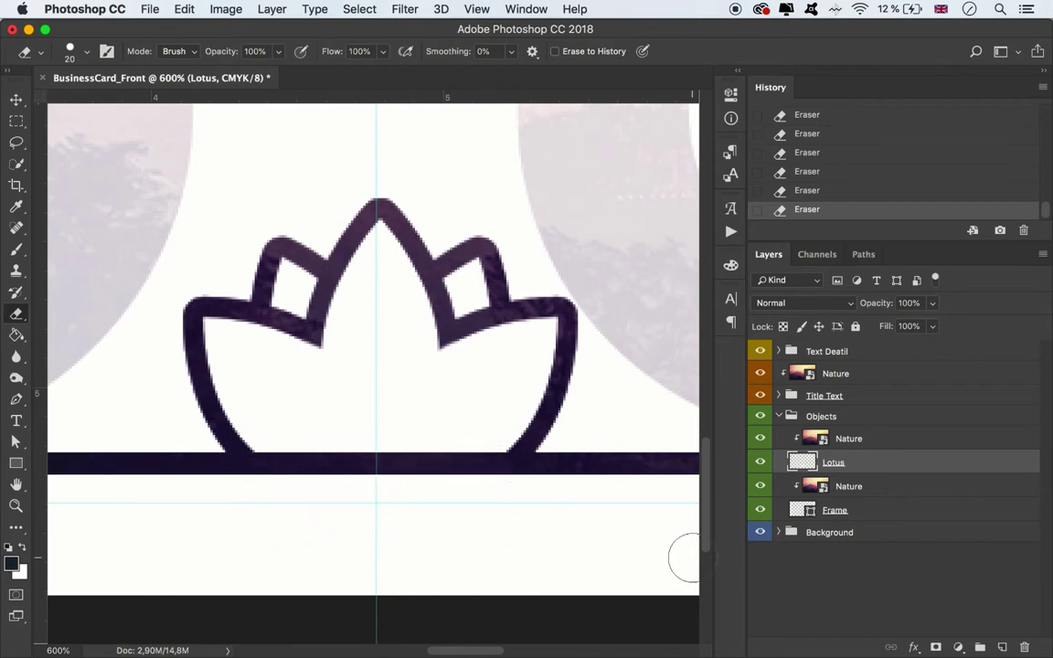
Rasterize the Frame layer and erase the frame bar beneath the lotus.
left_click(877, 508)
right_click(855, 530)
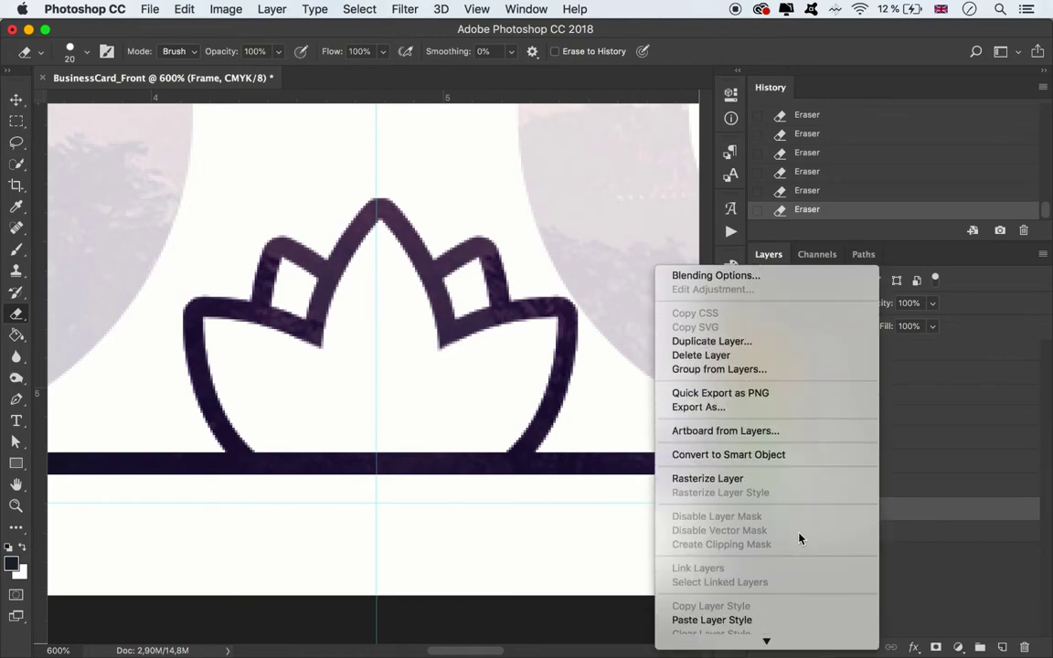
left_click(735, 380)
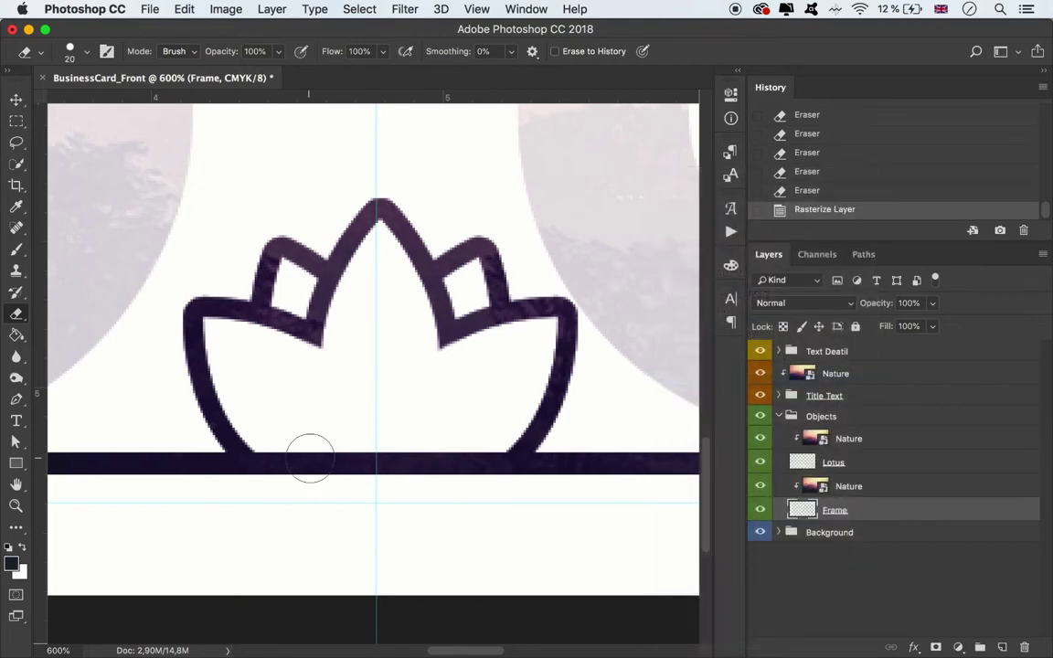
mouse_move(307, 447)
left_mouse_down()
mouse_move(325, 464)
mouse_move(284, 449)
mouse_move(305, 460)
mouse_move(444, 460)
mouse_move(473, 447)
left_mouse_up()
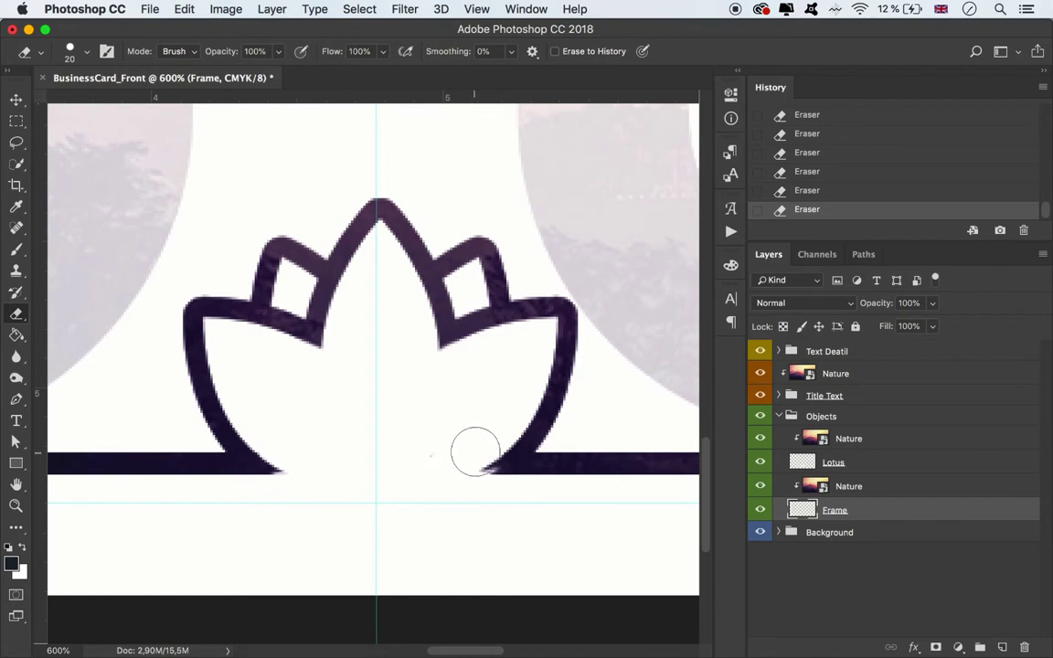
Nudge the Lotus layer down slightly.
key("v")
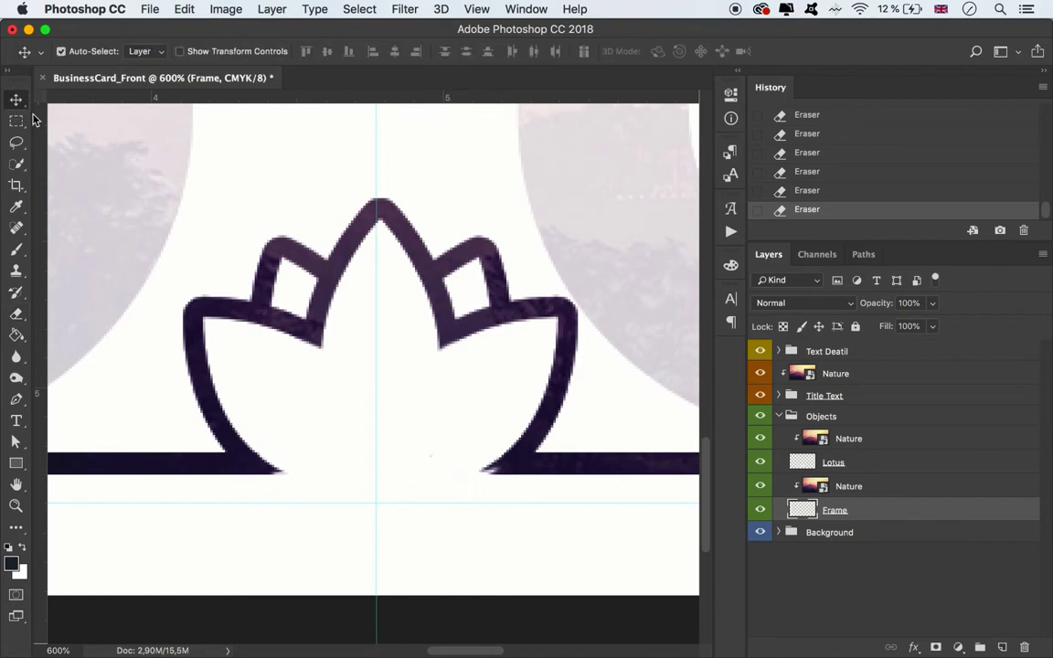
left_click(845, 464)
key("Down")
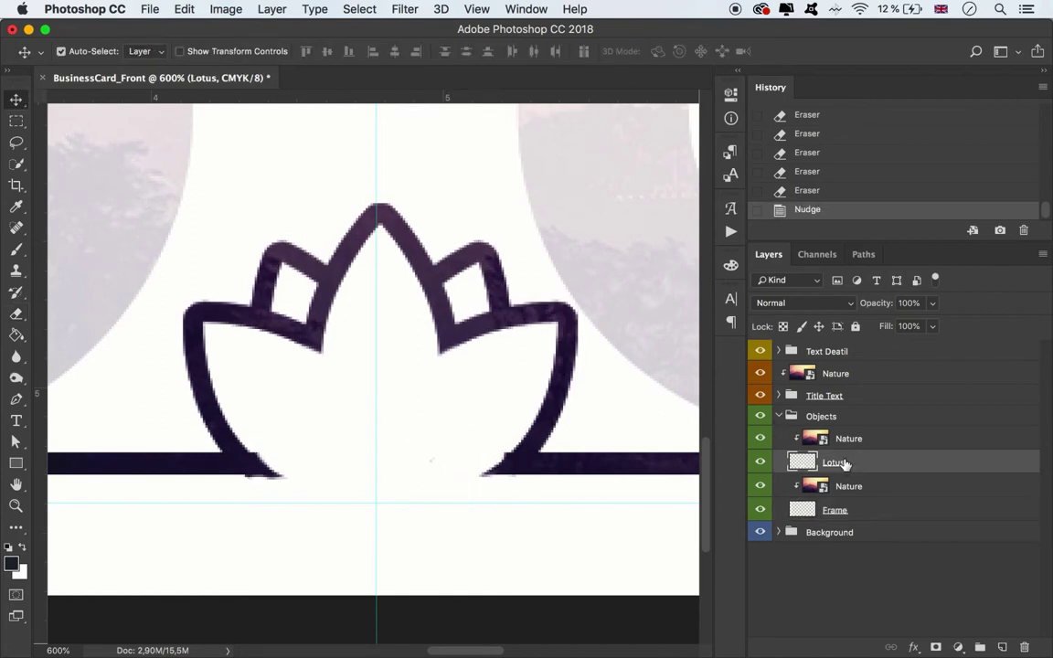
Erase leftover Frame pixels near the lotus base and left petal bottom.
left_click(847, 514)
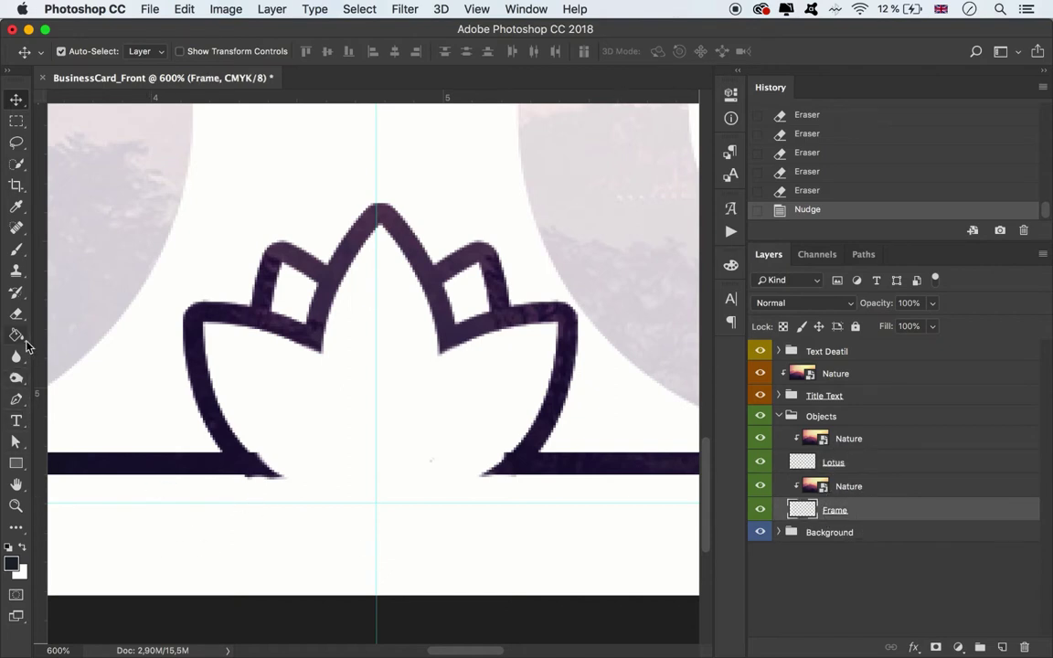
left_click(16, 315)
left_click(248, 498)
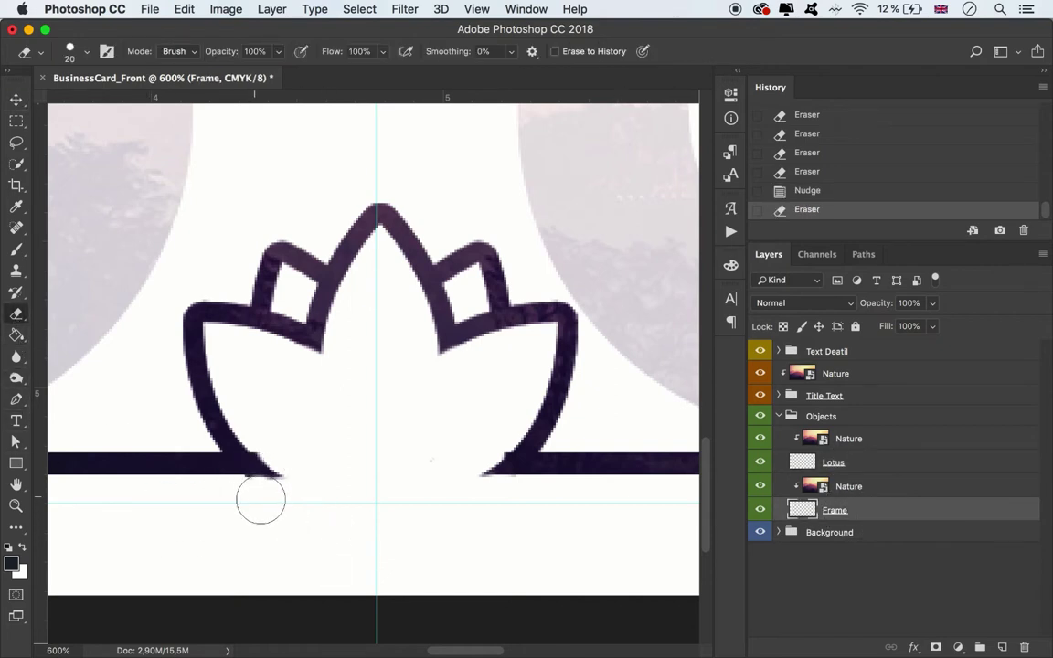
left_click(287, 492)
left_click(275, 443)
left_click(265, 437)
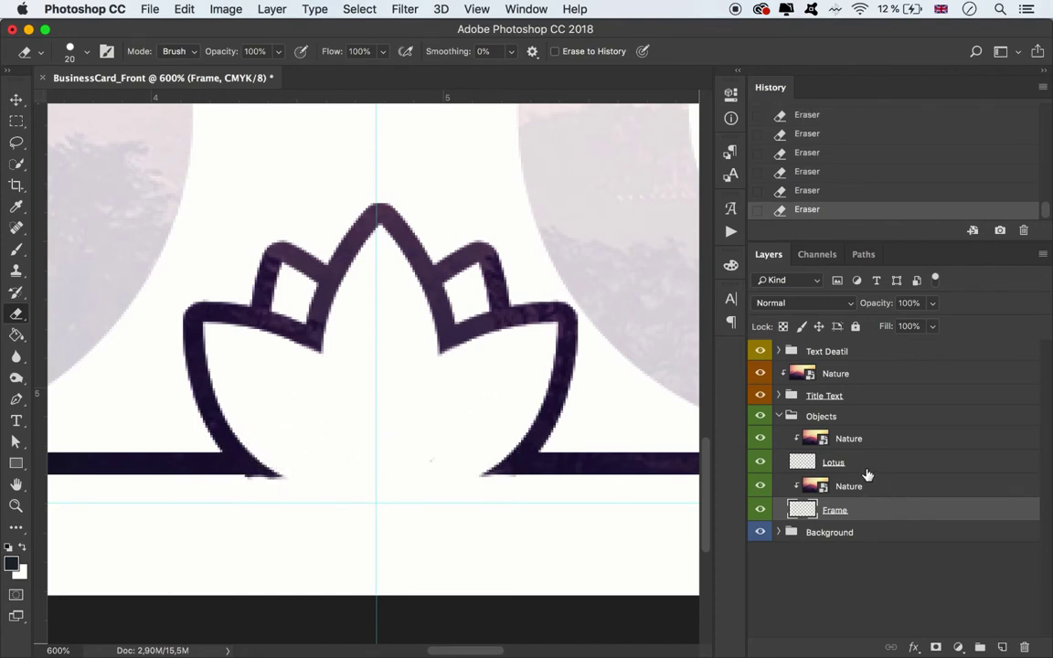
left_click(865, 470)
right_click(16, 314)
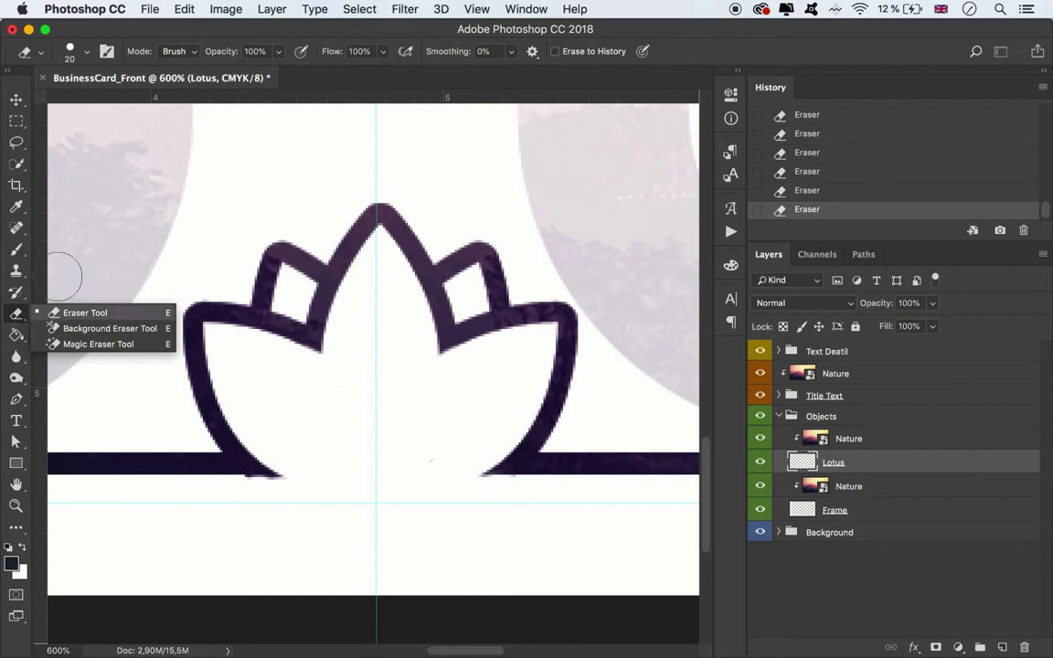
Browse the General Brushes presets in the eraser's Brush Preset picker.
left_click(86, 52)
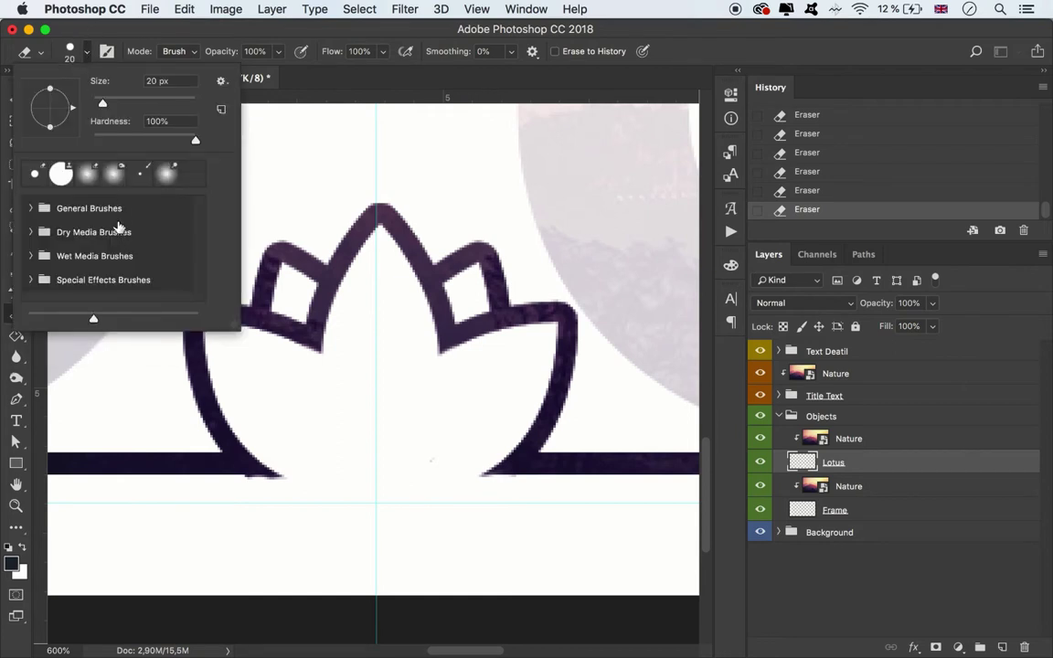
scroll(92, 238, "down", 5)
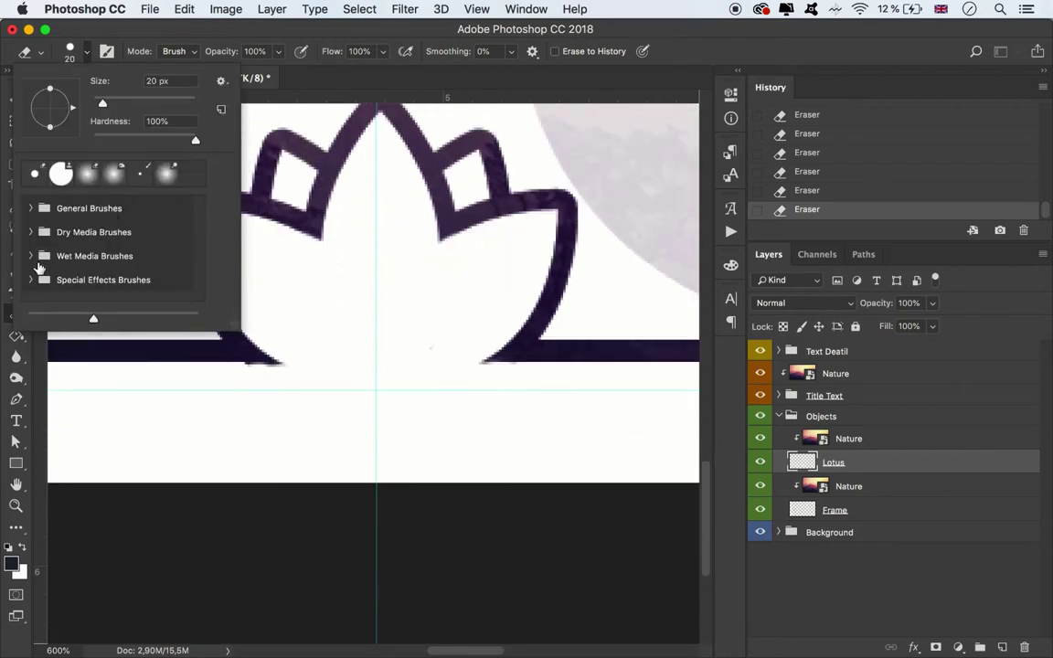
left_click(33, 279)
left_click(85, 231)
left_click(30, 210)
scroll(95, 233, "down", 1)
scroll(99, 240, "down", 1)
scroll(100, 239, "down", 1)
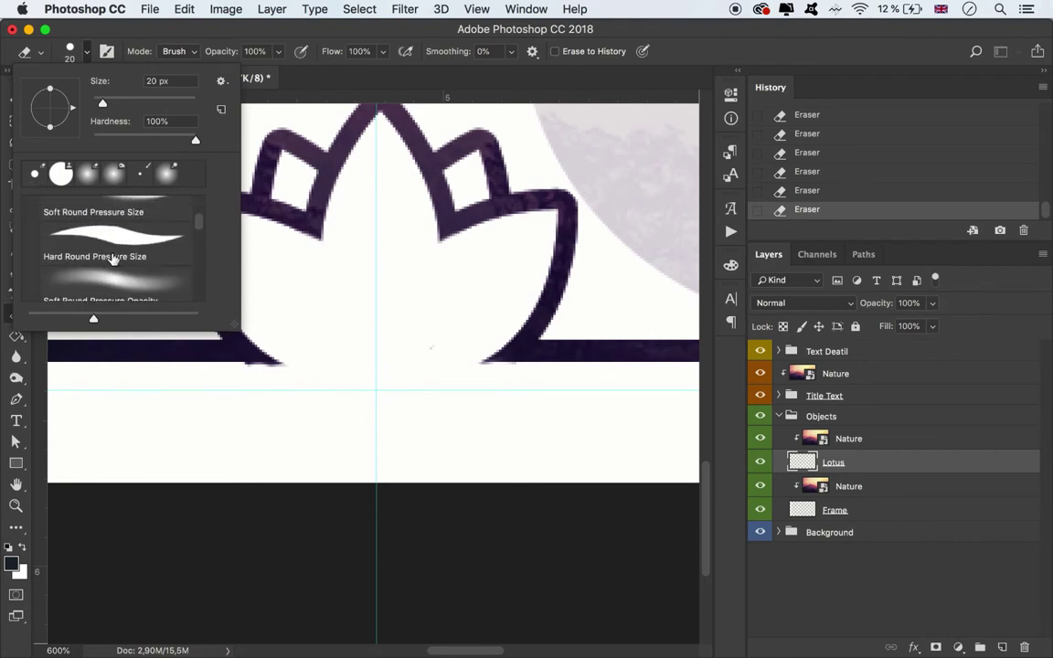
scroll(137, 256, "down", 1)
scroll(137, 256, "down", 3)
scroll(101, 260, "up", 2)
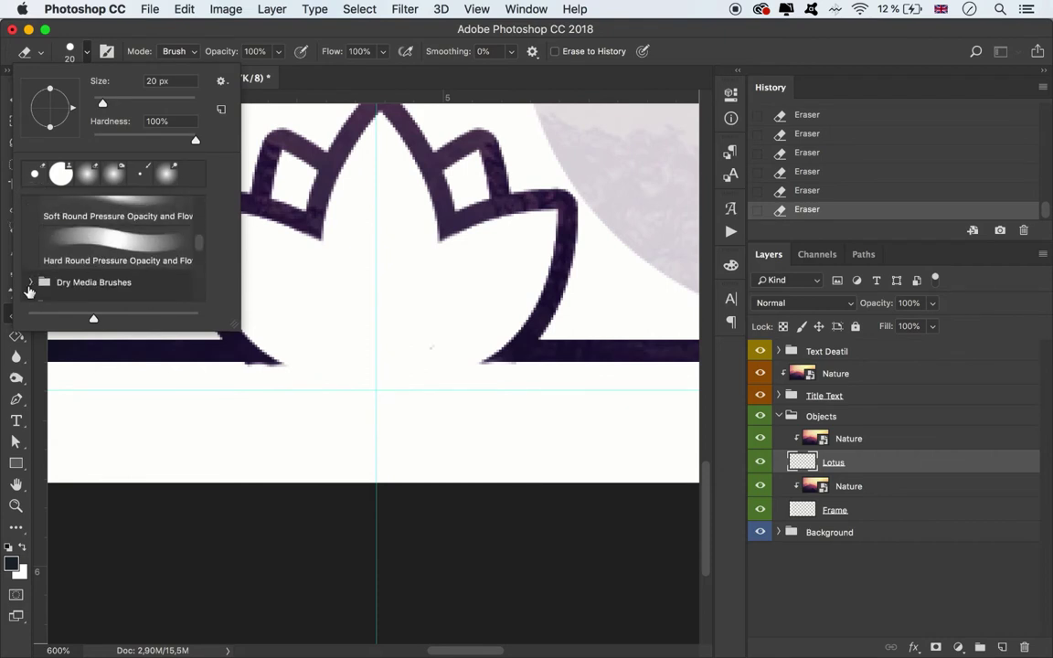
Browse the Dry Media and Special Effects brush groups, then close the picker.
left_click(30, 283)
scroll(101, 261, "down", 2)
scroll(101, 260, "down", 2)
left_click(31, 203)
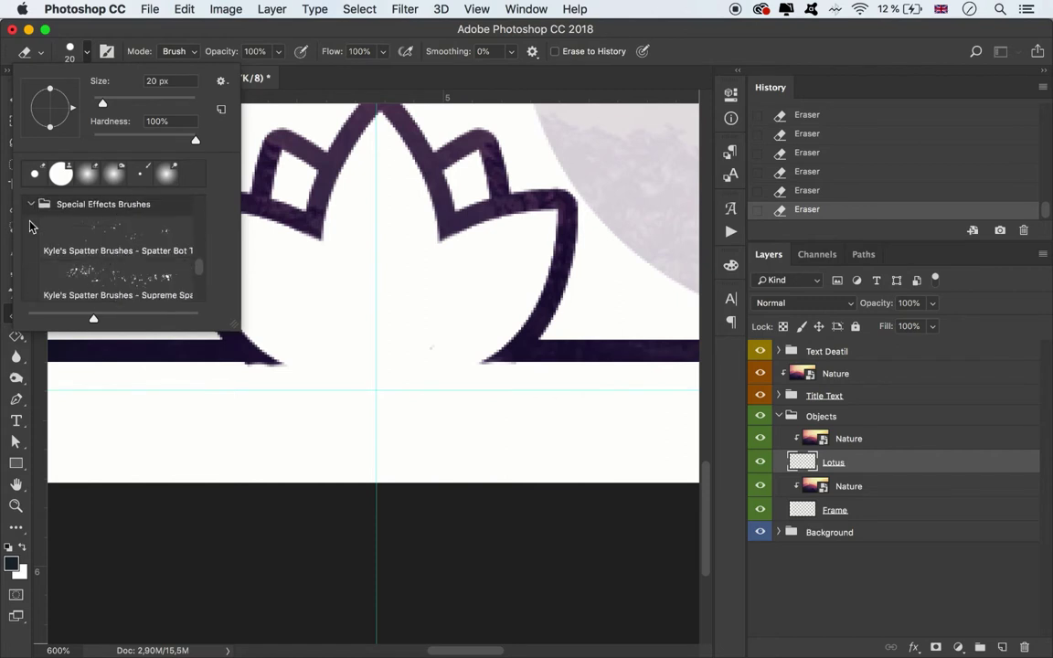
scroll(30, 226, "up", 1)
left_click(33, 230)
scroll(49, 249, "up", 2)
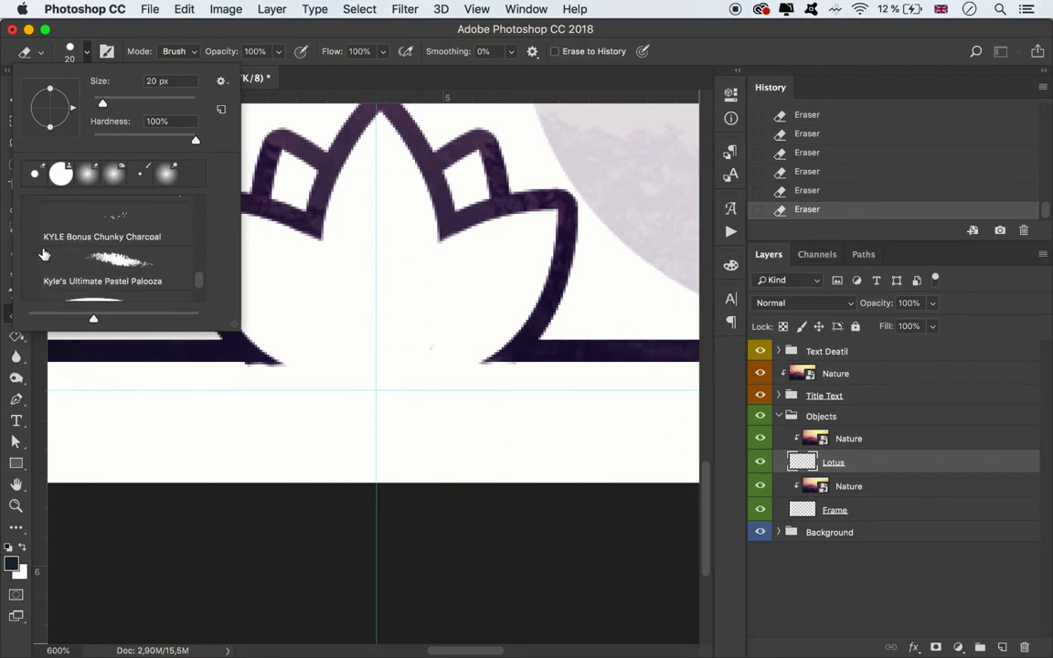
scroll(49, 248, "up", 2)
scroll(48, 249, "up", 2)
scroll(50, 252, "up", 2)
scroll(49, 252, "up", 2)
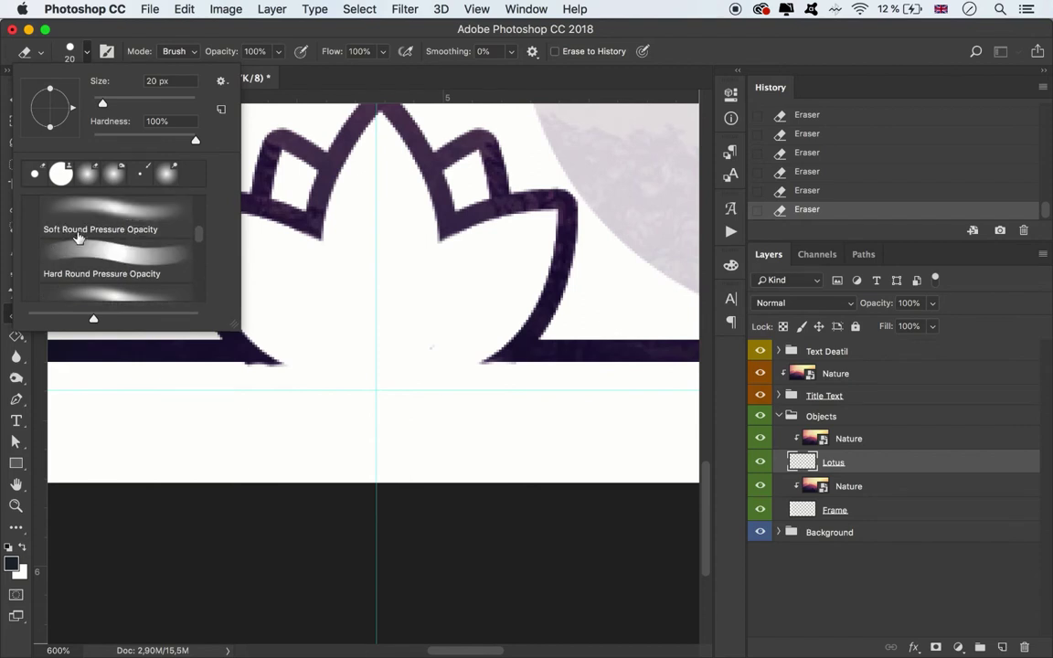
scroll(89, 259, "up", 2)
scroll(88, 260, "up", 2)
scroll(110, 265, "up", 2)
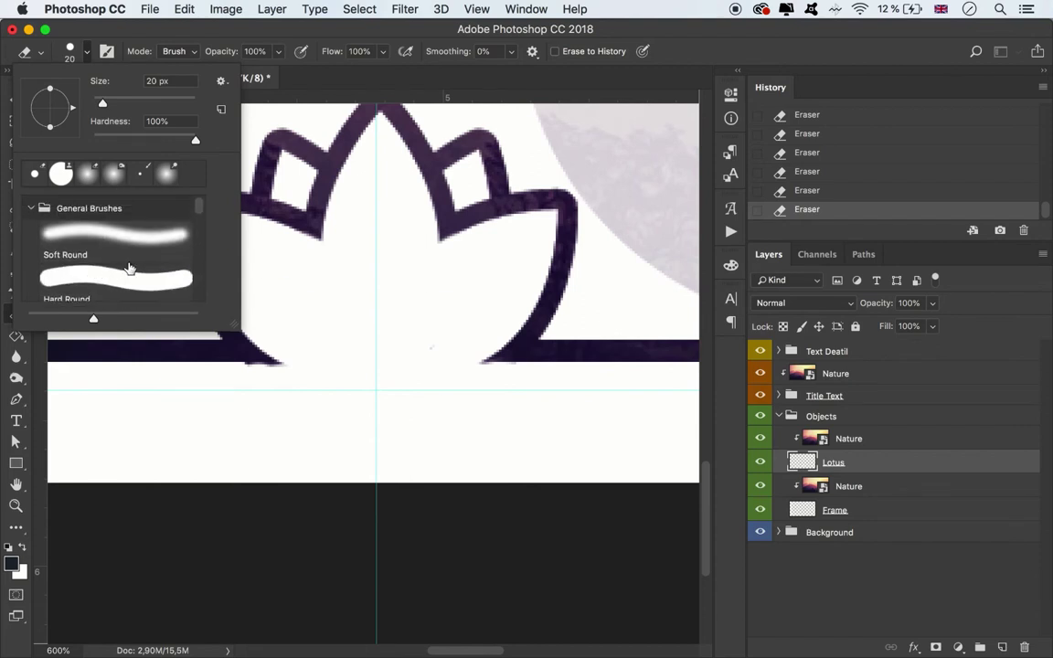
left_click(31, 208)
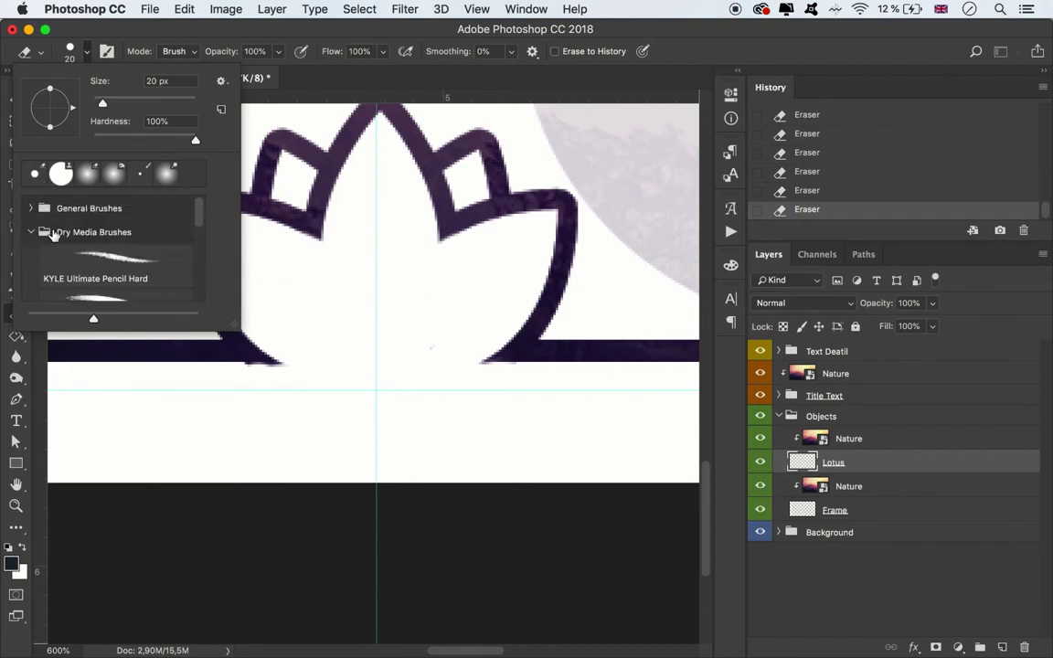
left_click(307, 432)
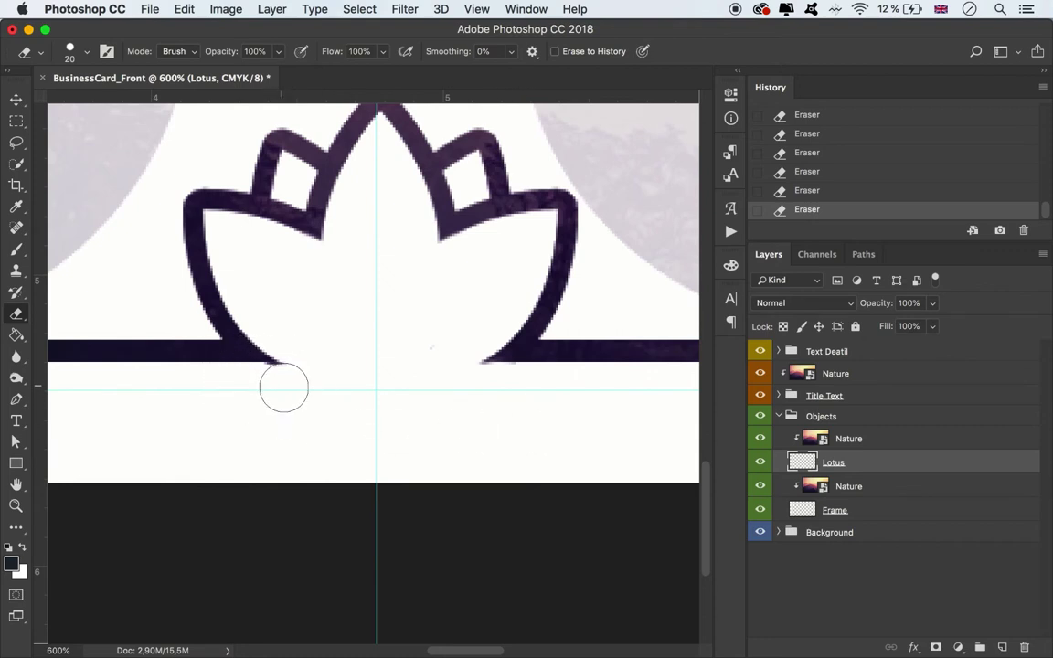
Step back through the eraser strokes in History, then redo them all.
key("]")
key("]")
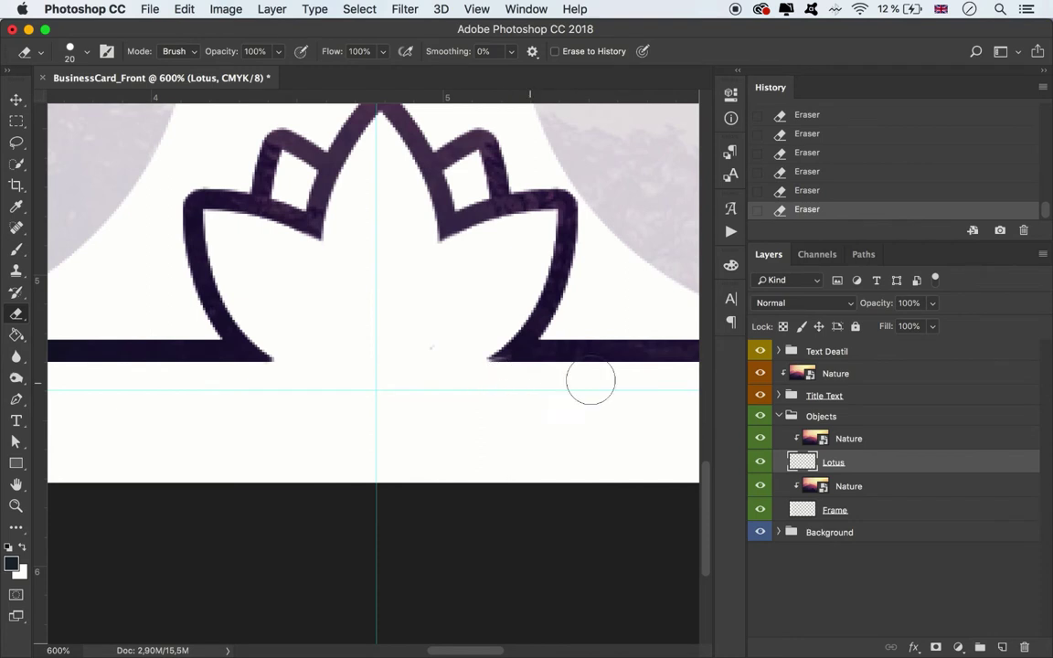
left_click(805, 179)
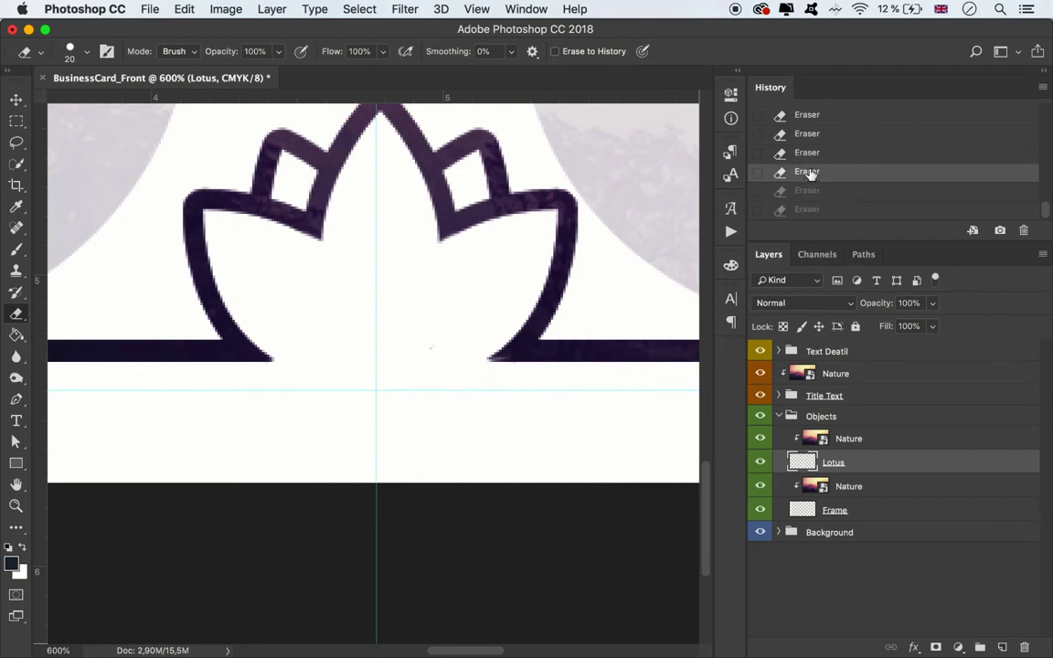
left_click(809, 153)
left_click(802, 134)
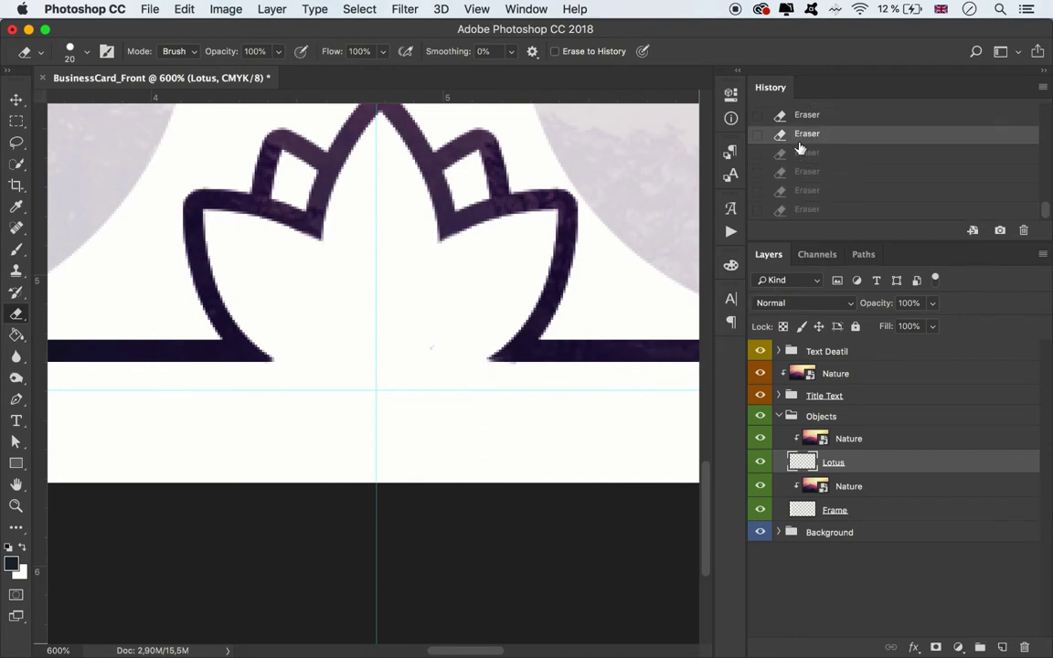
left_click(809, 119)
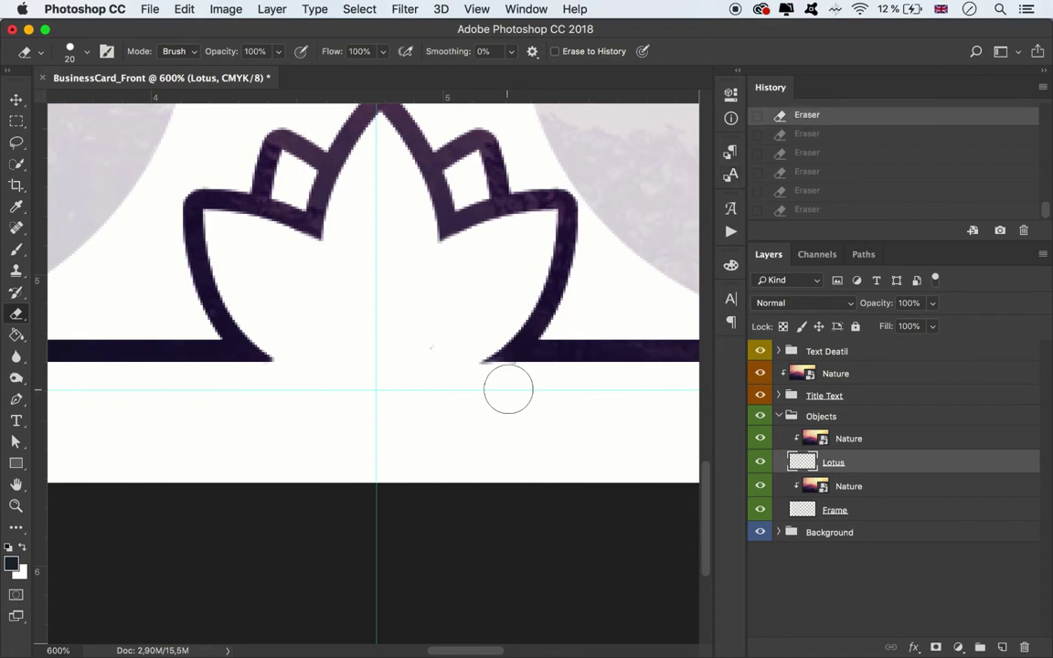
key("ctrl+shift+z")
key("ctrl+shift+z")
key("ctrl+shift+z")
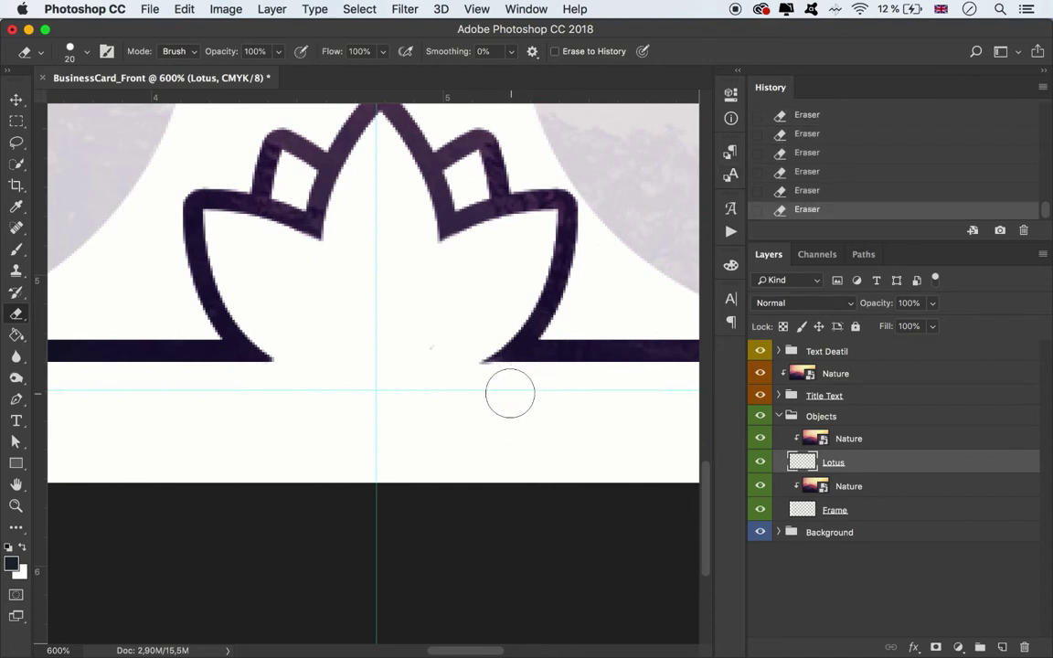
Erase a spot at the lotus base, set the eraser to 11 px, and zoom out.
left_click(486, 383)
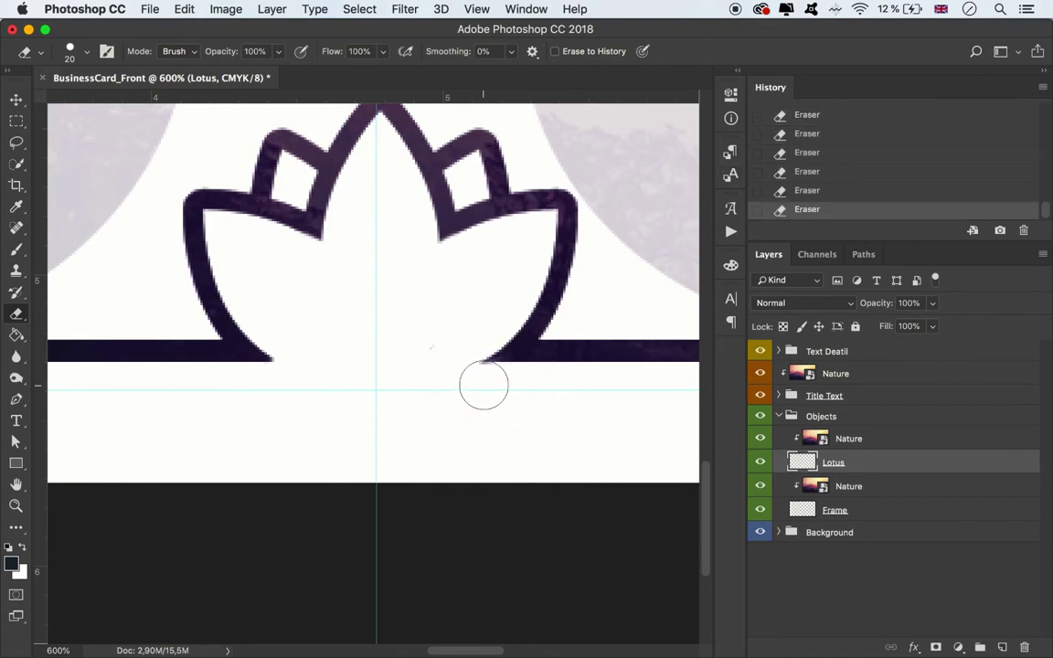
left_click(72, 52)
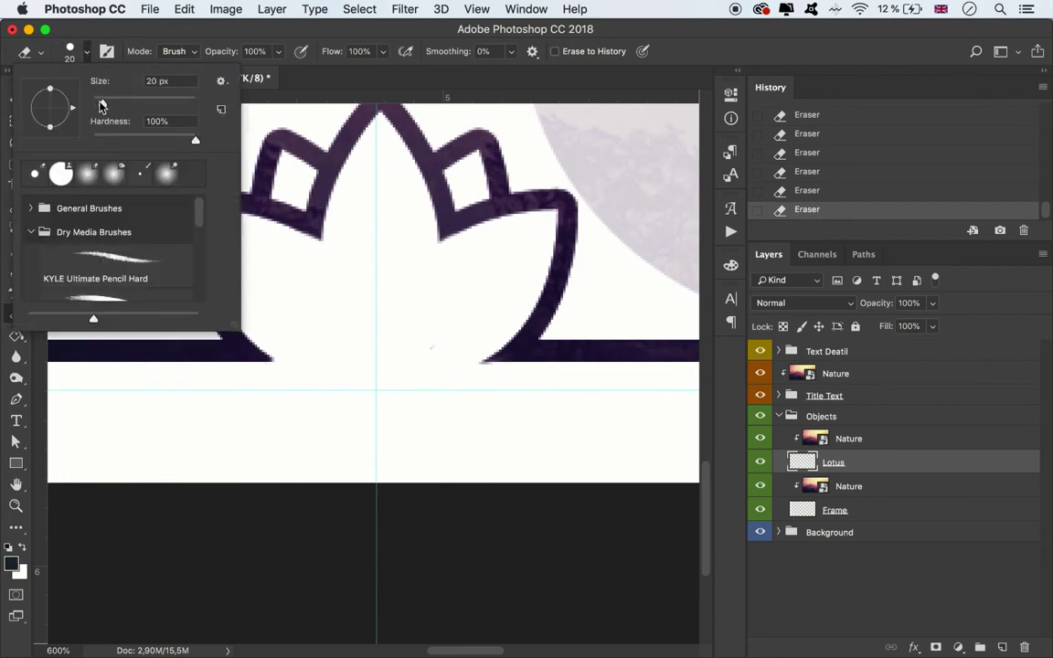
key("Return")
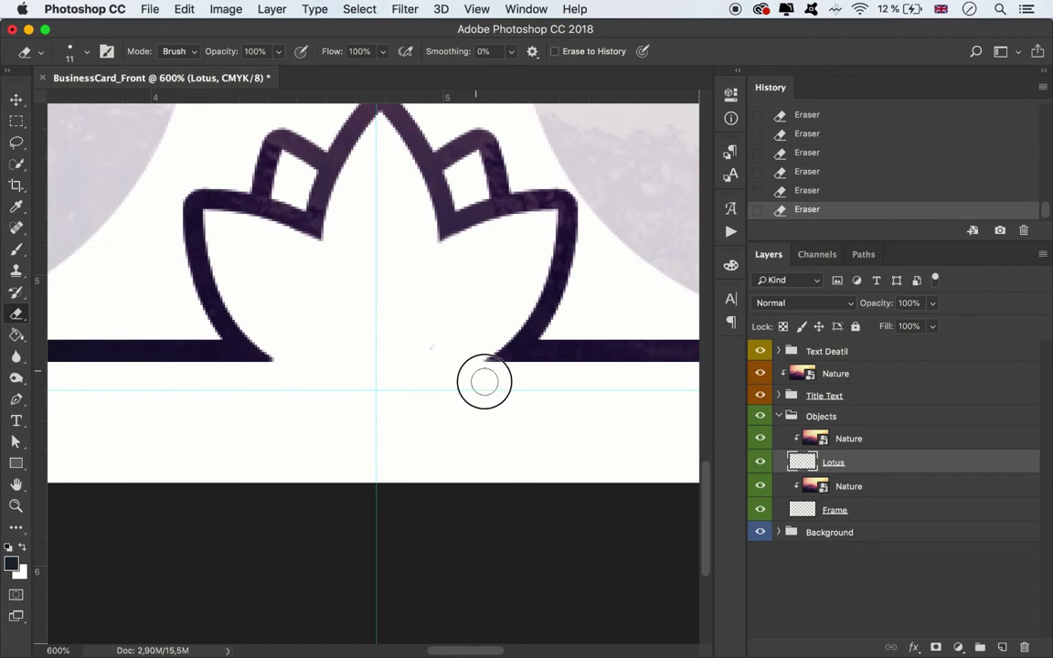
key("ctrl+minus")
key("ctrl+minus")
Select the GA and YO layers inside the Title Text group.
key("ctrl+minus")
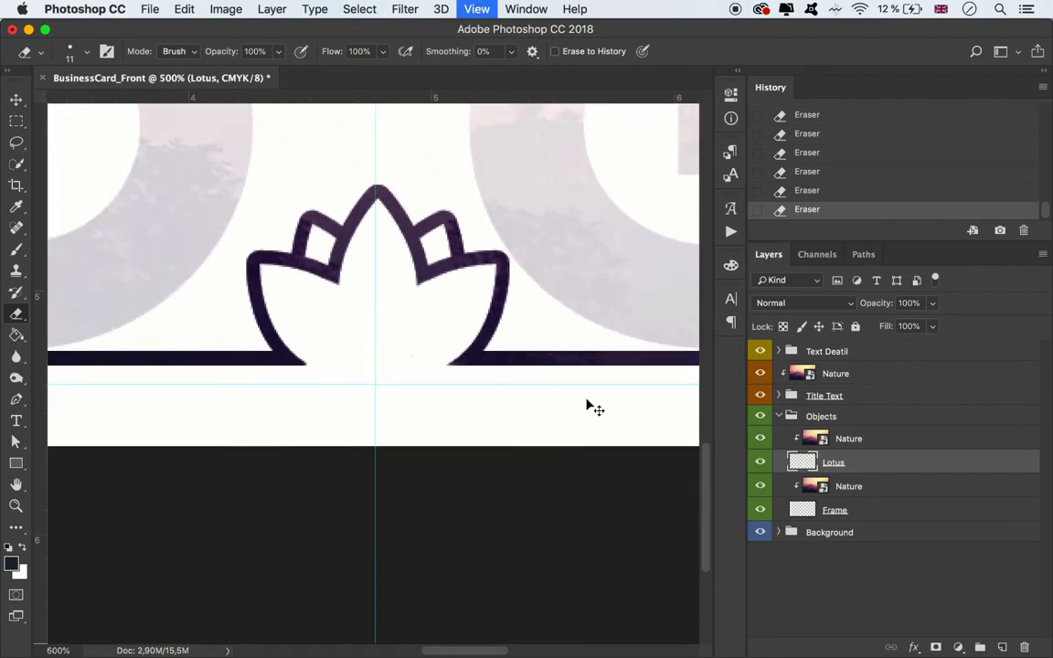
key("ctrl+minus")
key("ctrl+minus")
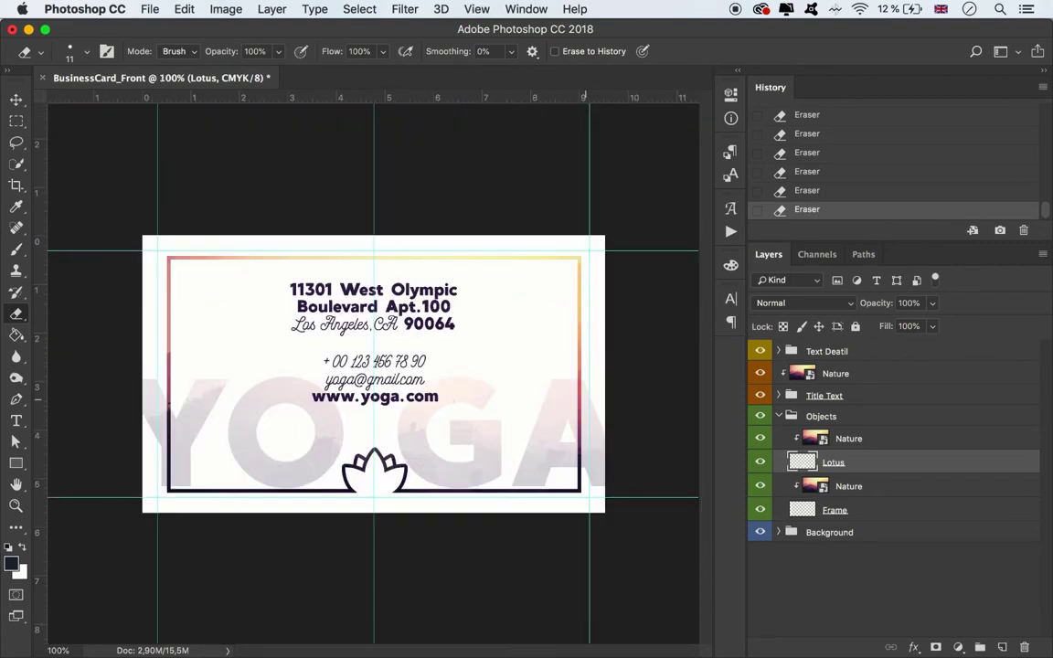
left_click(18, 99)
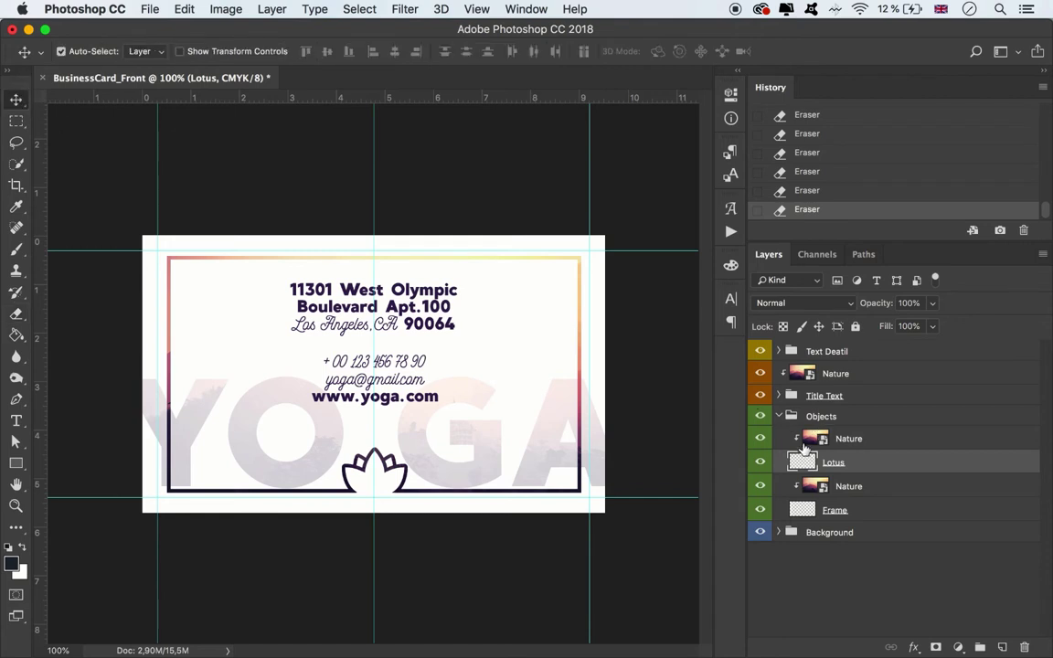
left_click(778, 415)
left_click(778, 395)
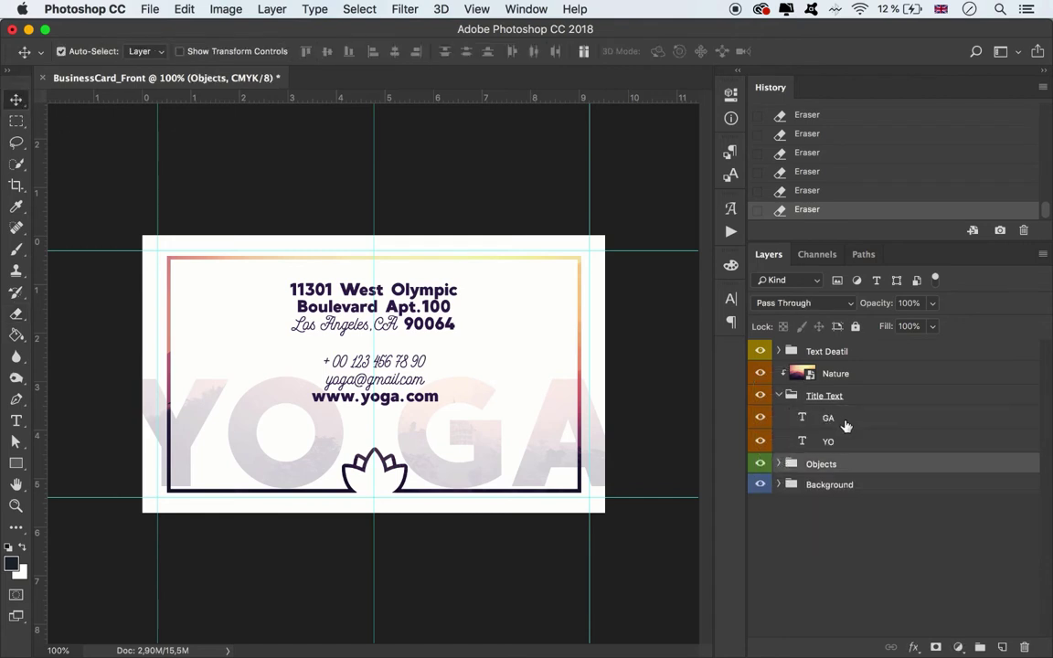
left_click(845, 422)
left_click(842, 443, "shift")
Move the YO GA lettering about 10 px lower and remove the vertical centre guide.
key("ctrl+t")
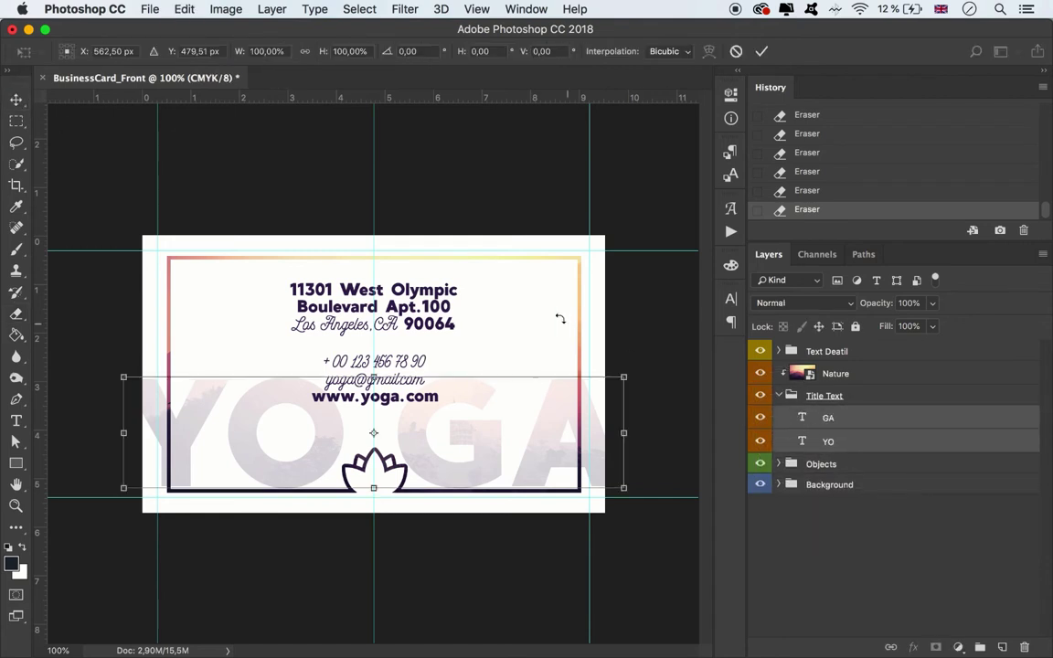
key("Down")
key("Down")
key("Down")
key("Down")
key("Down")
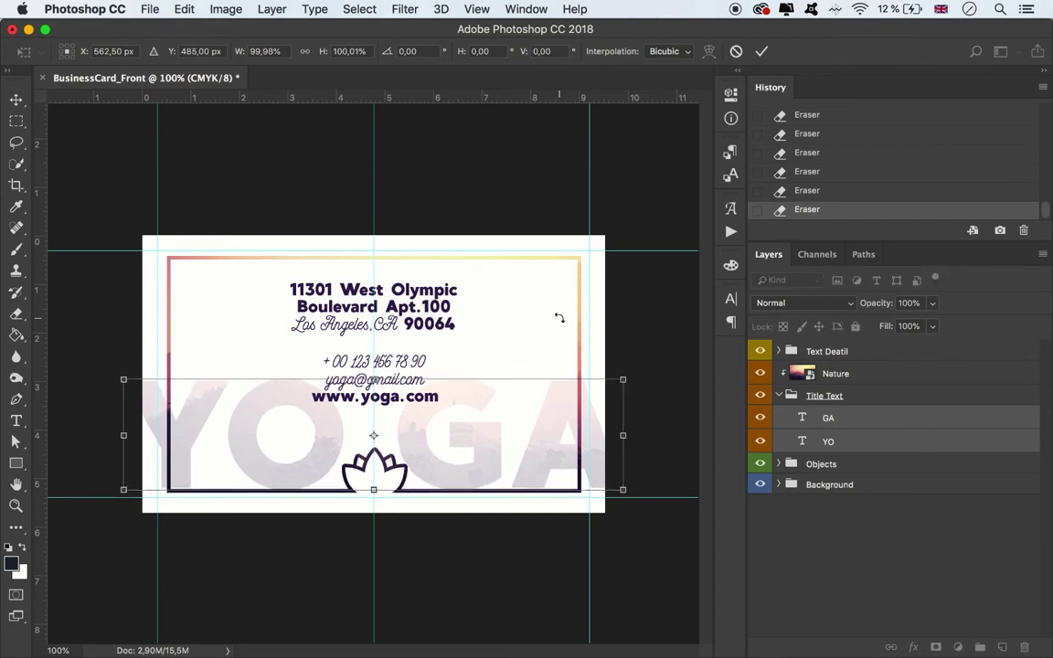
key("Down")
key("Down")
key("Down")
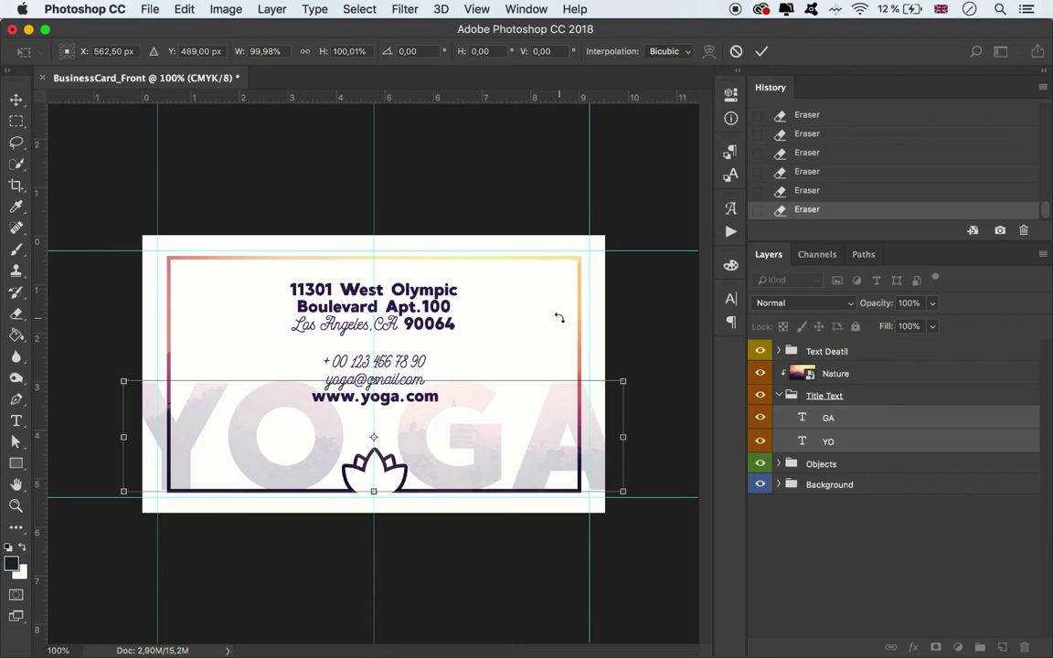
left_click(761, 53)
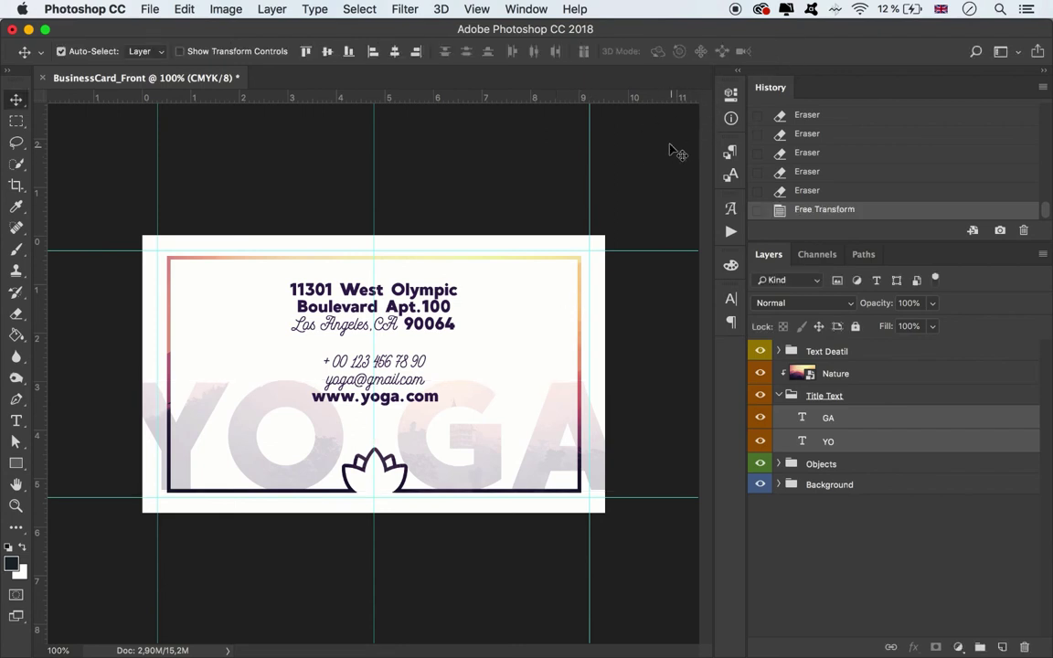
left_click(779, 396)
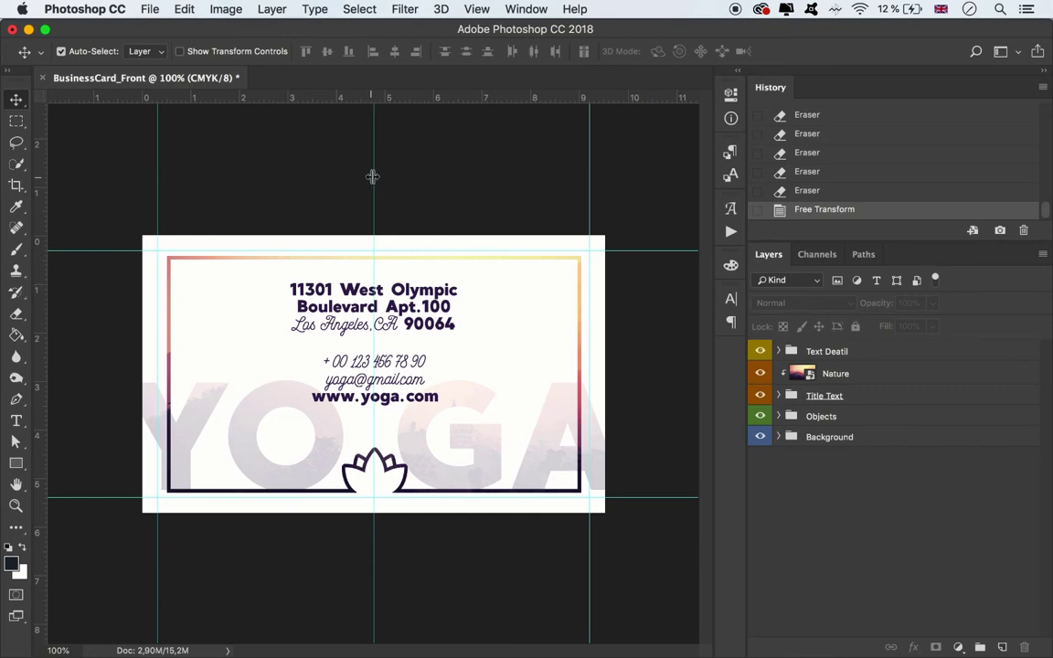
left_click_drag(372, 176, 18, 112)
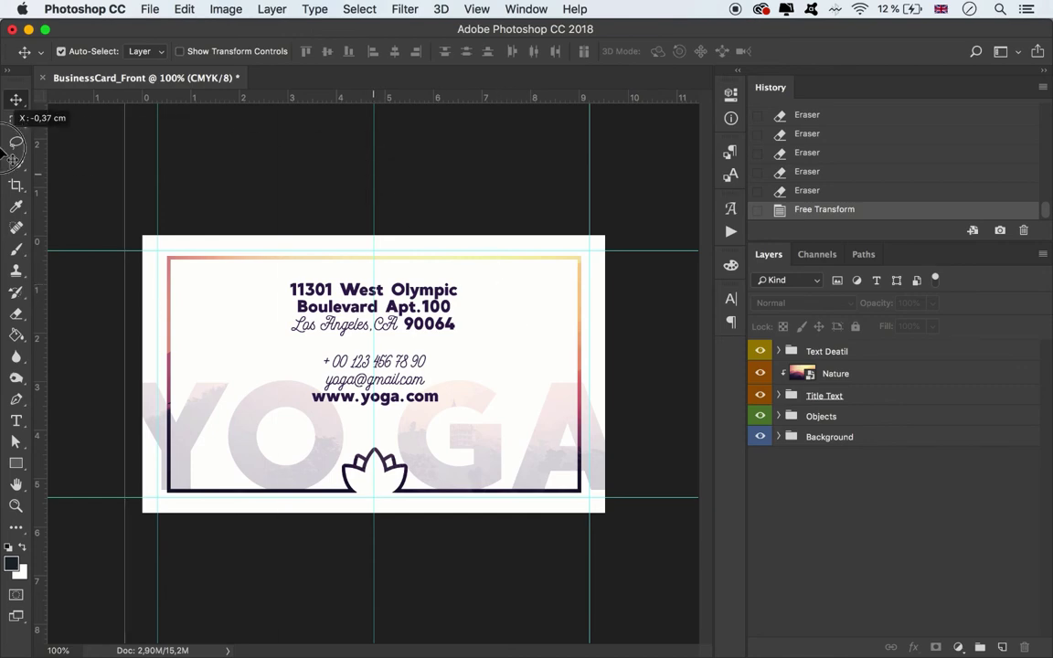
Save for Web as a quality-80 JPEG named BusinessCard_Back.jpg in TutorialBC, then hide guides.
left_click(150, 11)
left_click(484, 288)
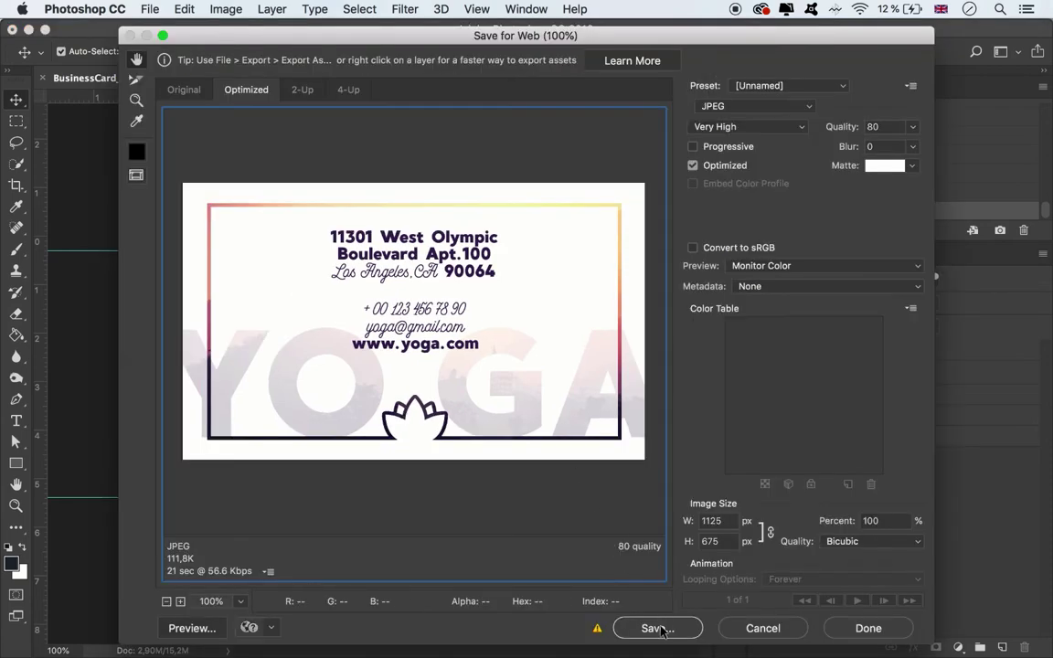
left_click(659, 628)
key("Right")
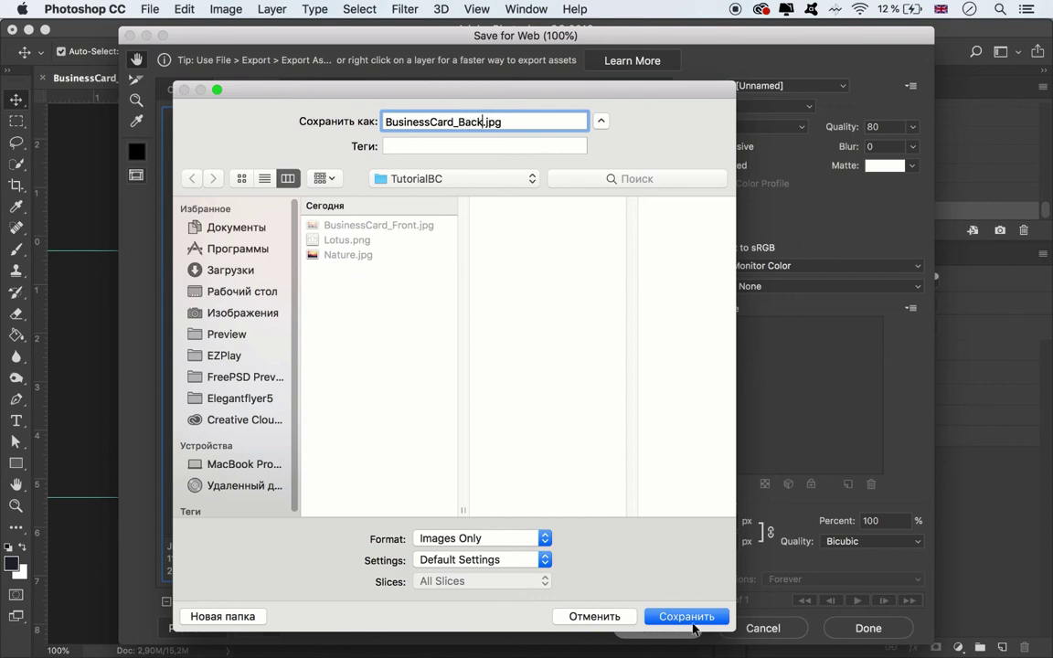
left_click(686, 617)
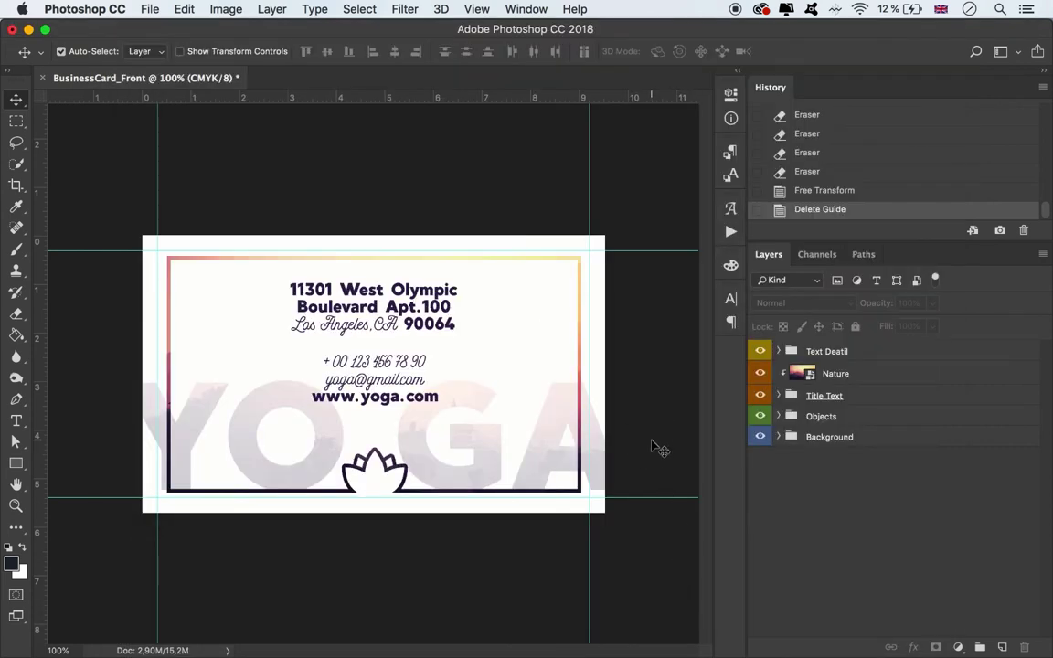
key("super+semicolon")
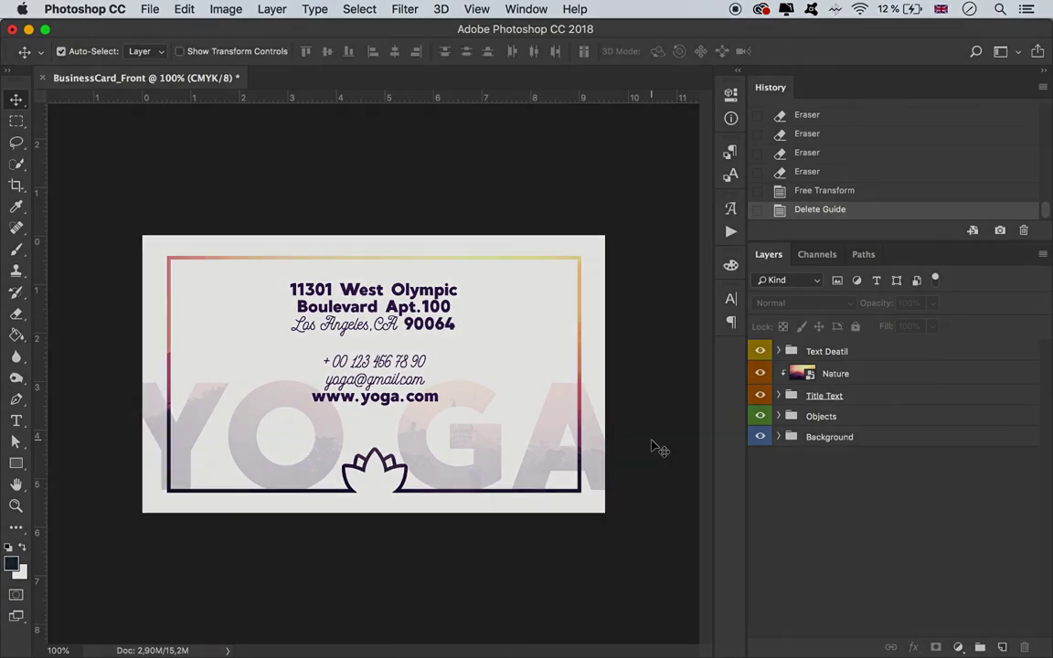